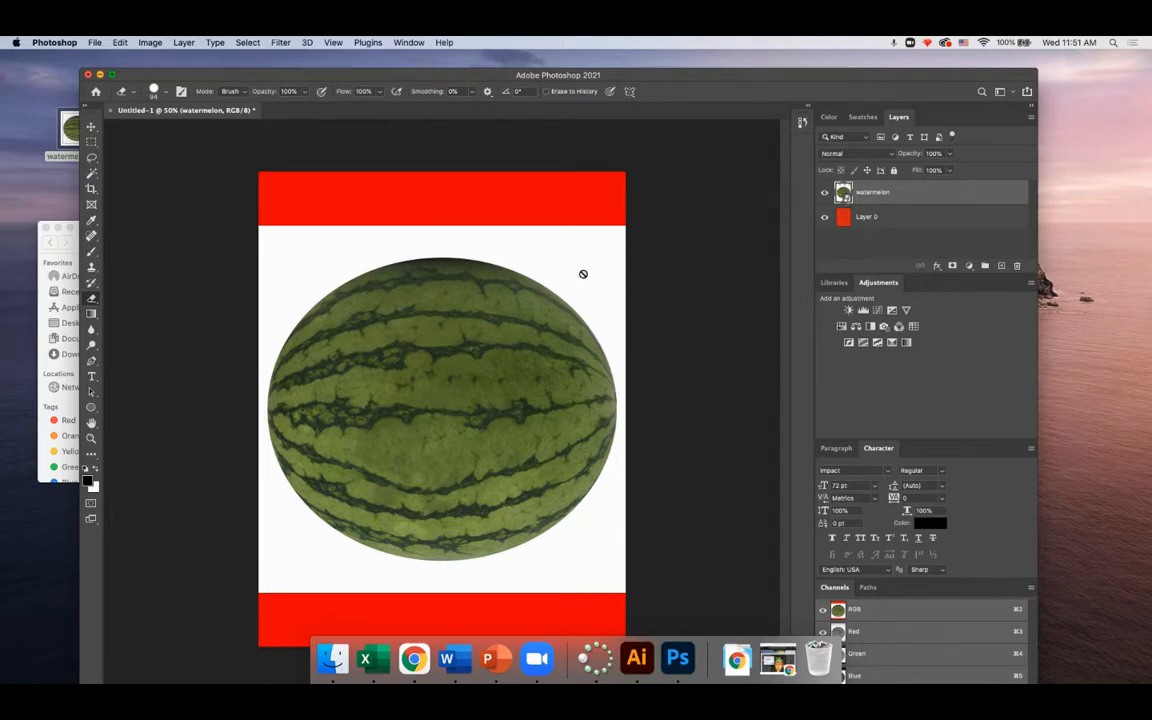
# Rasterize the watermelon smart object layer
pyautogui.click(483, 298)
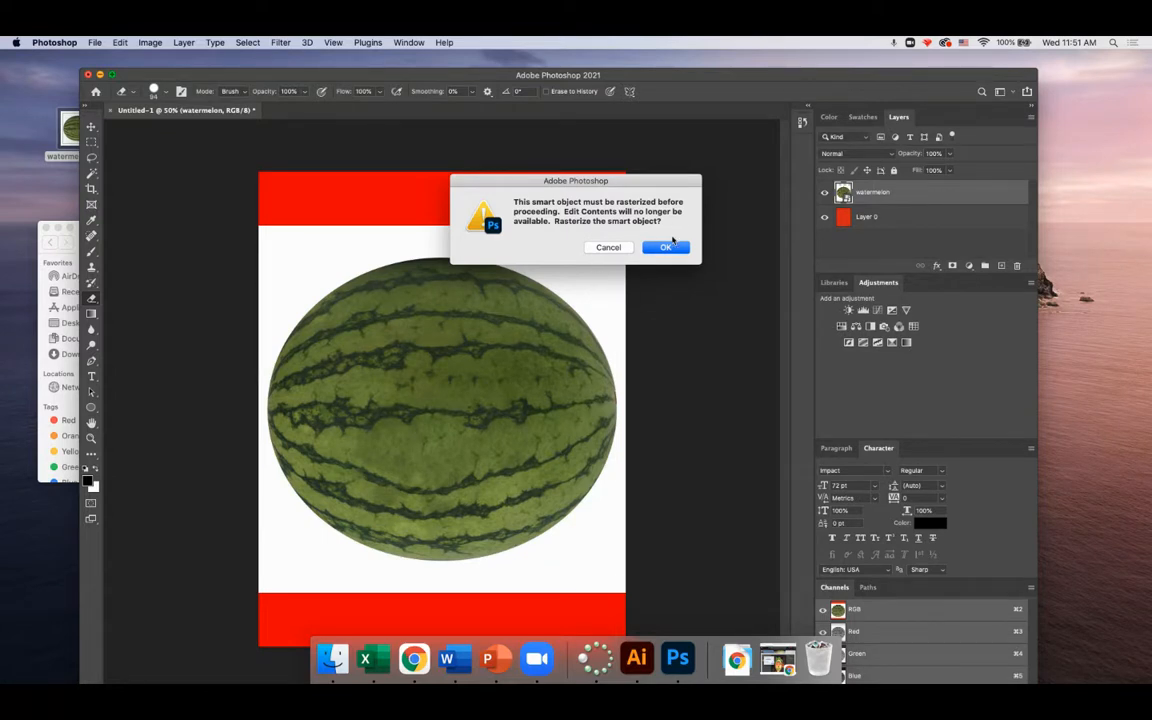
pyautogui.click(607, 247)
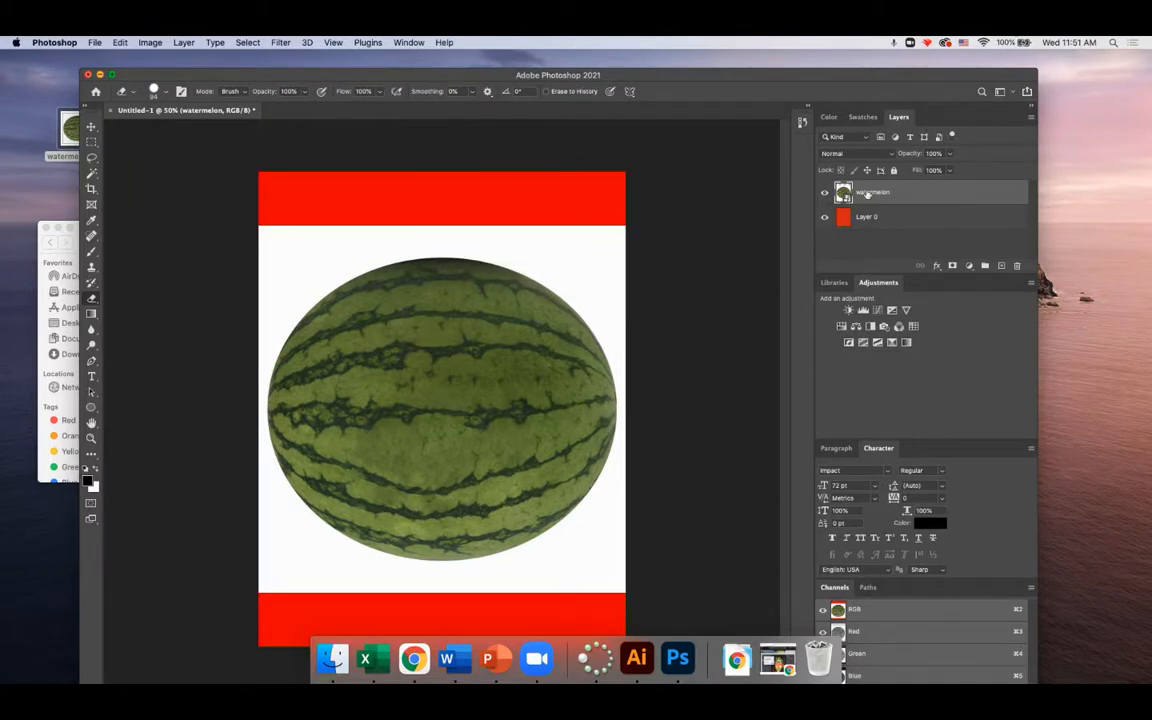
pyautogui.click(184, 42)
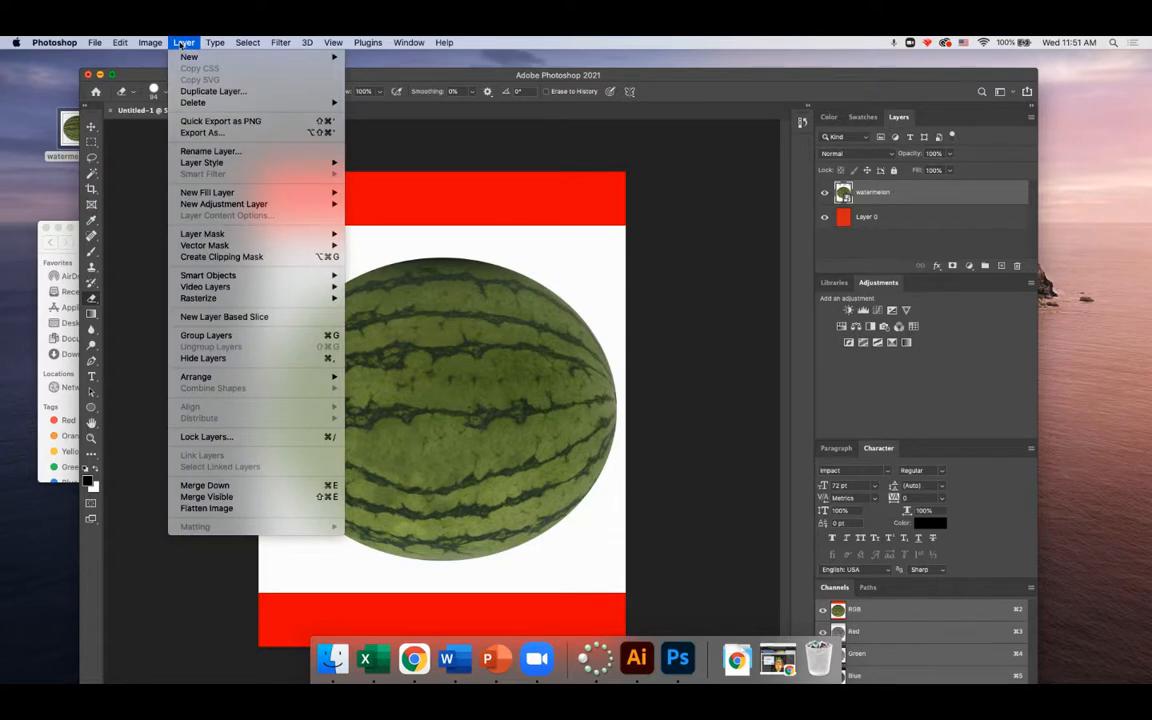
pyautogui.moveTo(161, 41)
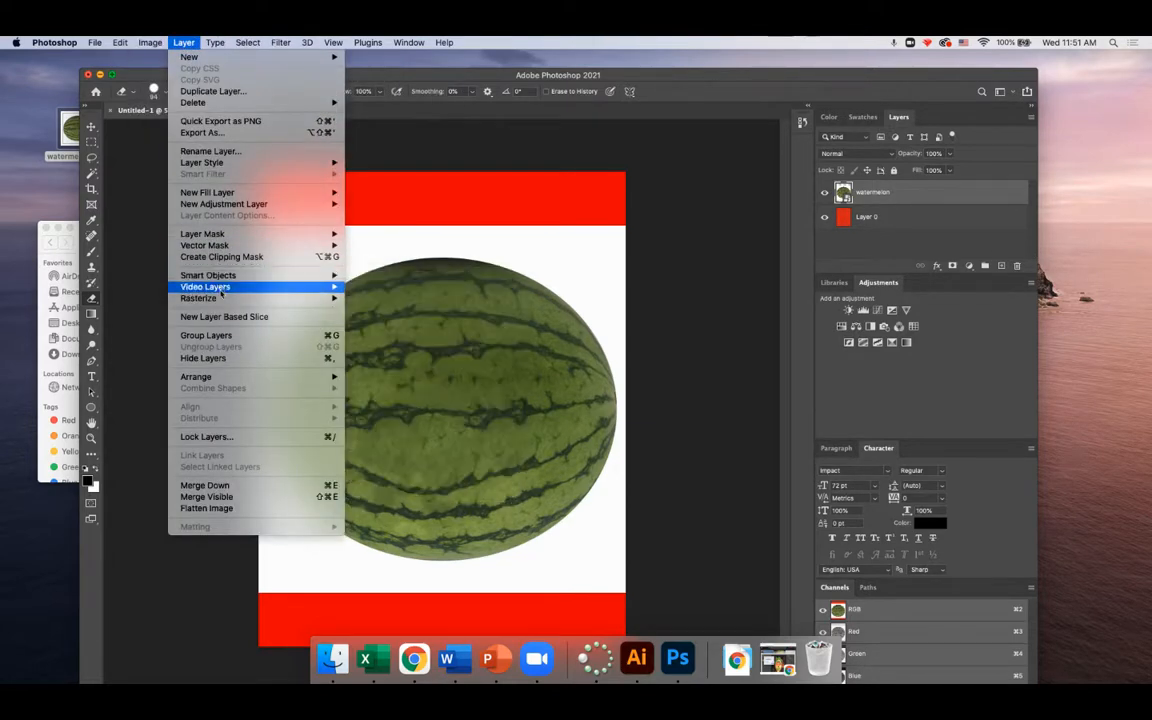
pyautogui.moveTo(225, 298)
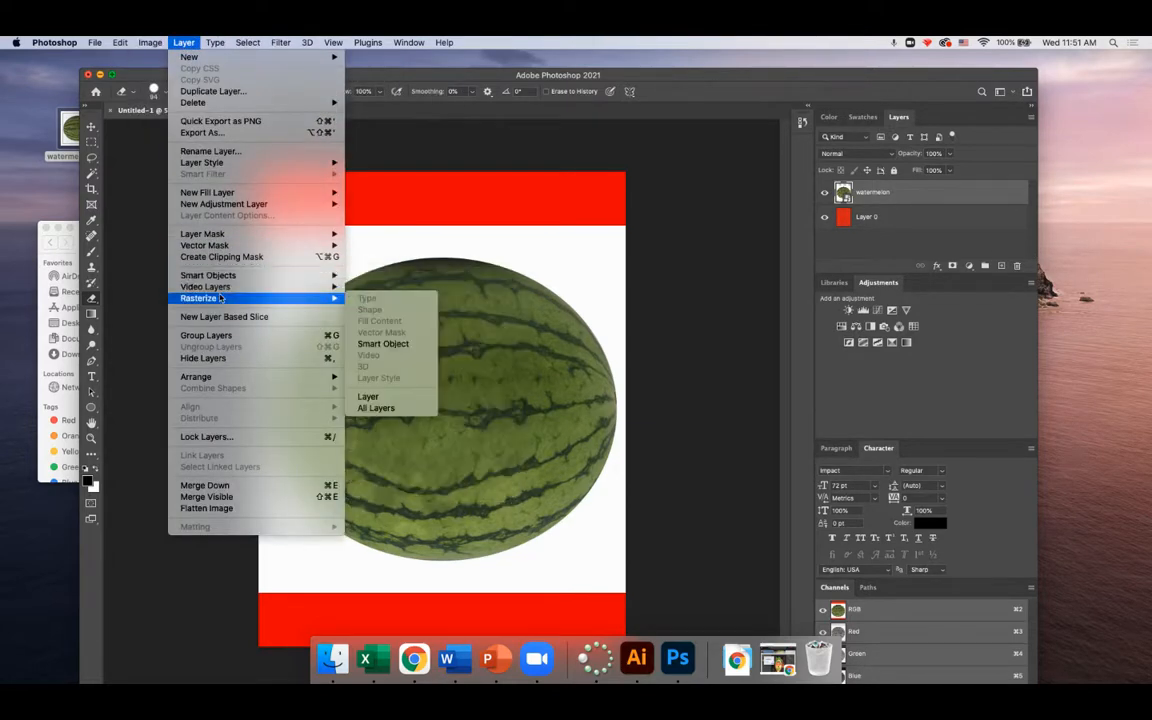
pyautogui.click(396, 345)
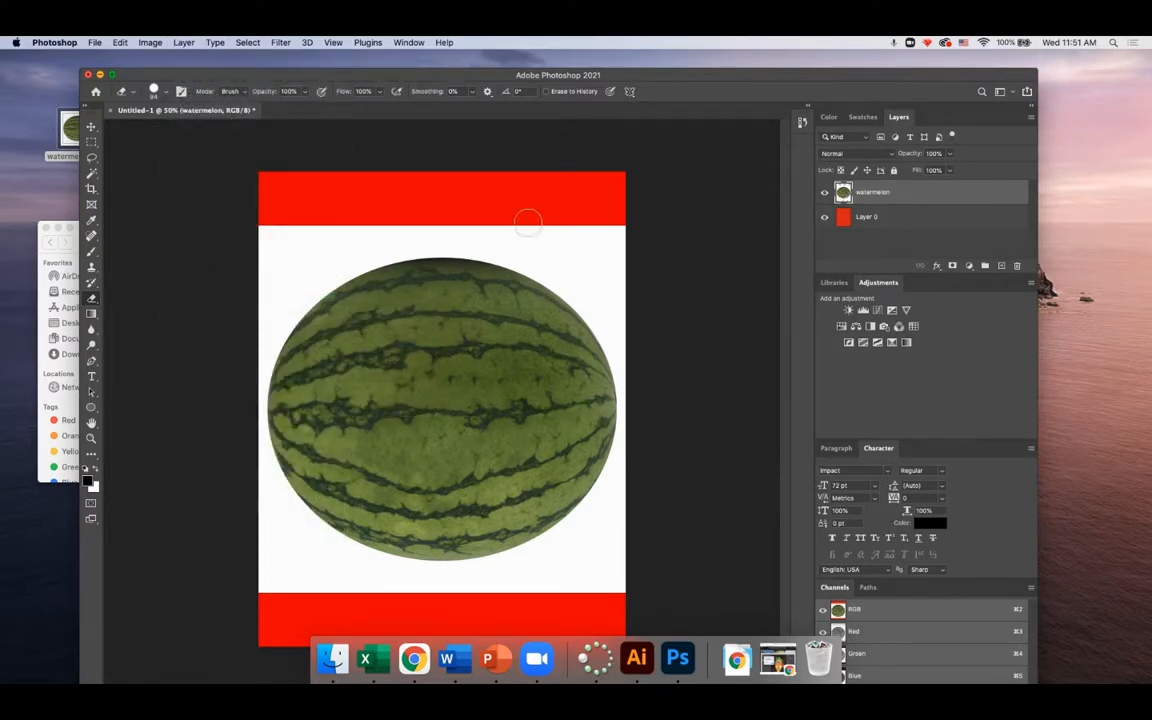
# Try removing the white background around the watermelon with an Eraser stroke and a deleted Magic Wand selection, undoing both removals
pyautogui.moveTo(252, 268)
pyautogui.mouseDown()
pyautogui.moveTo(366, 232)
pyautogui.moveTo(240, 262)
pyautogui.moveTo(321, 213)
pyautogui.moveTo(362, 210)
pyautogui.moveTo(222, 328)
pyautogui.mouseUp()
pyautogui.press('super+z')
pyautogui.click(95, 177)
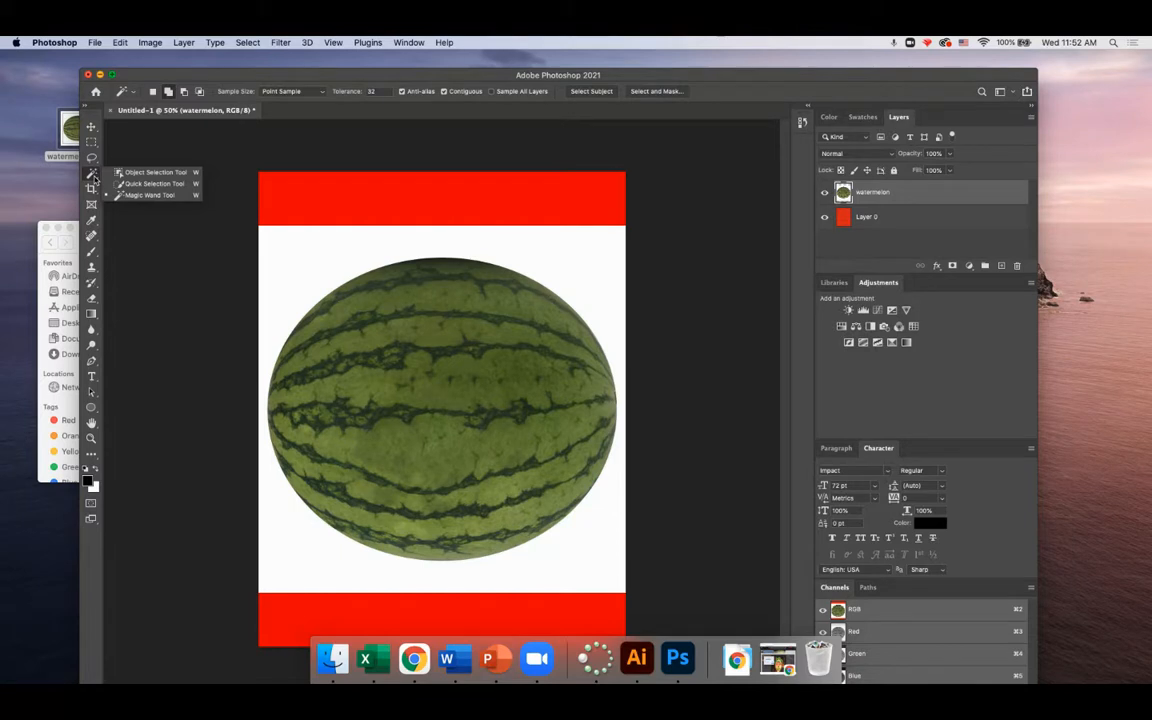
pyautogui.click(141, 195)
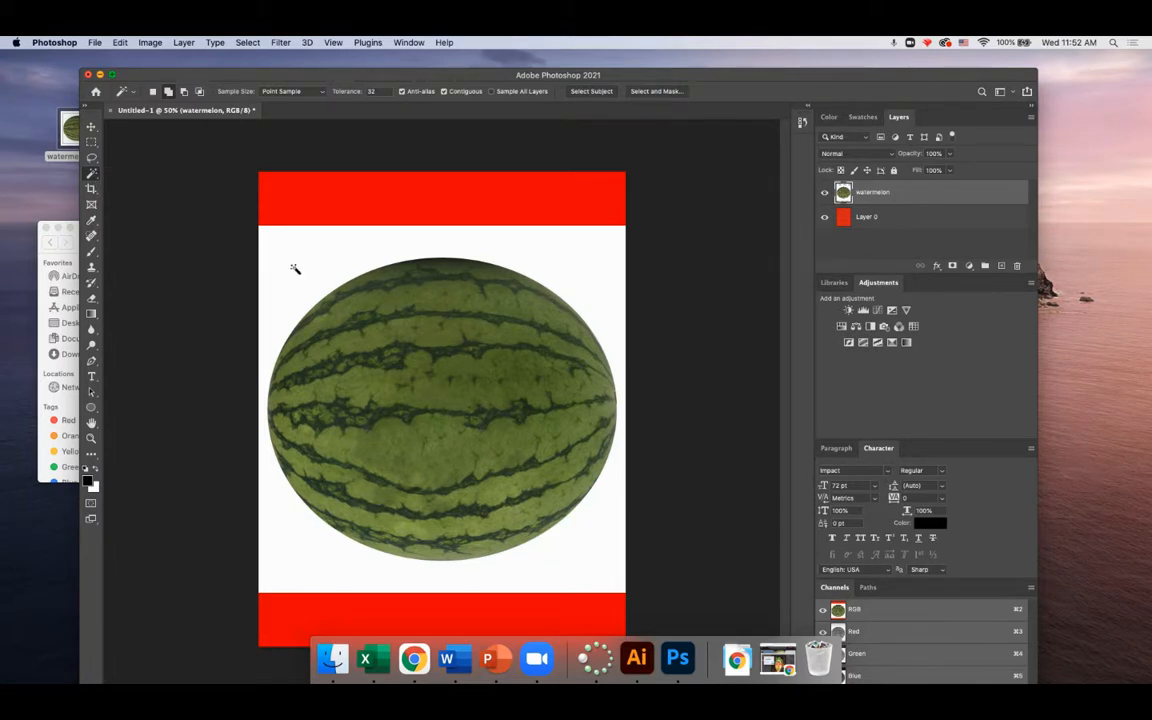
pyautogui.click(322, 251)
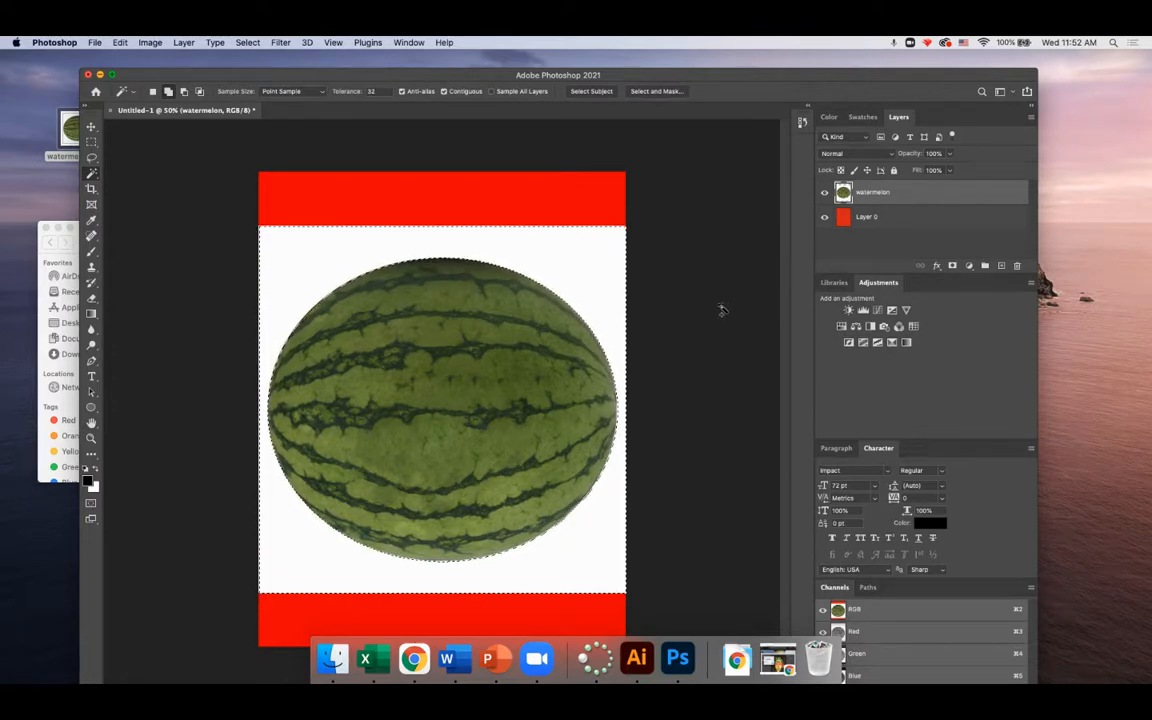
pyautogui.press('Delete')
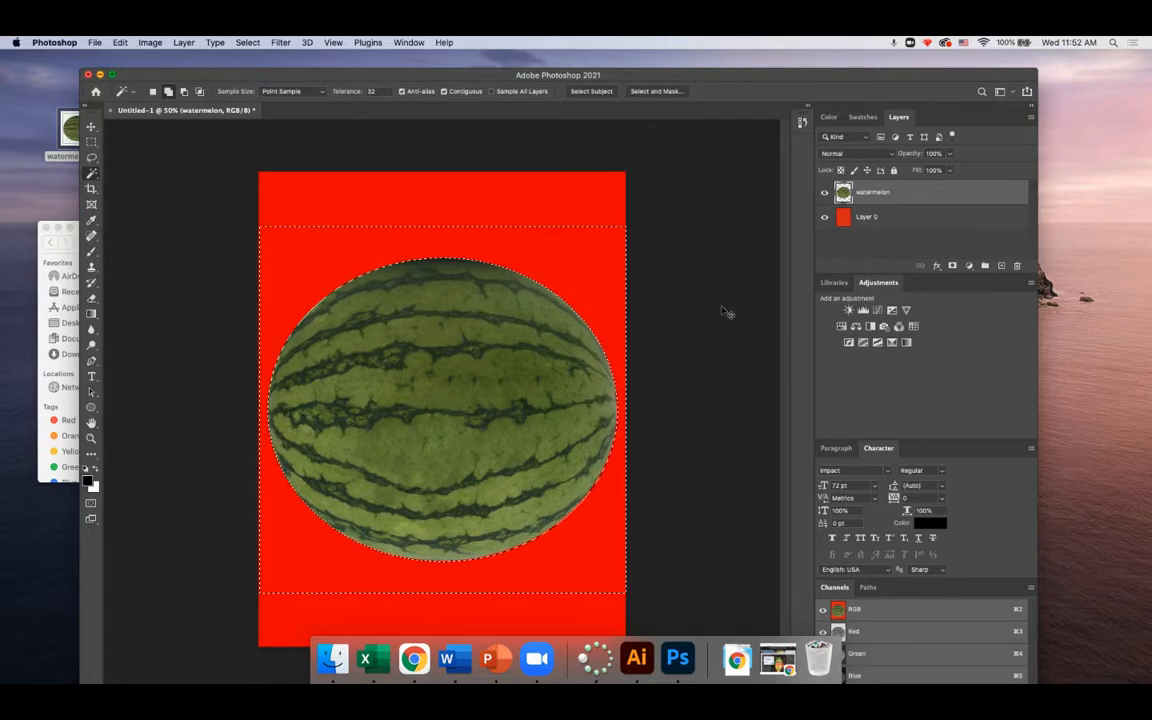
pyautogui.press('super+z')
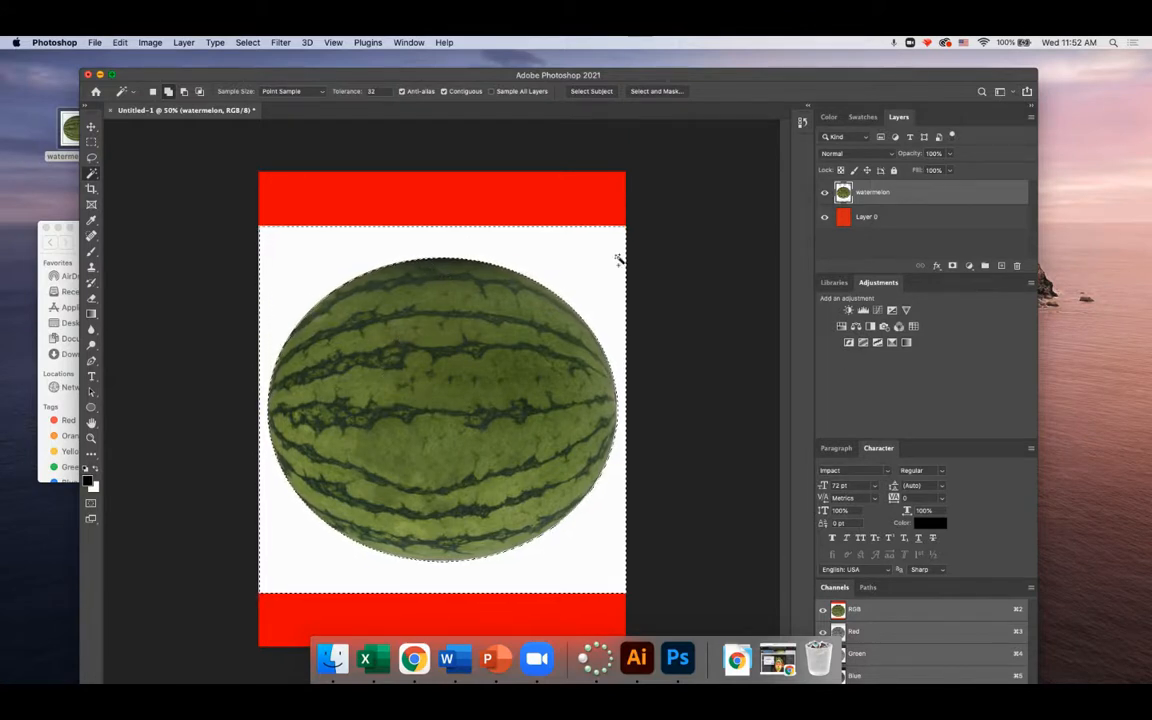
# Hide and show Layer 0, and invert the selection before restoring it to the white background
pyautogui.click(823, 215)
pyautogui.click(823, 215)
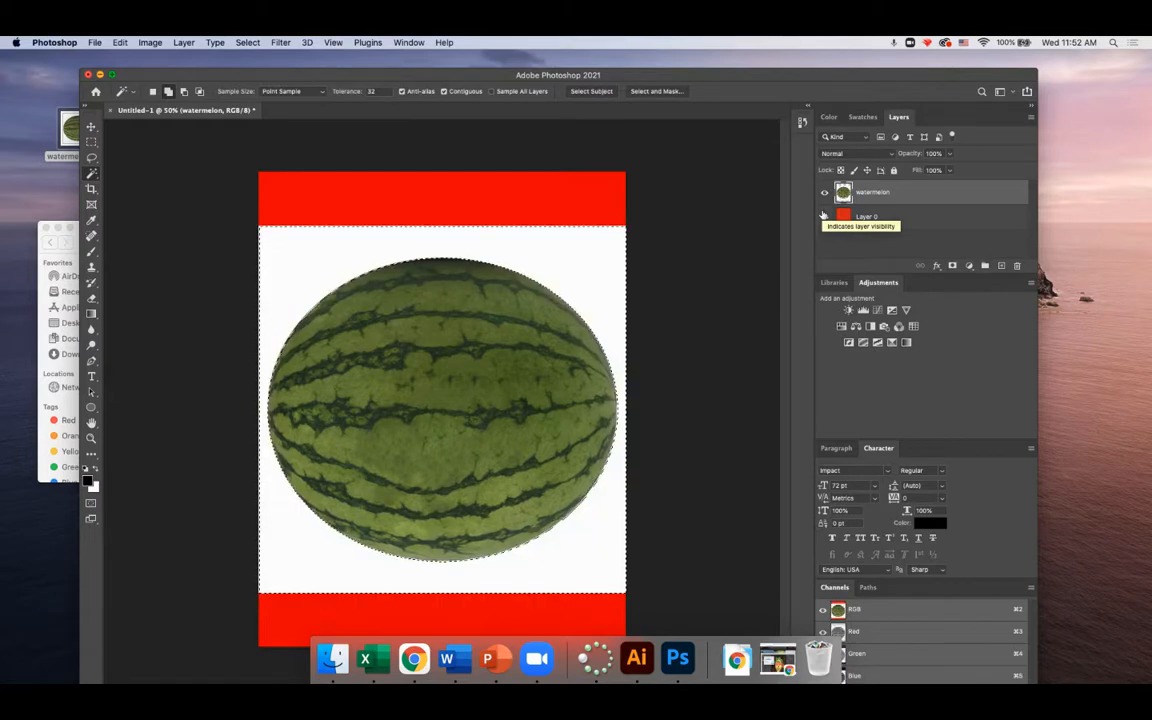
pyautogui.click(248, 42)
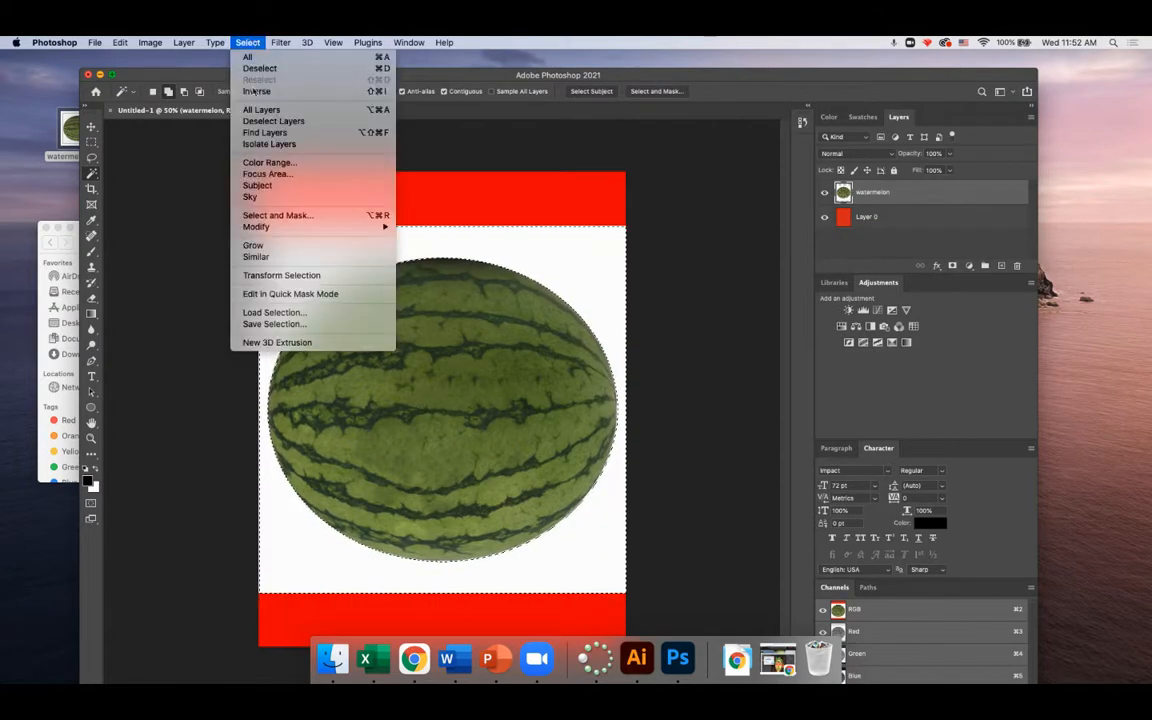
pyautogui.click(256, 91)
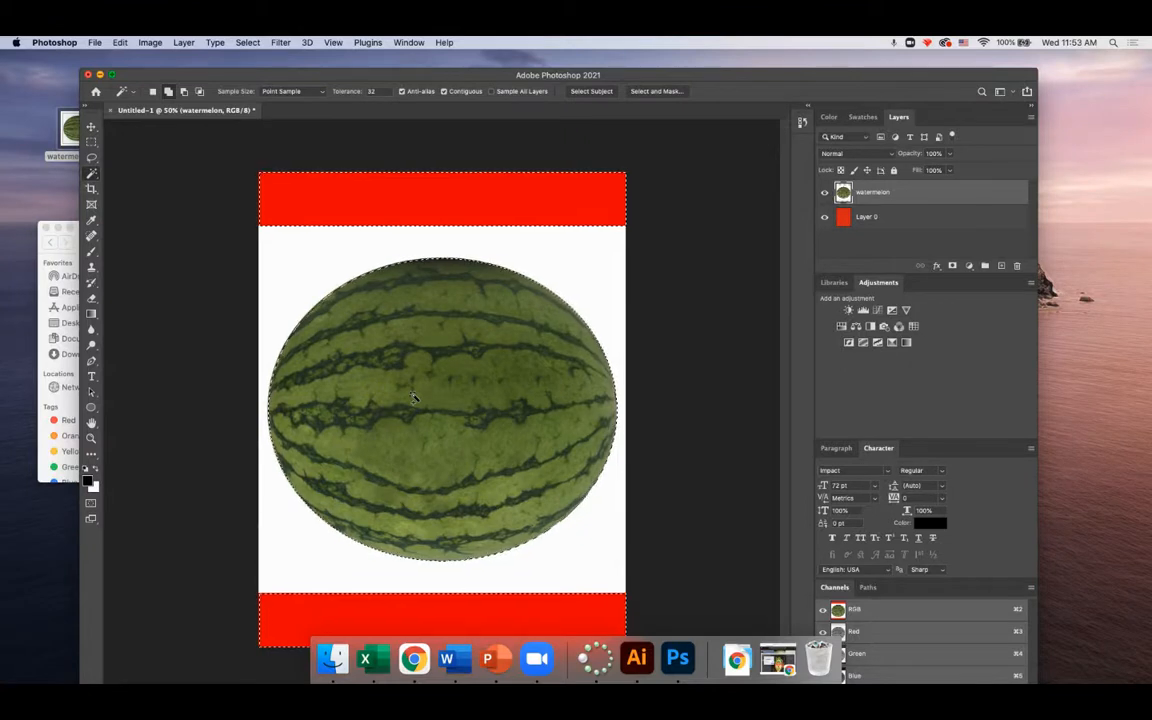
pyautogui.press('super+shift+i')
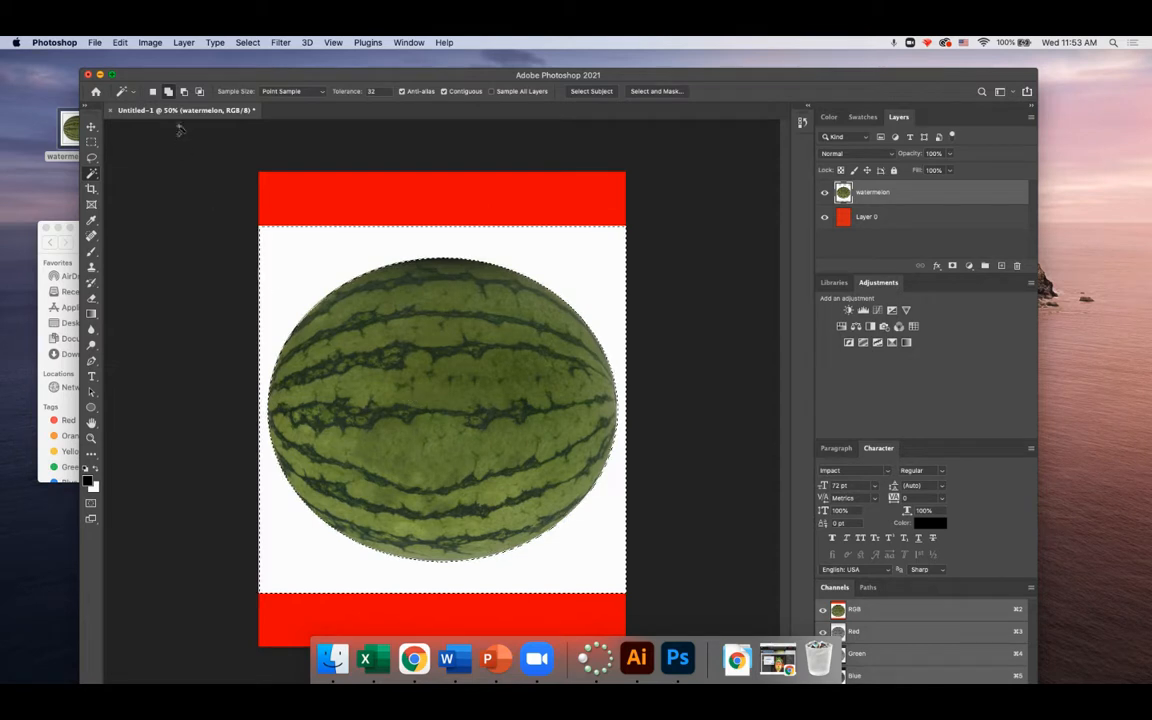
# Try adjusting the background selection along the watermelon's upper edge with the Quick Selection tool
pyautogui.click(91, 141)
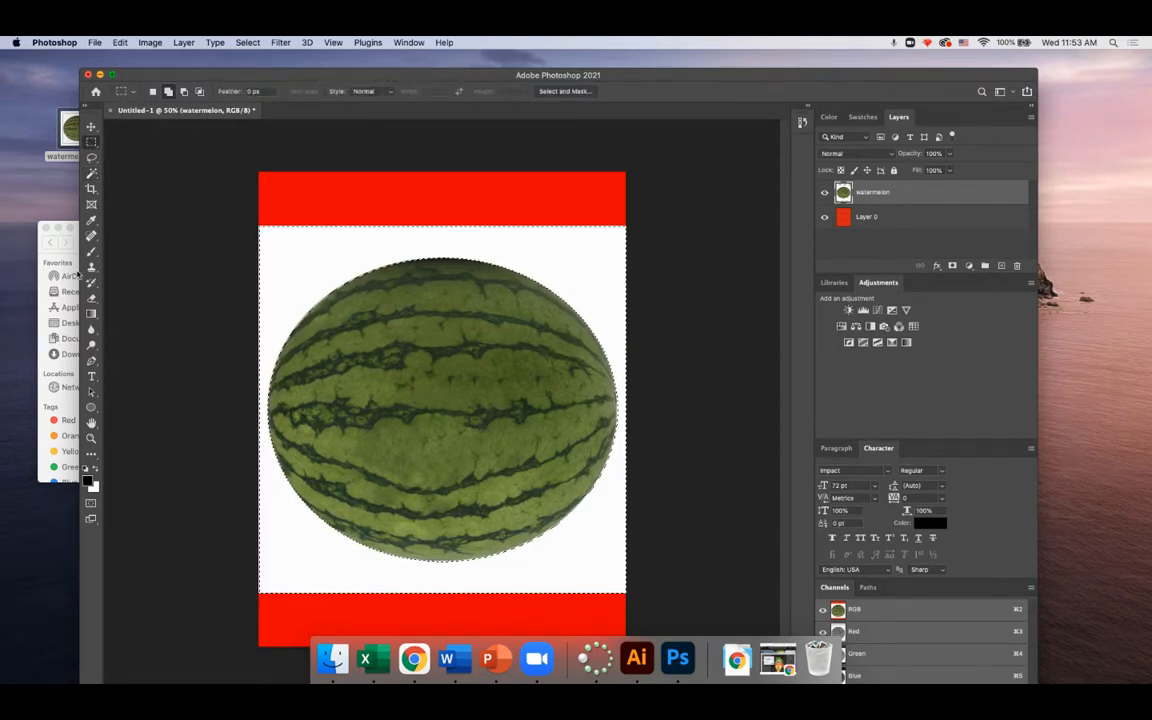
pyautogui.click(91, 173)
pyautogui.click(150, 184)
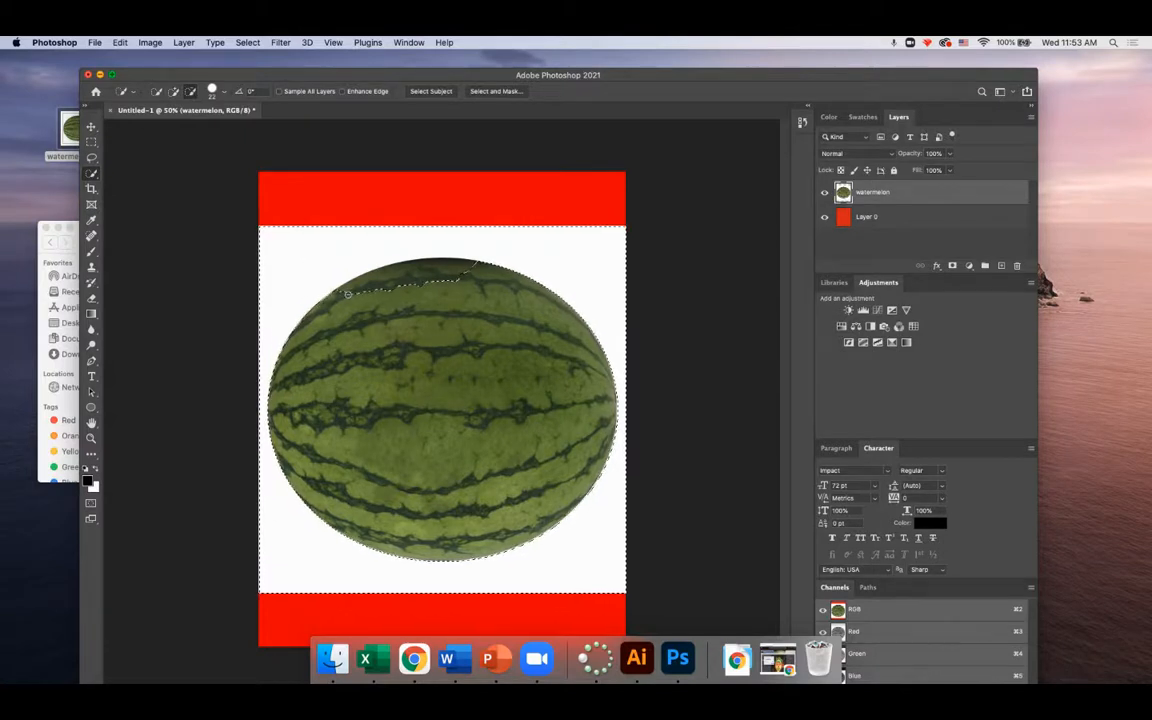
pyautogui.moveTo(450, 279); pyautogui.dragTo(475, 270)
pyautogui.scroll(2, 345, 255)
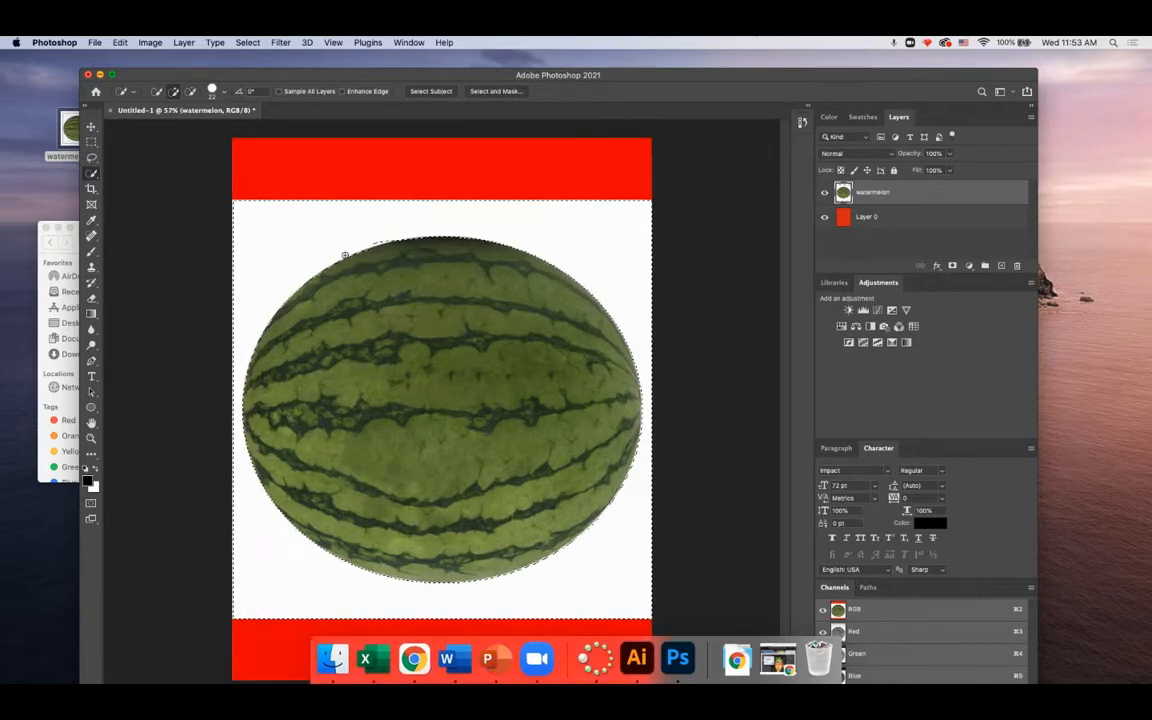
pyautogui.scroll(5, 345, 255)
pyautogui.scroll(3, 345, 256)
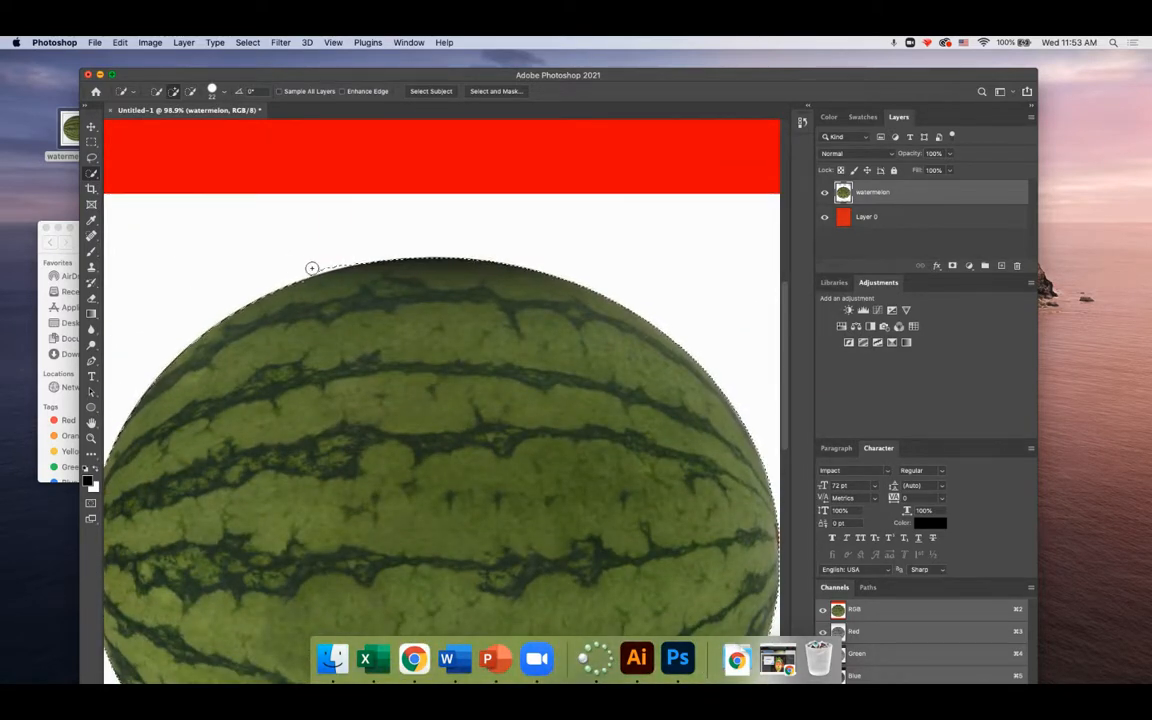
# Clear the selection, reselect the white background around the watermelon with the Quick Selection tool, delete it, and deselect
pyautogui.press('super+d')
pyautogui.click(147, 272)
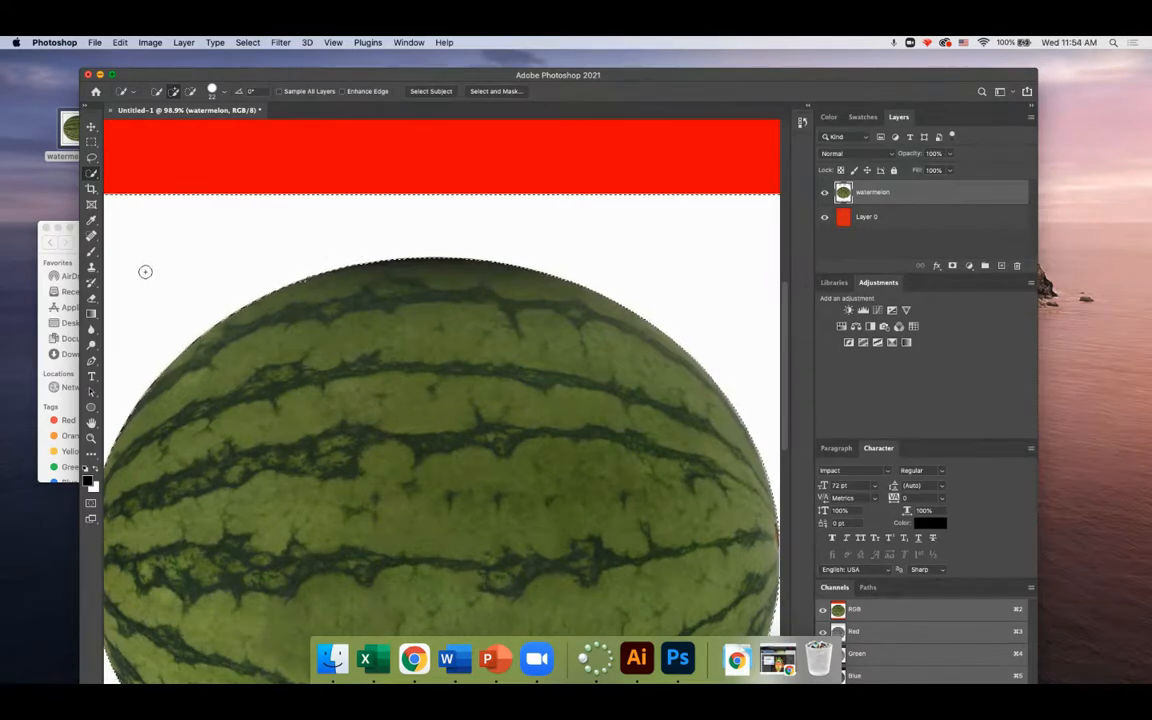
pyautogui.press('Delete')
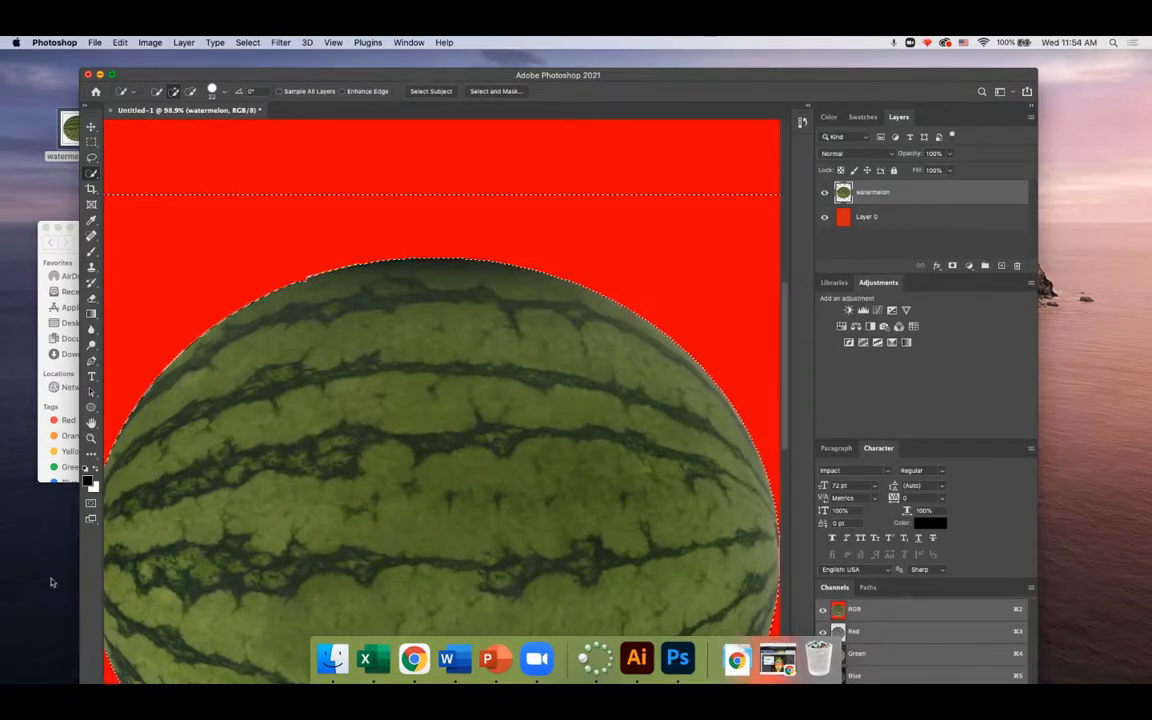
pyautogui.press('m')
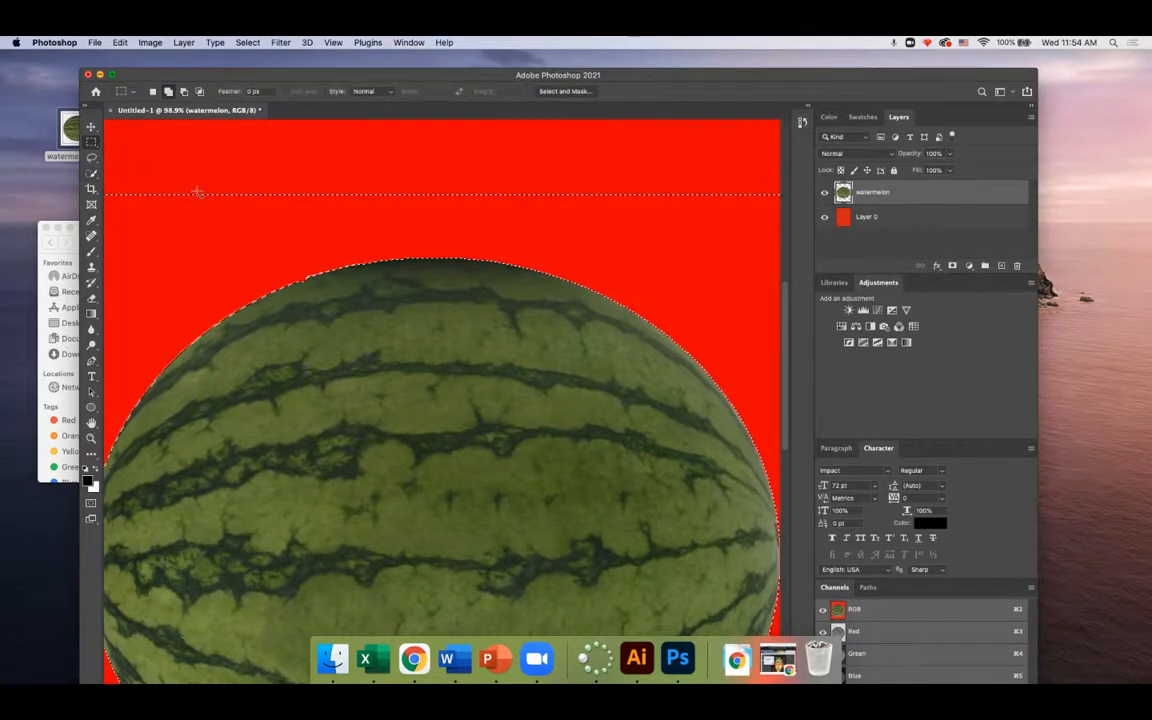
pyautogui.click(208, 168)
pyautogui.press('super+0')
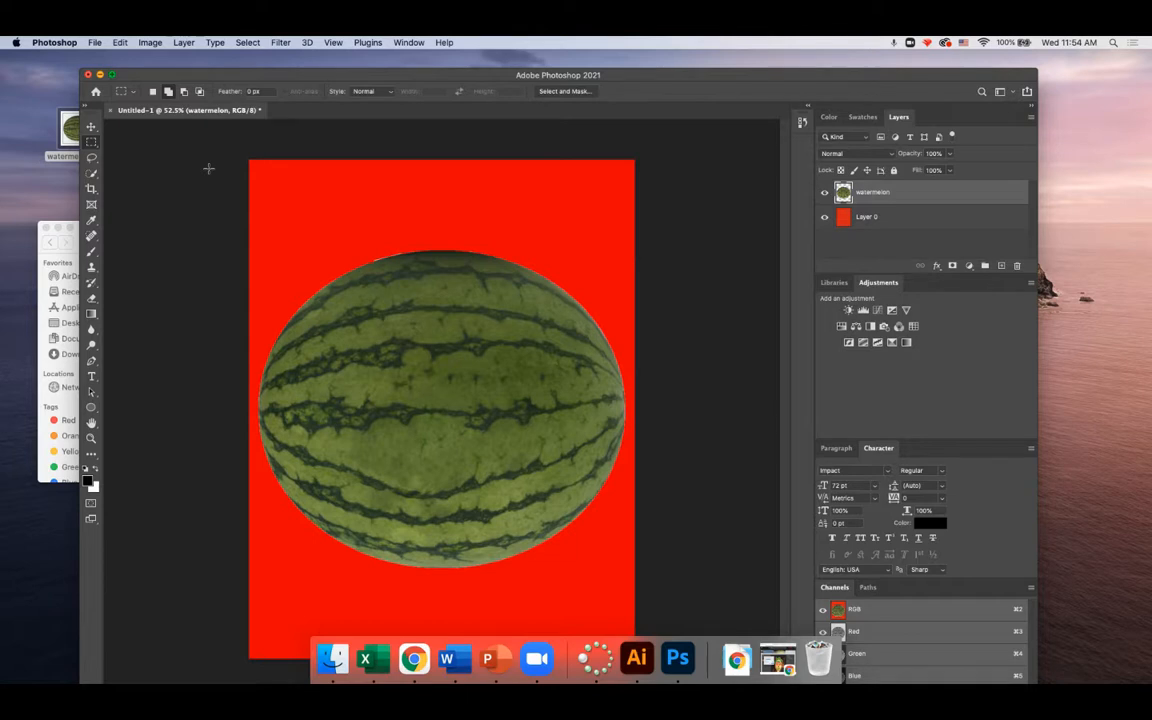
# Use Free Transform to shrink the watermelon to about 34% and rotate it about 88° so it stands upright
pyautogui.click(150, 42)
pyautogui.moveTo(118, 42)
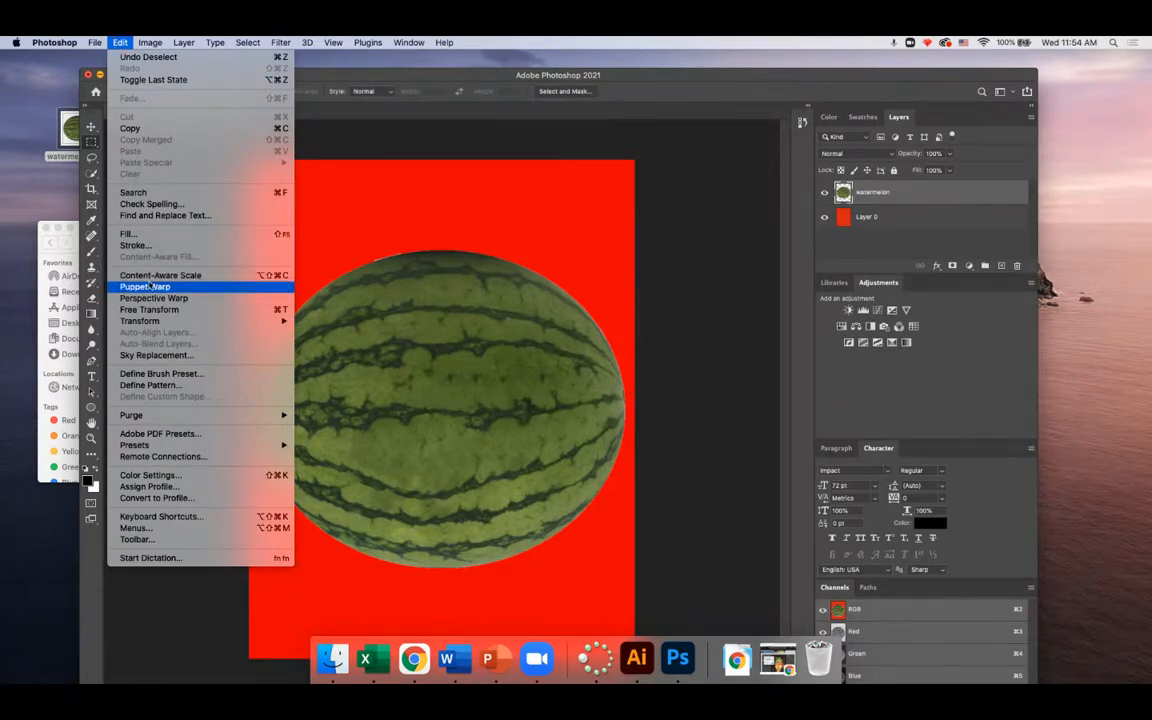
pyautogui.moveTo(148, 323)
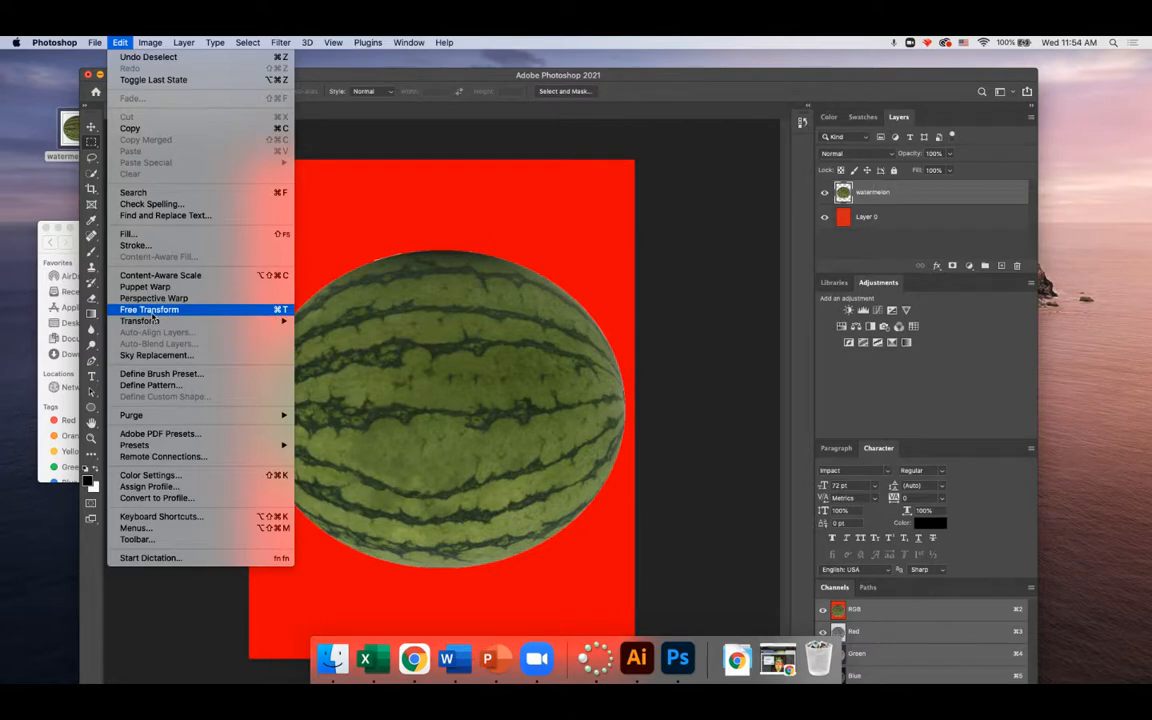
pyautogui.click(153, 318)
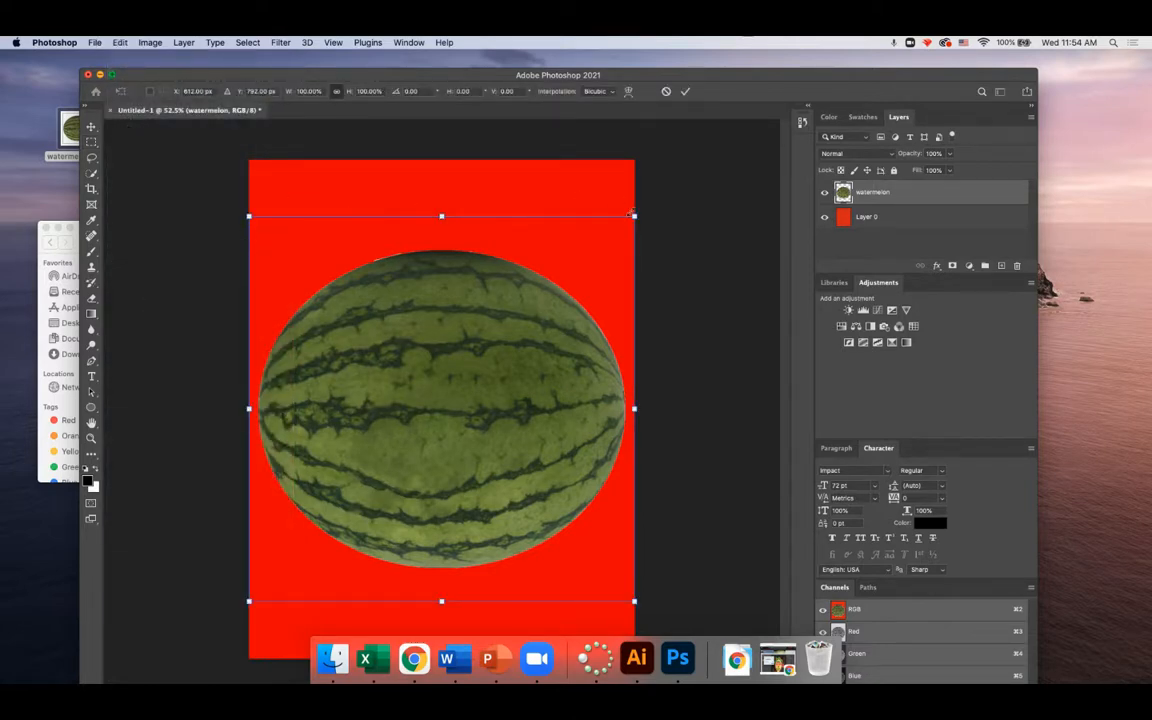
pyautogui.moveTo(637, 215); pyautogui.dragTo(921, 97)
pyautogui.moveTo(692, 232); pyautogui.dragTo(377, 558)
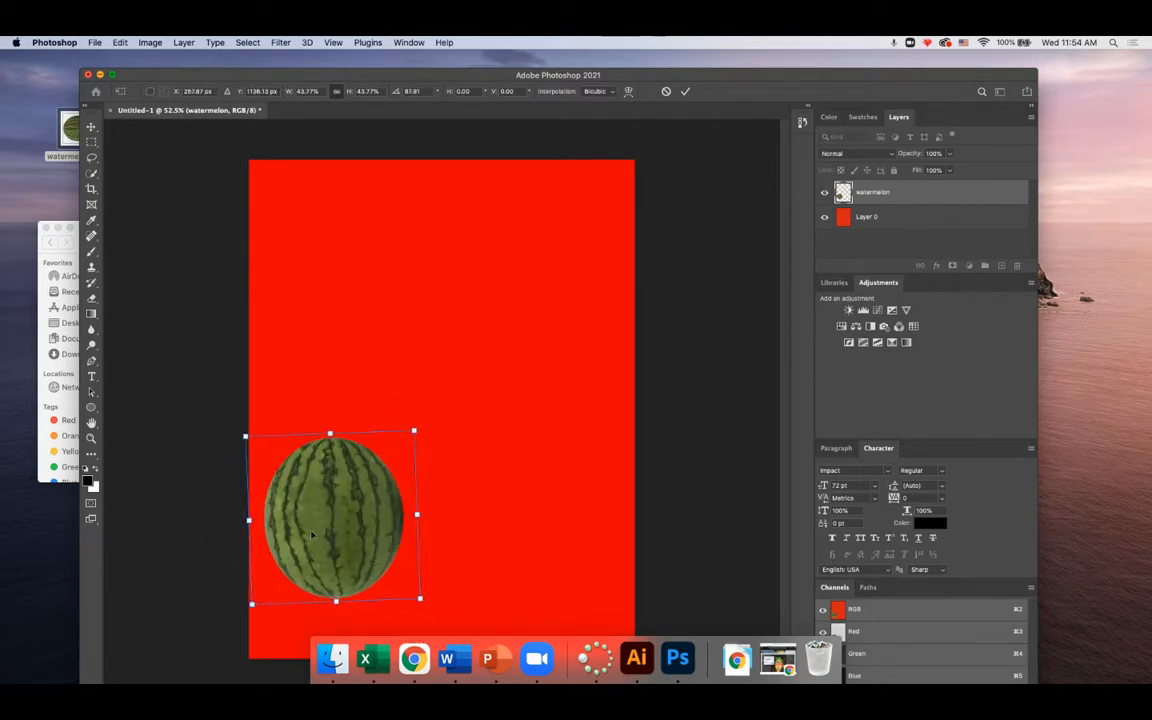
pyautogui.moveTo(314, 534); pyautogui.dragTo(478, 352)
pyautogui.moveTo(586, 329); pyautogui.dragTo(544, 332)
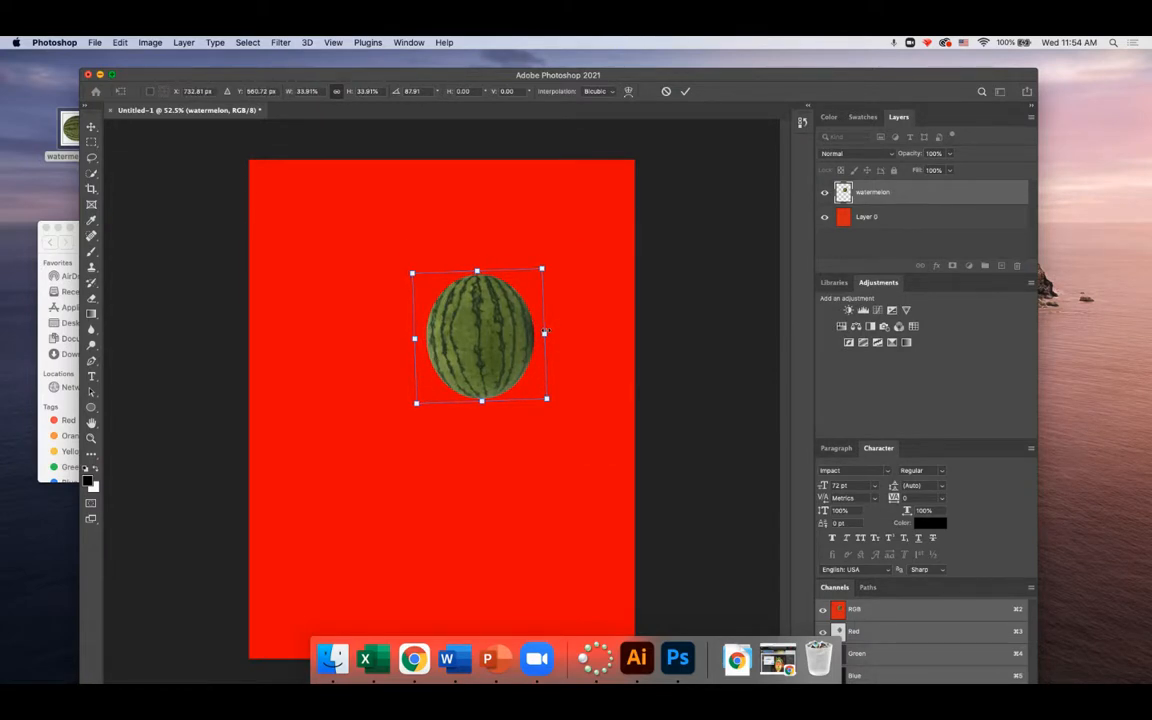
# Move the watermelon to about X 612 px, Y 451 px, straighten its rotation to about 90°, and apply the transform
pyautogui.moveTo(545, 331); pyautogui.dragTo(461, 328)
pyautogui.press('super+z')
pyautogui.moveTo(564, 256)
pyautogui.mouseDown()
pyautogui.moveTo(571, 262)
pyautogui.moveTo(563, 256)
pyautogui.mouseUp()
pyautogui.moveTo(460, 349); pyautogui.dragTo(422, 315)
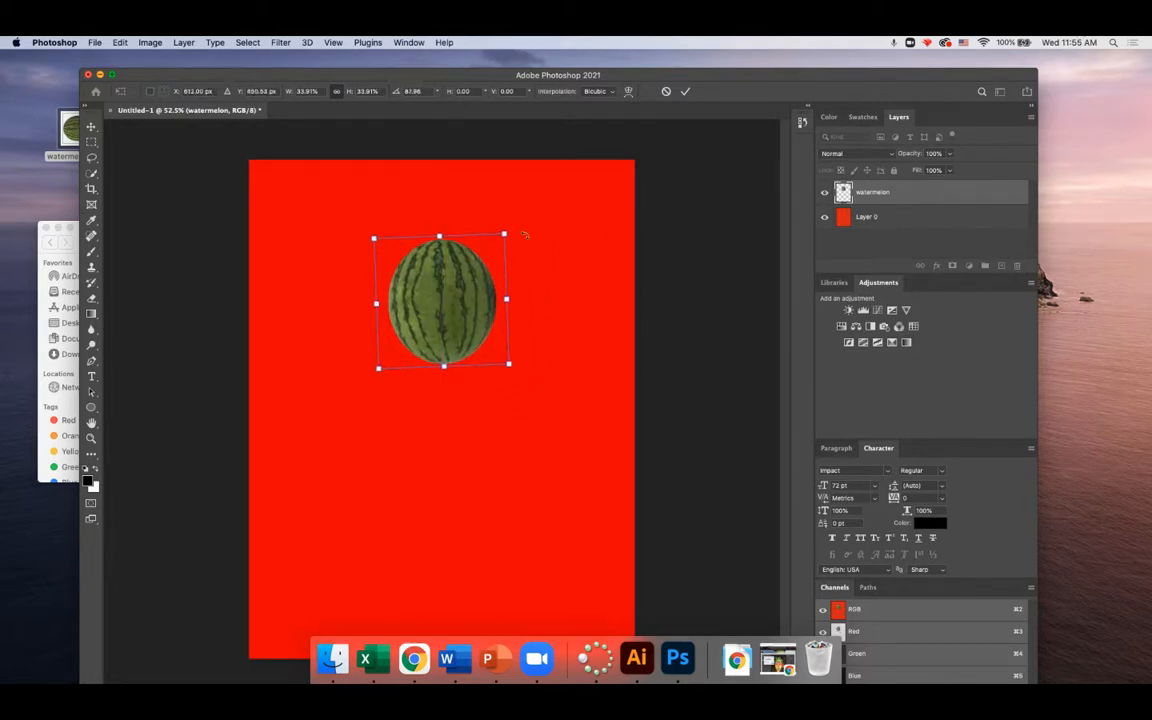
pyautogui.moveTo(512, 227); pyautogui.dragTo(517, 231)
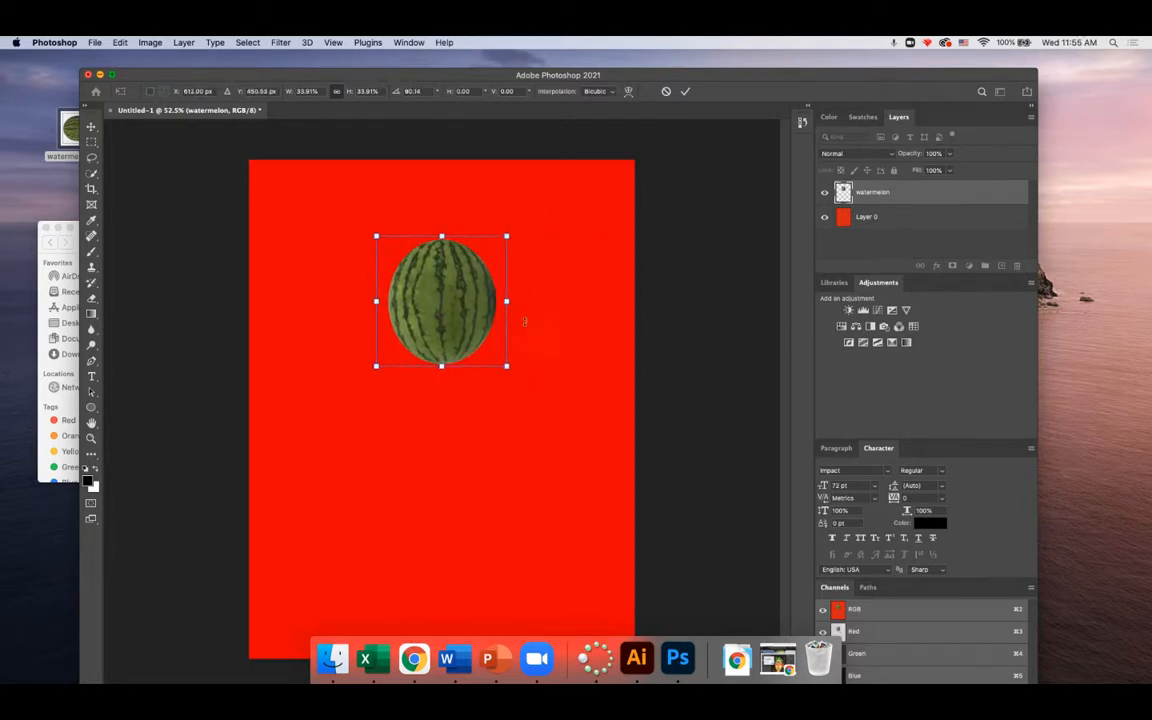
pyautogui.click(91, 142)
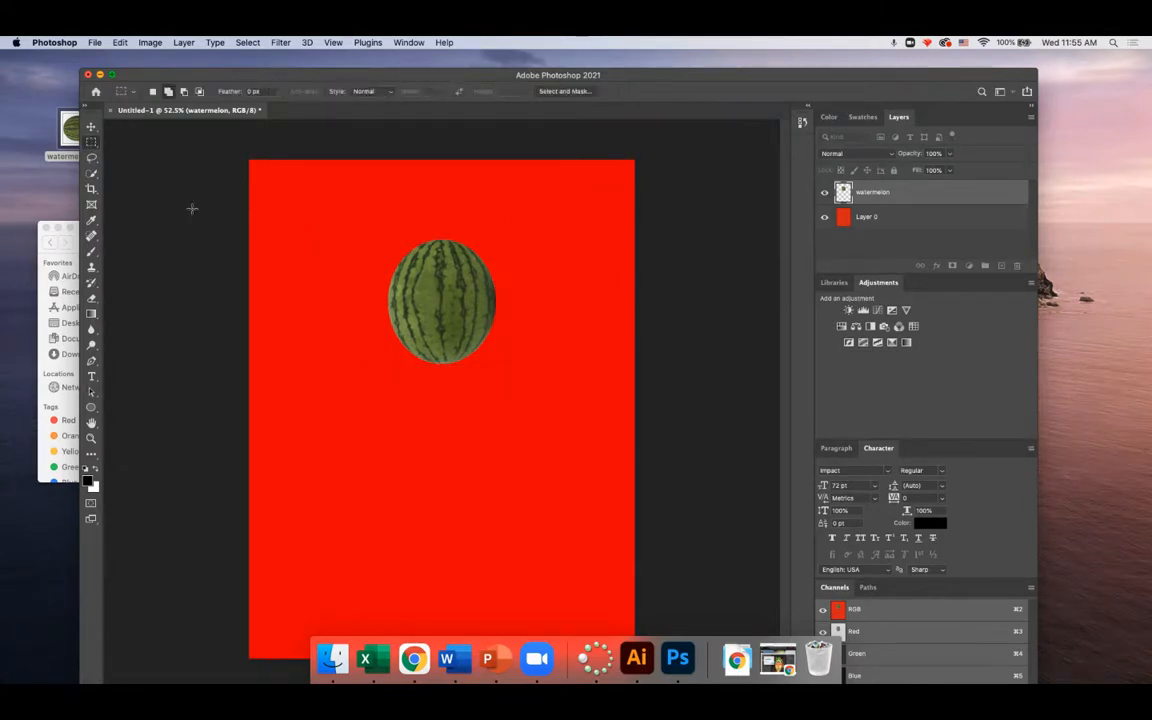
# Switch to Chrome and replace the watermelon image search with a Google Images search for "tomato slices"
pyautogui.click(413, 658)
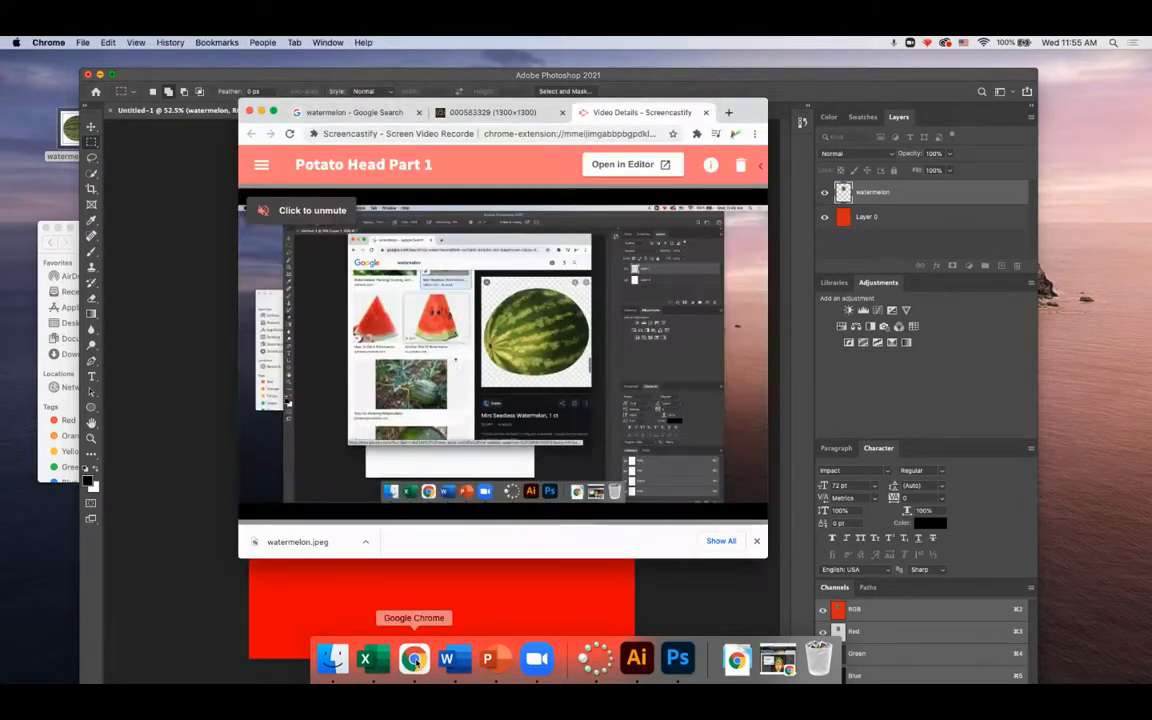
pyautogui.click(341, 113)
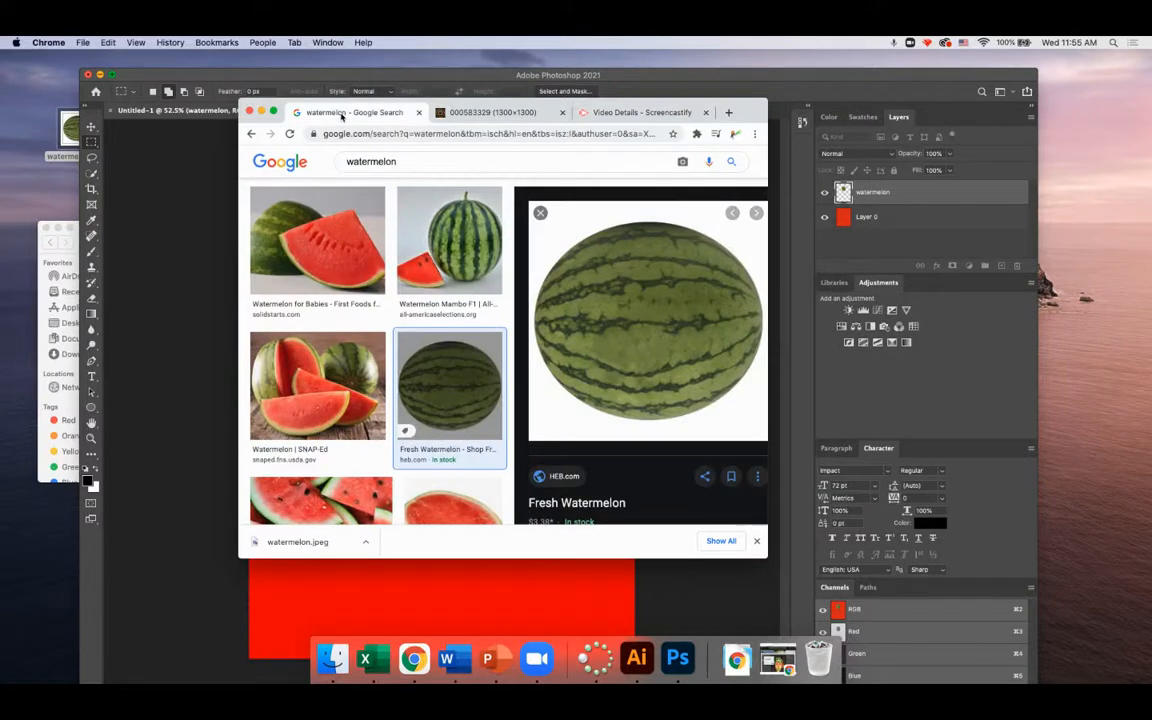
pyautogui.click(405, 167)
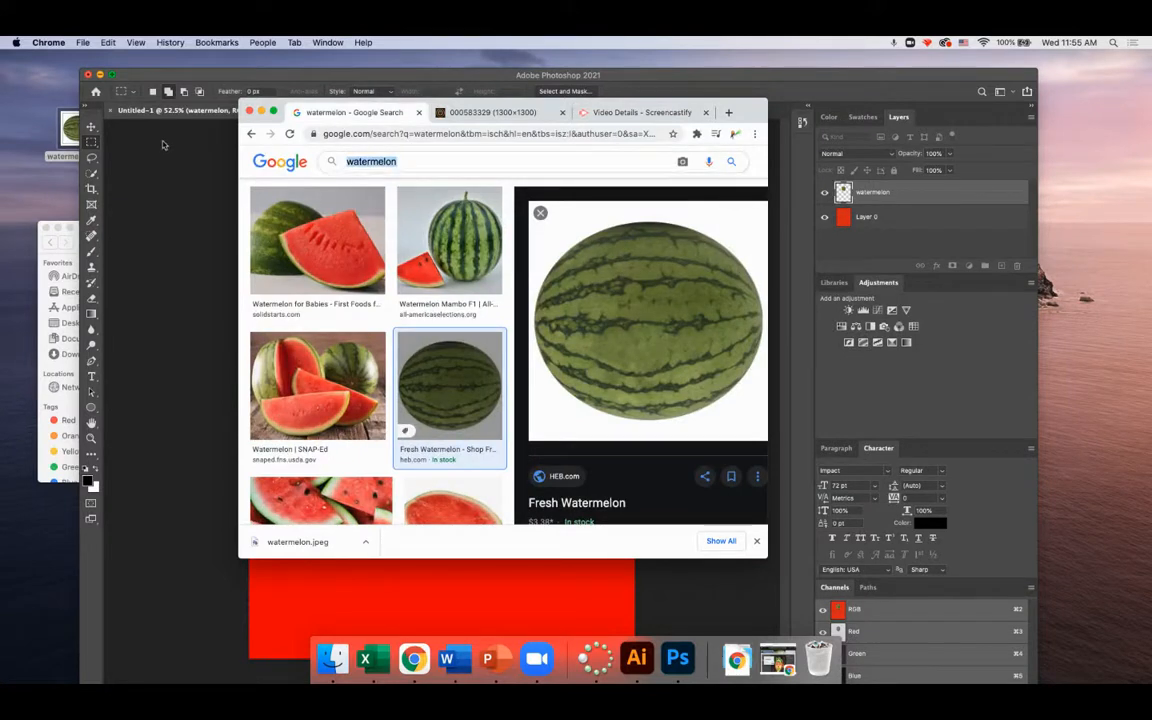
pyautogui.write('tomato sli')
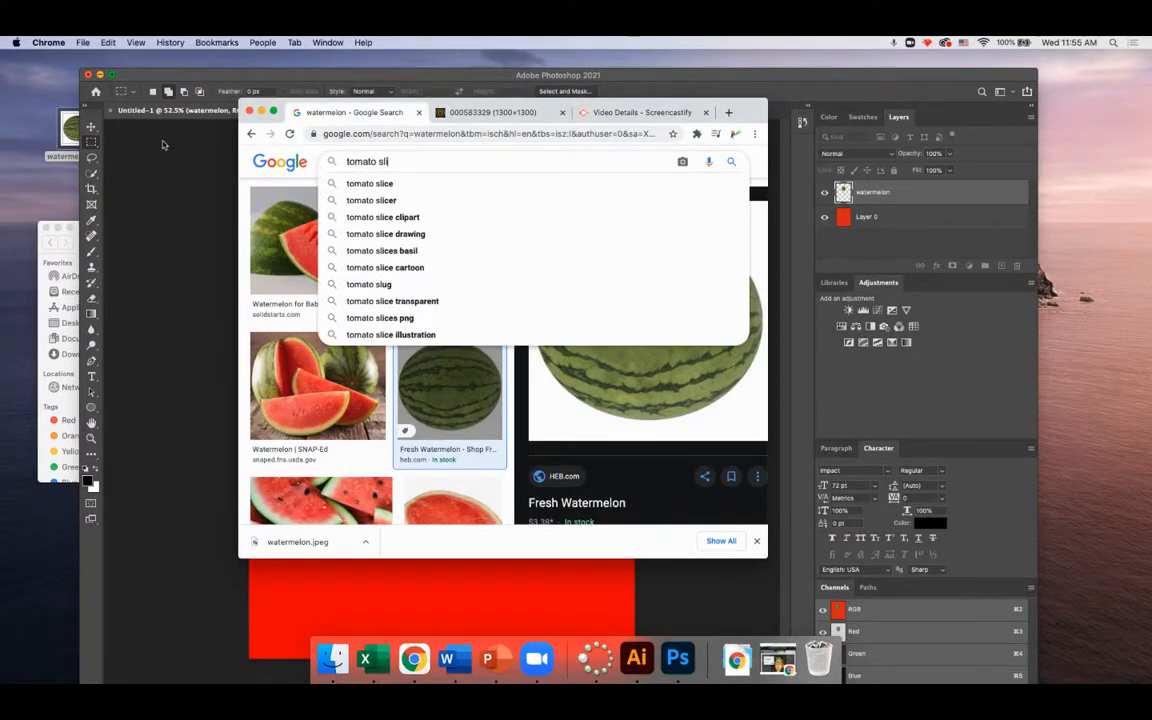
pyautogui.write('ces')
pyautogui.press('Return')
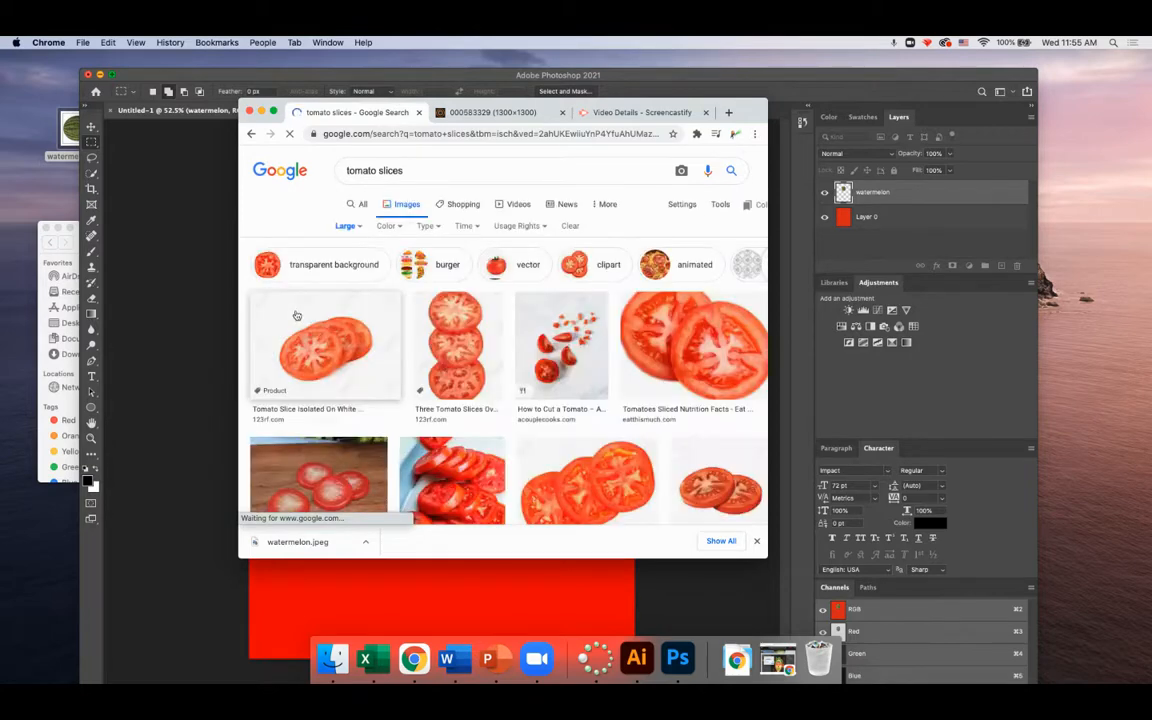
# Open the Just Dough It! image of four tomato slices on wood at full size in a new browser tab using its image address
pyautogui.scroll(-3, 505, 310)
pyautogui.scroll(-2, 505, 310)
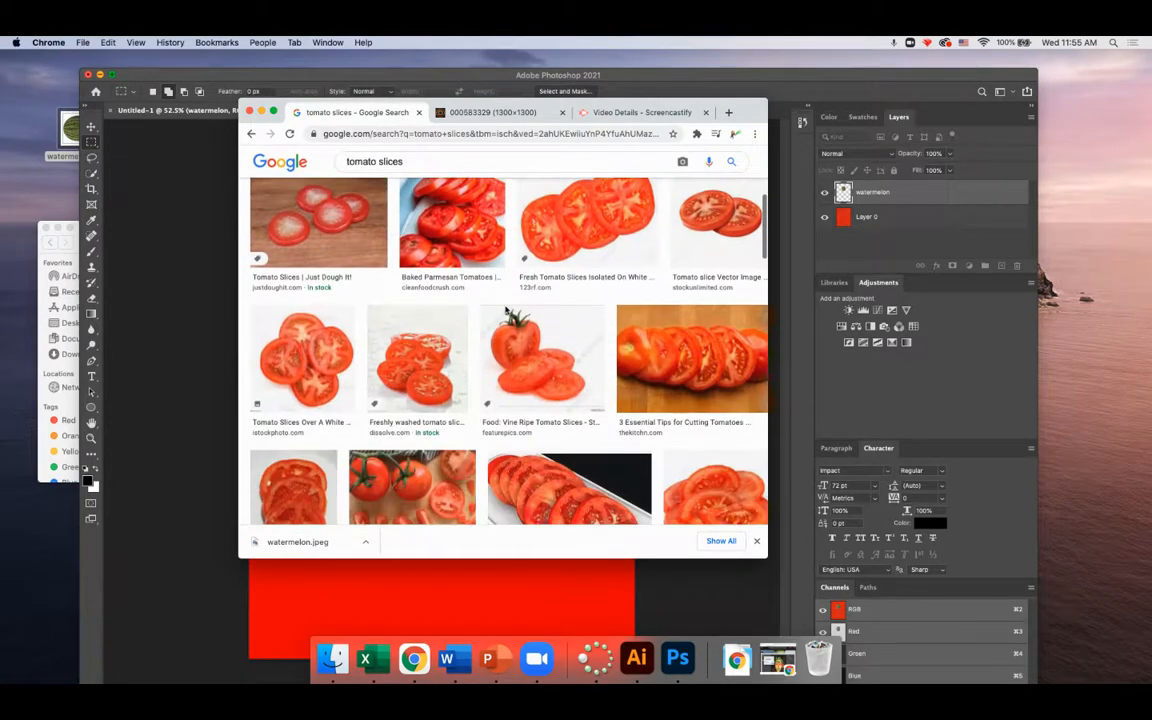
pyautogui.click(332, 225)
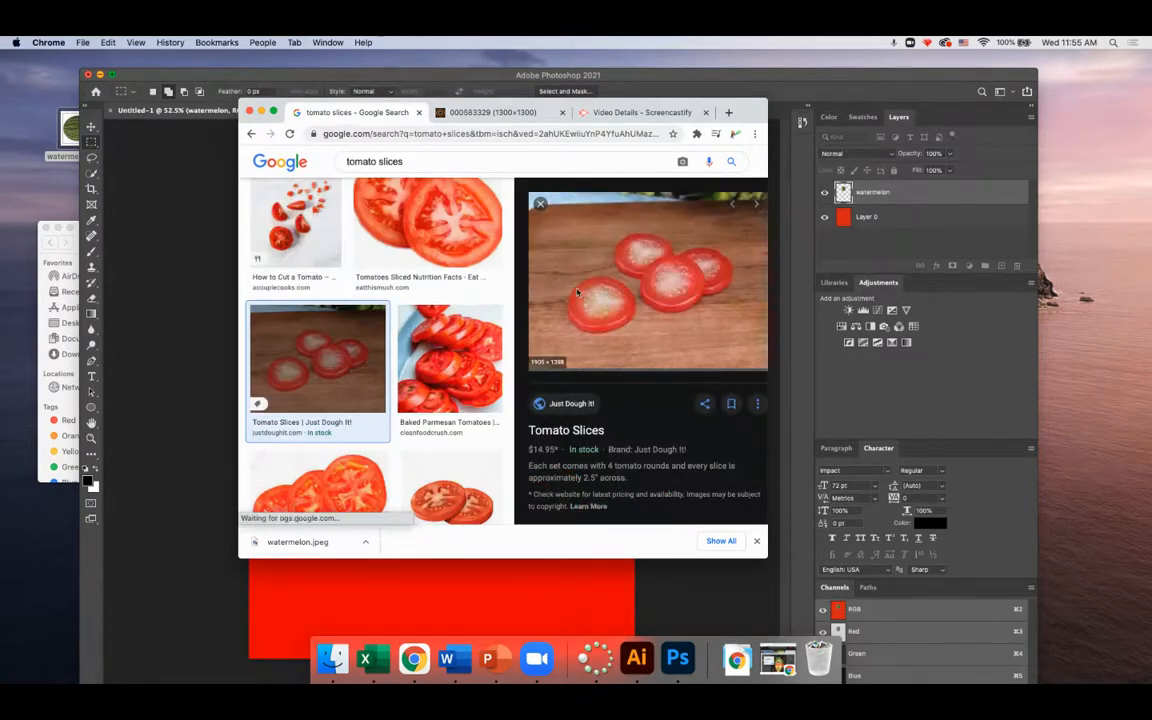
pyautogui.rightClick(665, 318)
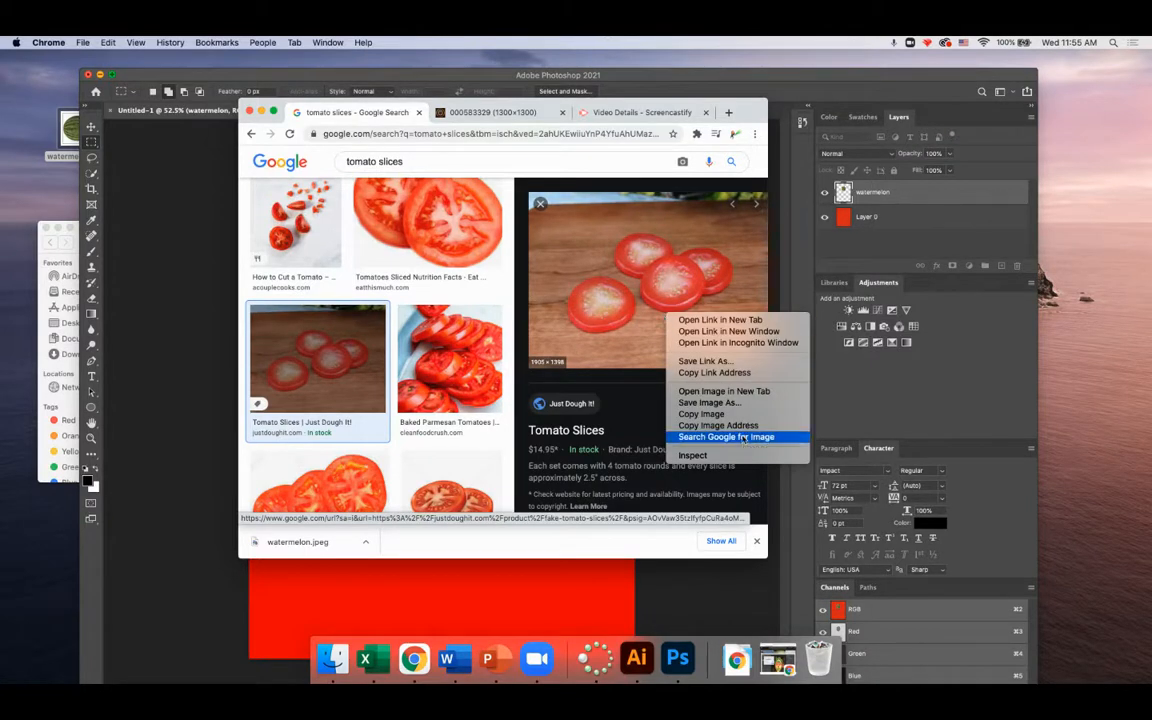
pyautogui.click(740, 425)
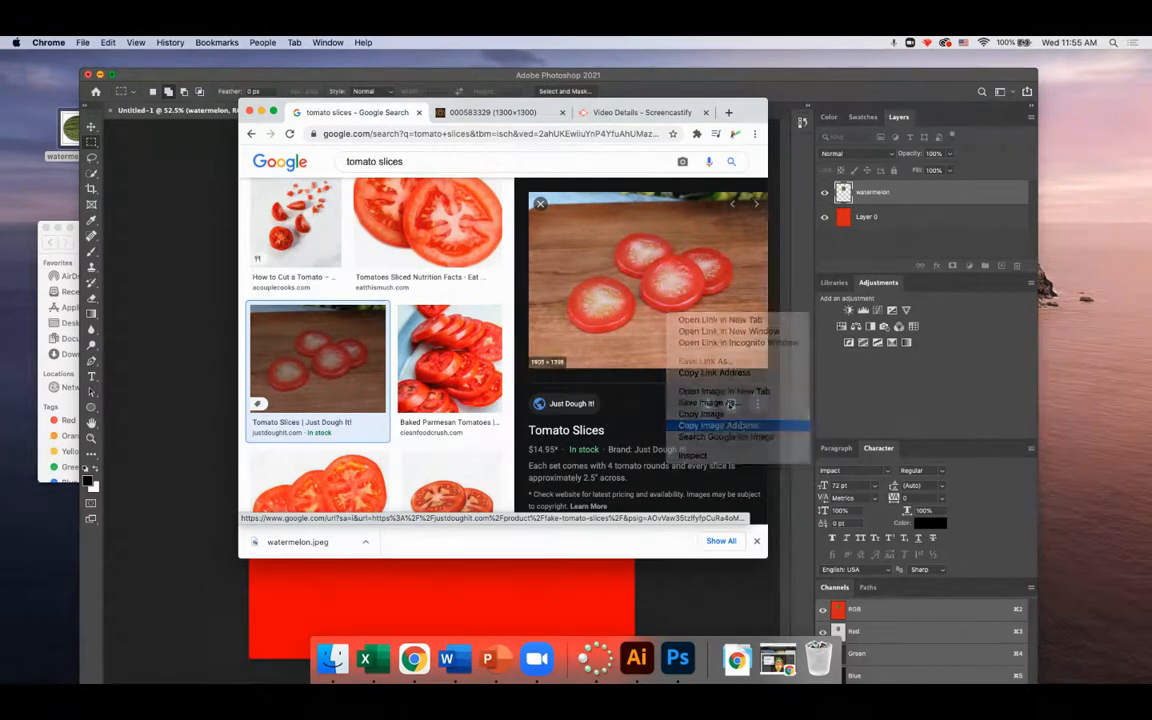
pyautogui.click(729, 112)
pyautogui.press('super+v')
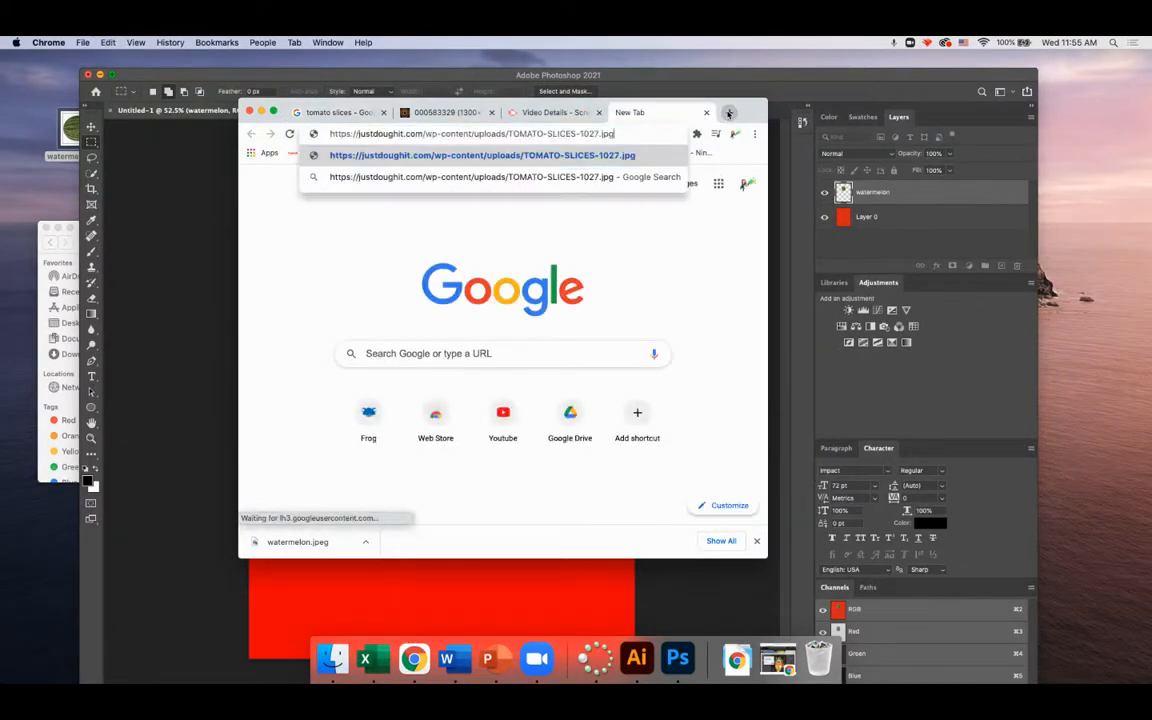
pyautogui.press('Return')
pyautogui.click(484, 240)
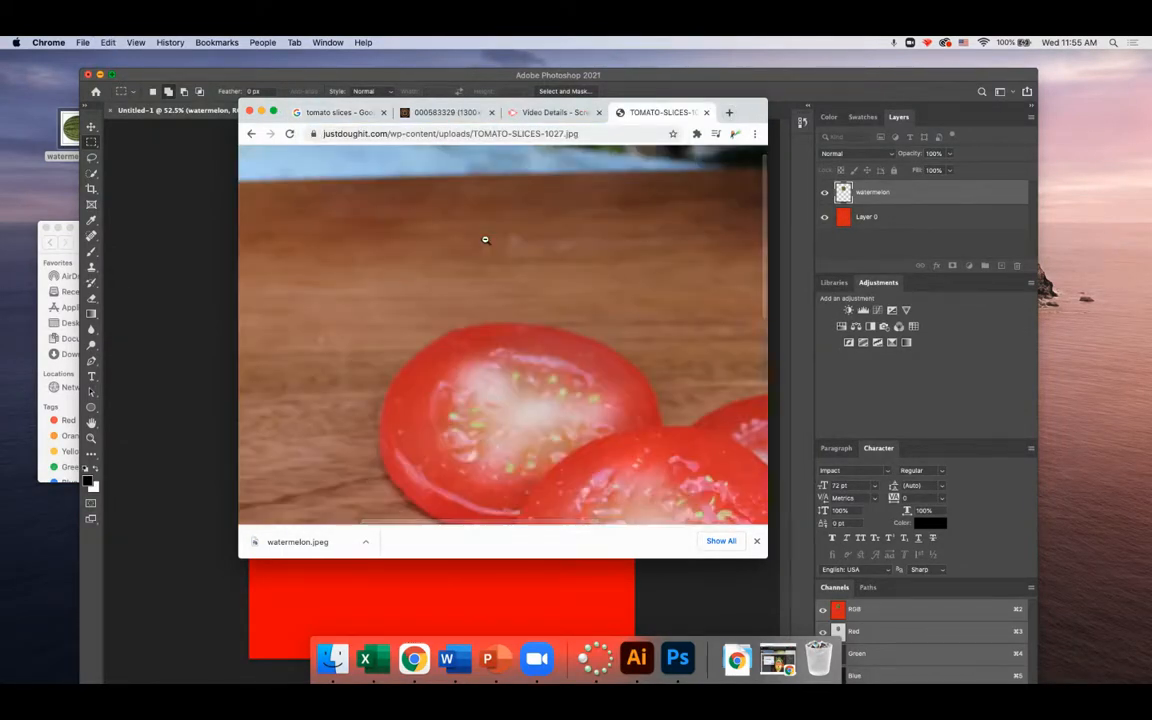
# Save the full-size tomato image to the Desktop as TOMATO-SLICES-1027 in JPEG format
pyautogui.rightClick(486, 242)
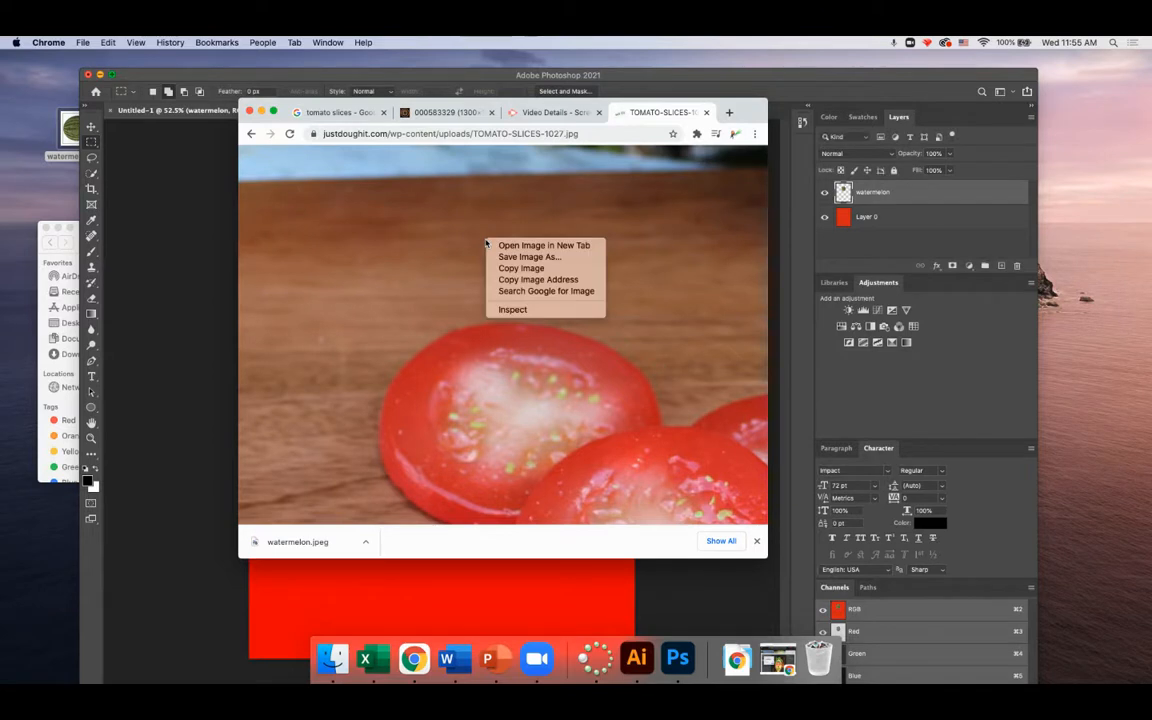
pyautogui.click(519, 258)
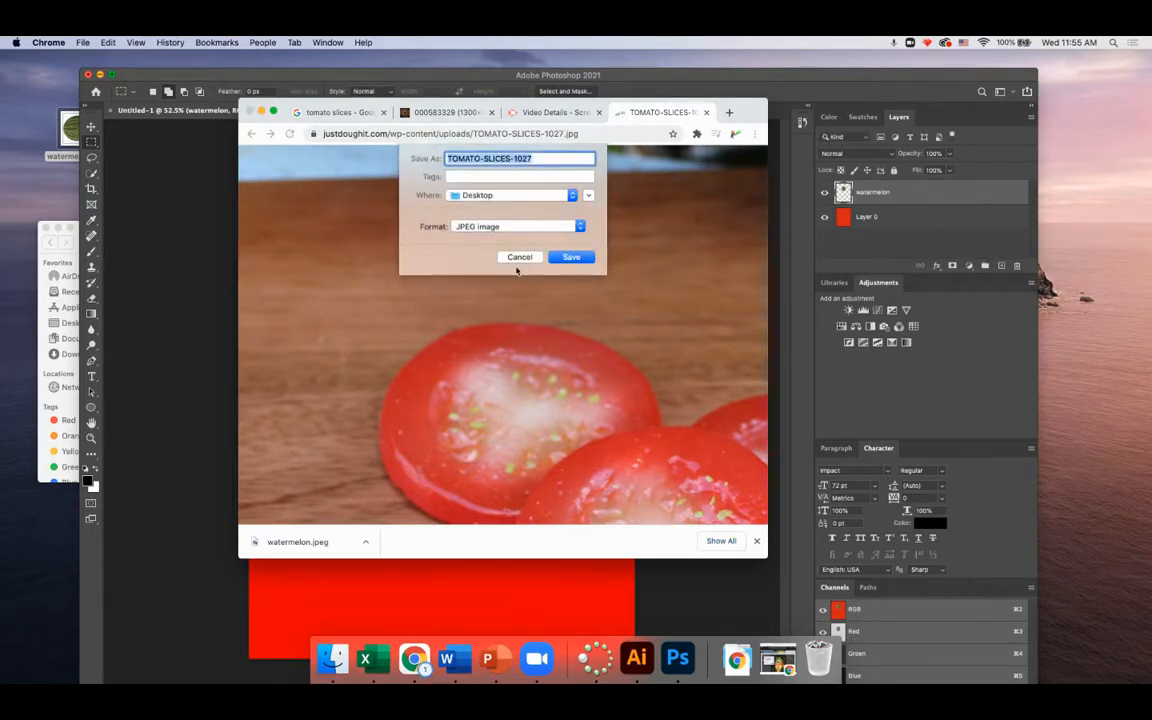
pyautogui.press('Return')
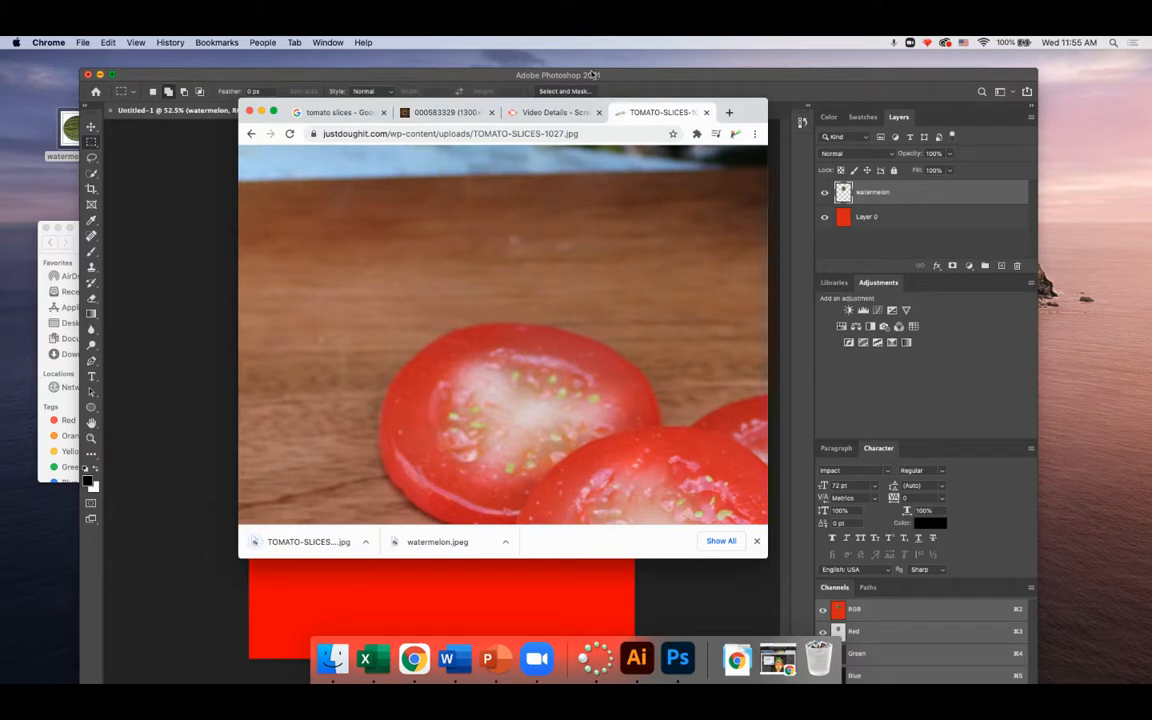
# Place the downloaded TOMATO-SLICES-1027 image into the red Photoshop document and commit the placement
pyautogui.moveTo(598, 104); pyautogui.dragTo(959, 87)
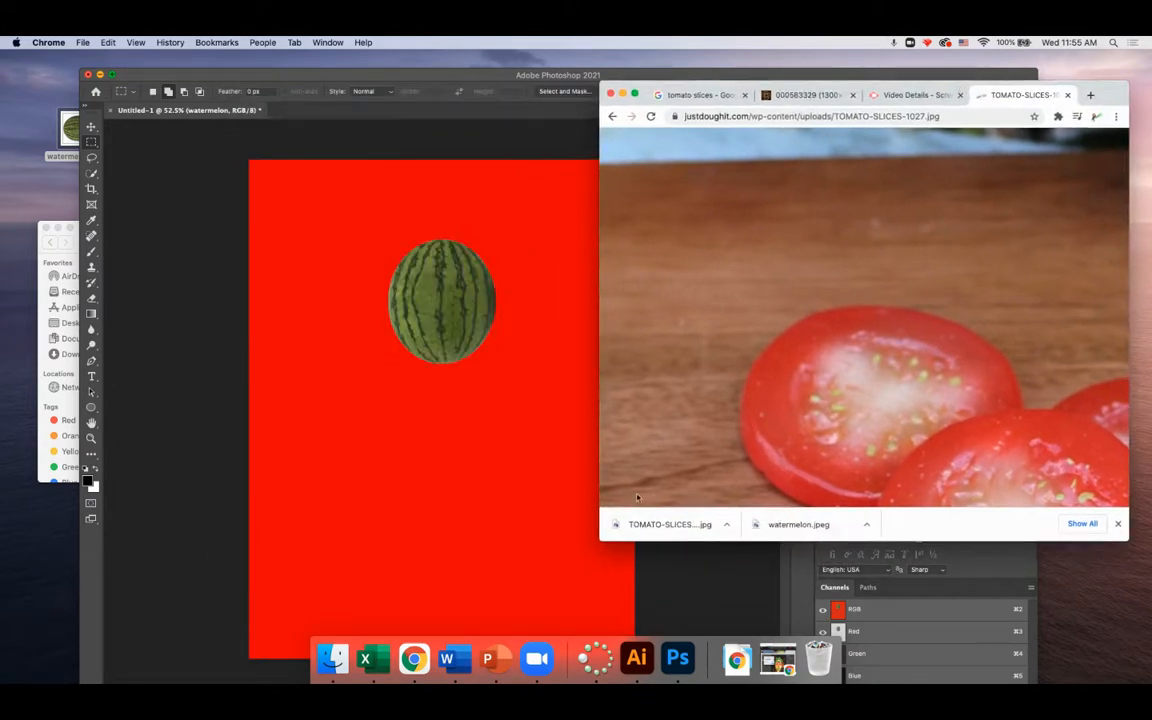
pyautogui.moveTo(676, 527); pyautogui.dragTo(376, 422)
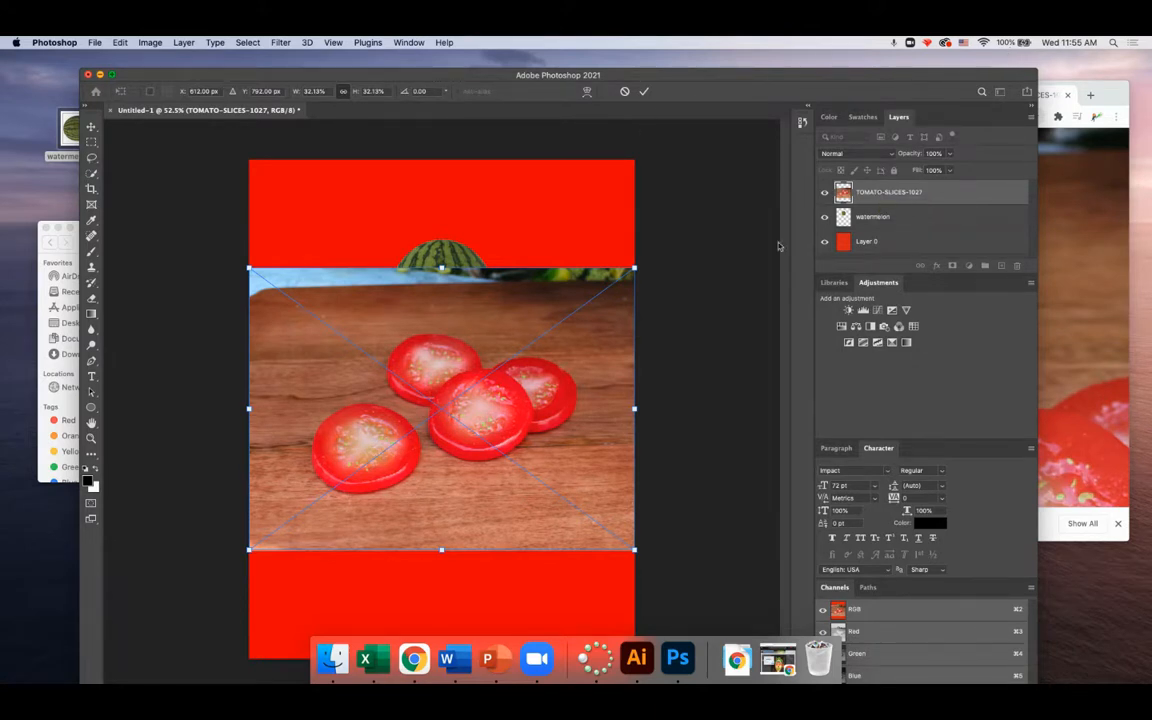
pyautogui.click(91, 141)
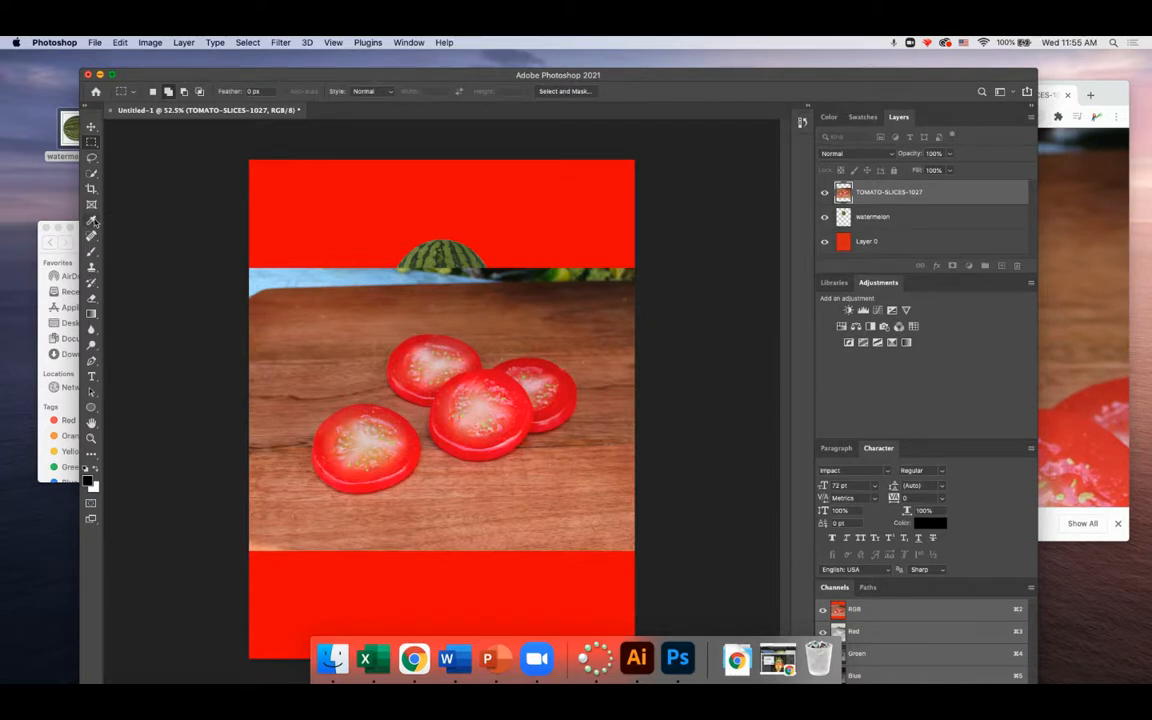
# Try selecting the wood background below the tomato slices with the Magic Wand, and clear the selection
pyautogui.moveTo(91, 173); pyautogui.dragTo(127, 191)
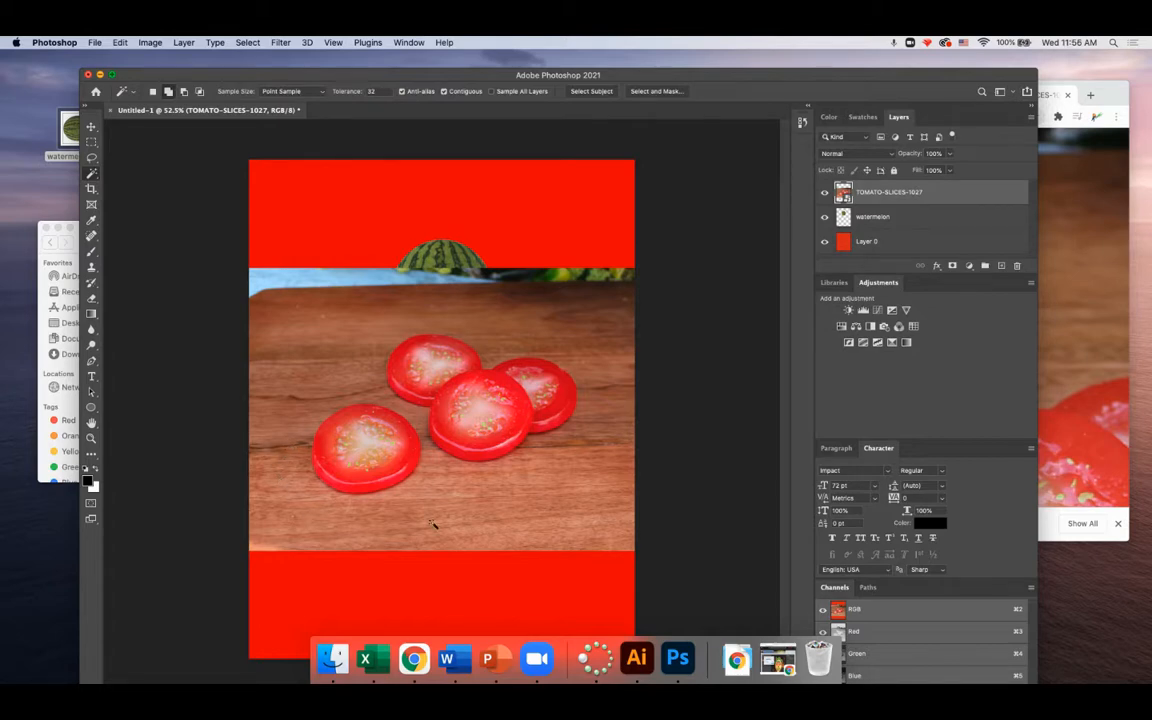
pyautogui.click(453, 497)
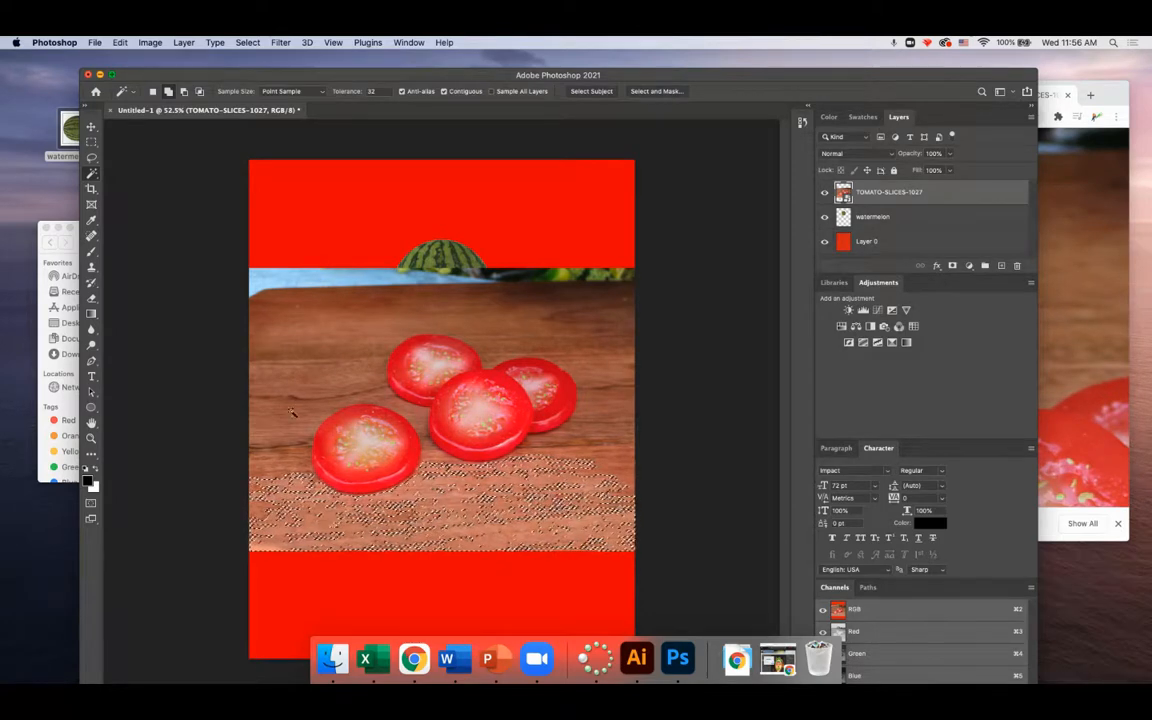
pyautogui.press('super+d')
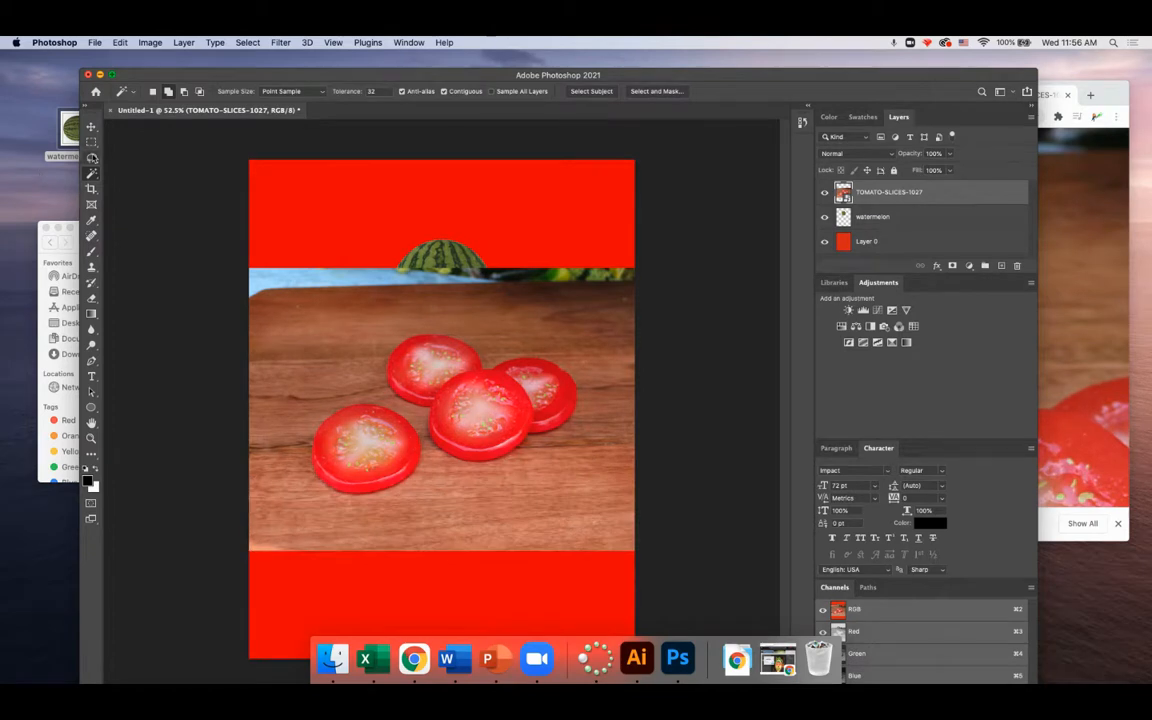
# Select the separate front-left tomato slice with the Quick Selection tool and rasterize the TOMATO-SLICES-1027 layer
pyautogui.click(91, 174)
pyautogui.click(118, 166)
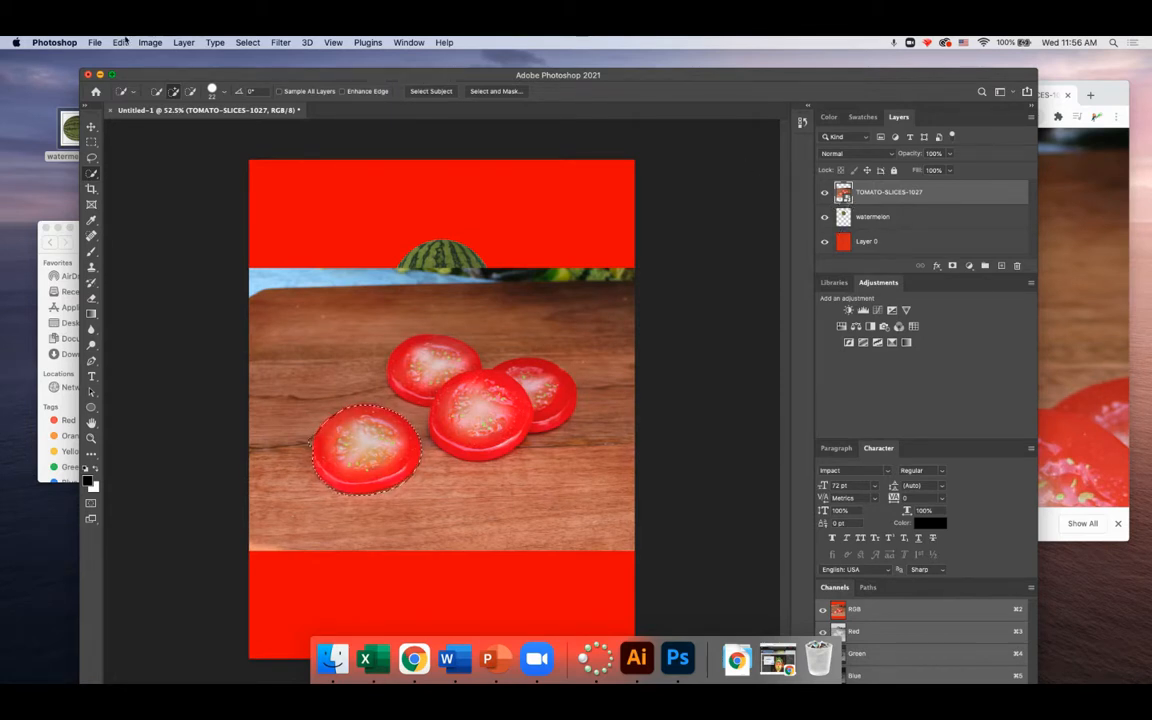
pyautogui.click(215, 42)
pyautogui.moveTo(176, 42)
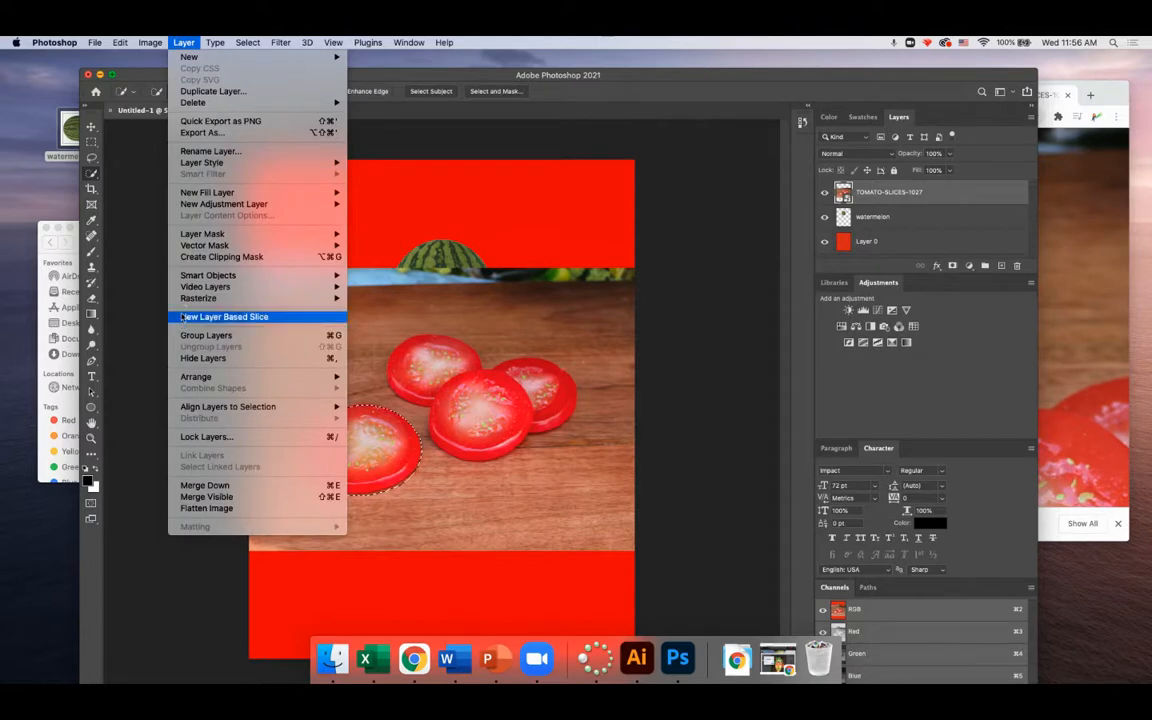
pyautogui.moveTo(190, 300)
pyautogui.click(398, 343)
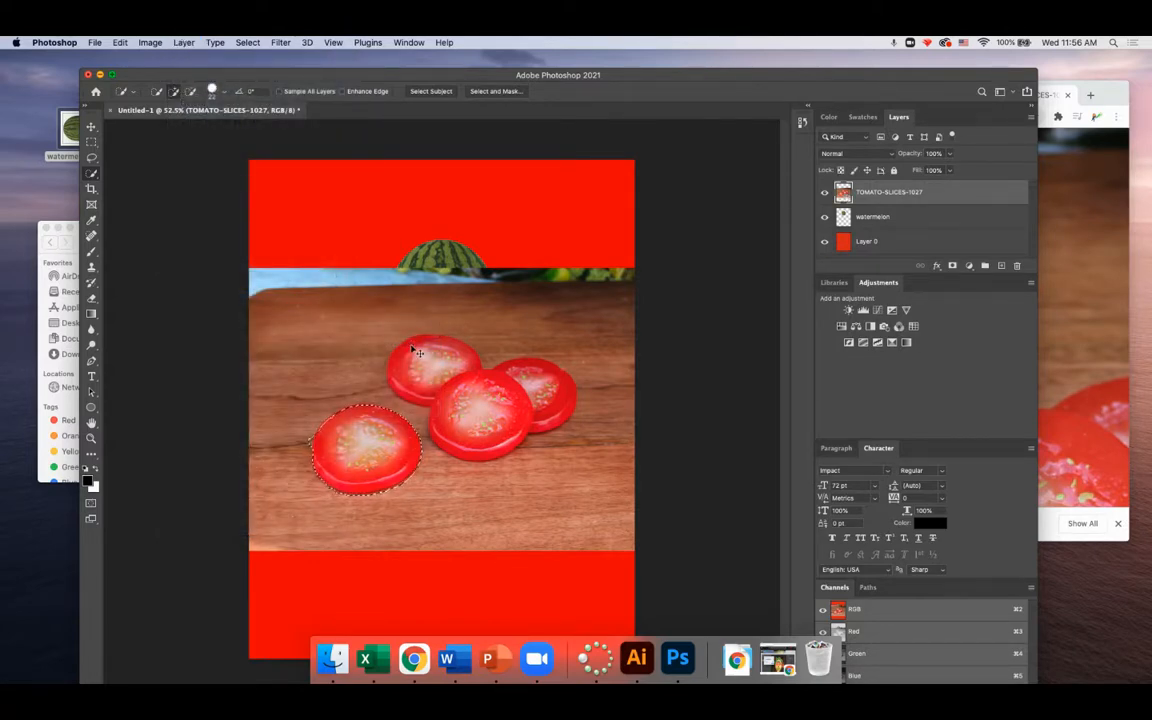
# Cut the selected tomato slice out of the photo and paste it onto a new layer
pyautogui.press('BackSpace')
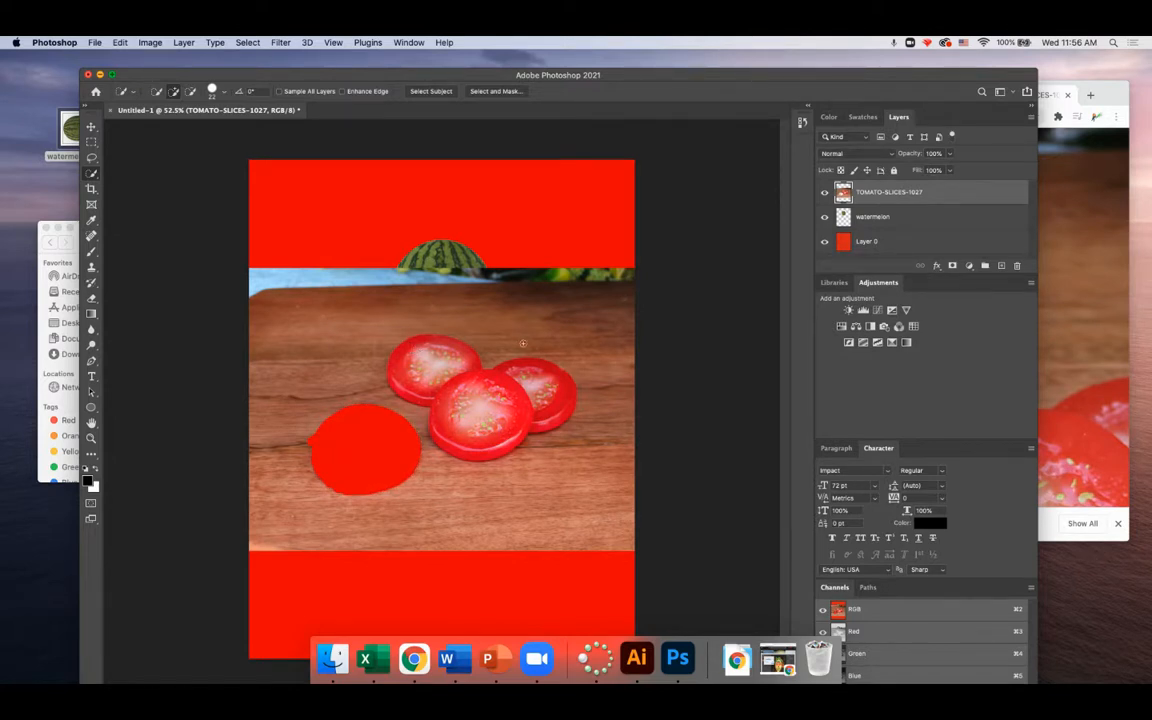
pyautogui.press('super+s')
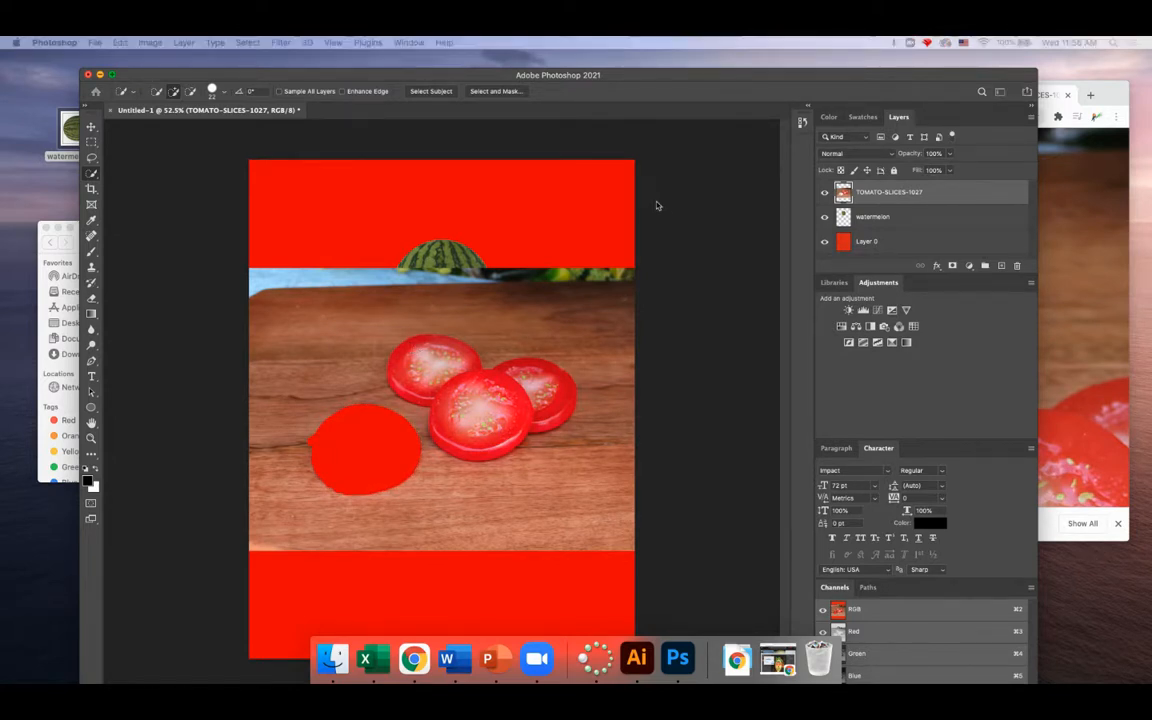
pyautogui.press('Return')
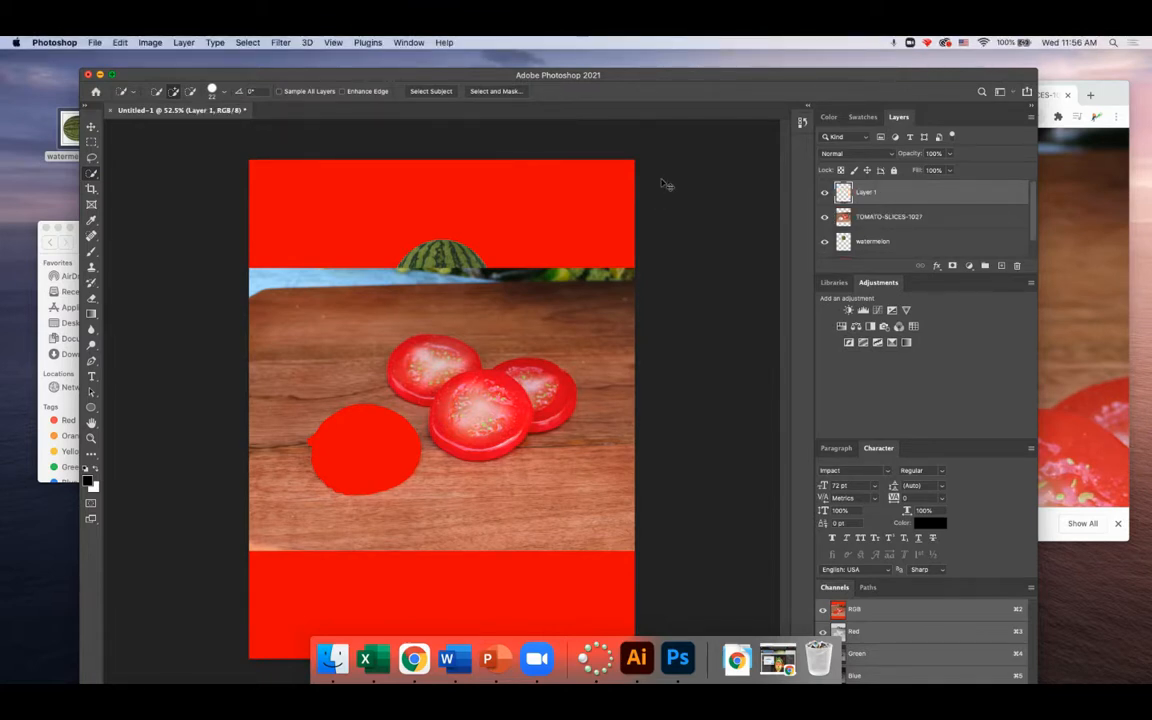
pyautogui.press('super+v')
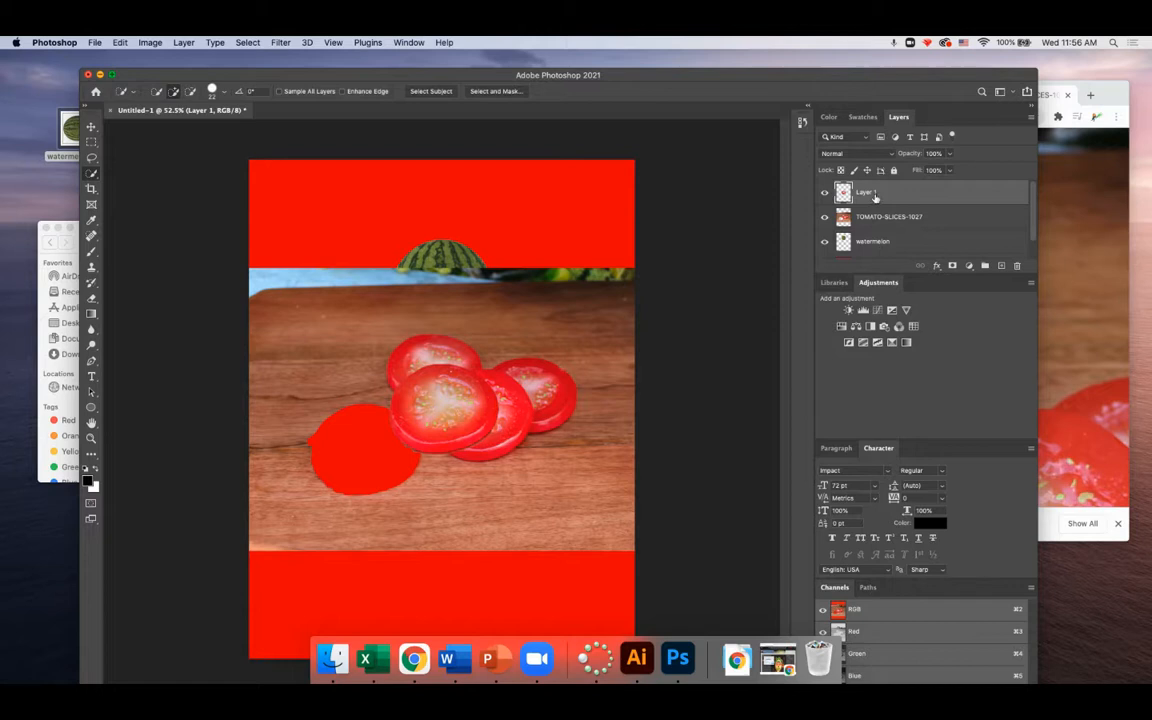
# Delete the leftover TOMATO-SLICES-1027 photo layer
pyautogui.click(864, 225)
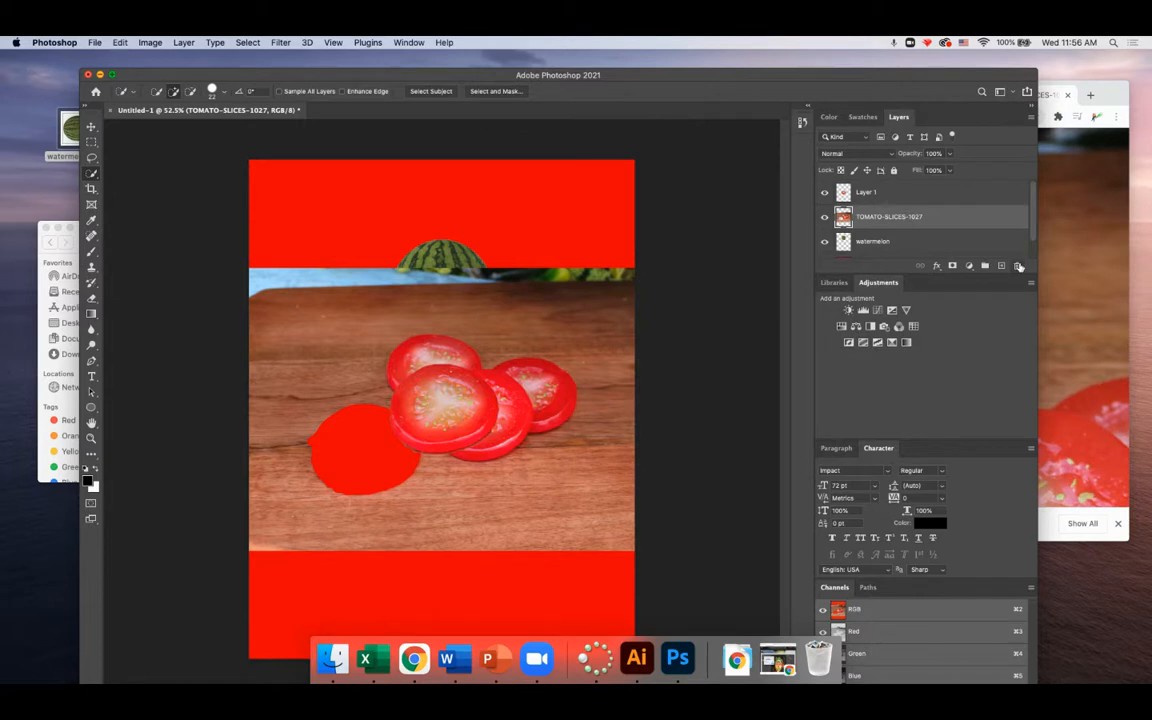
pyautogui.click(1019, 267)
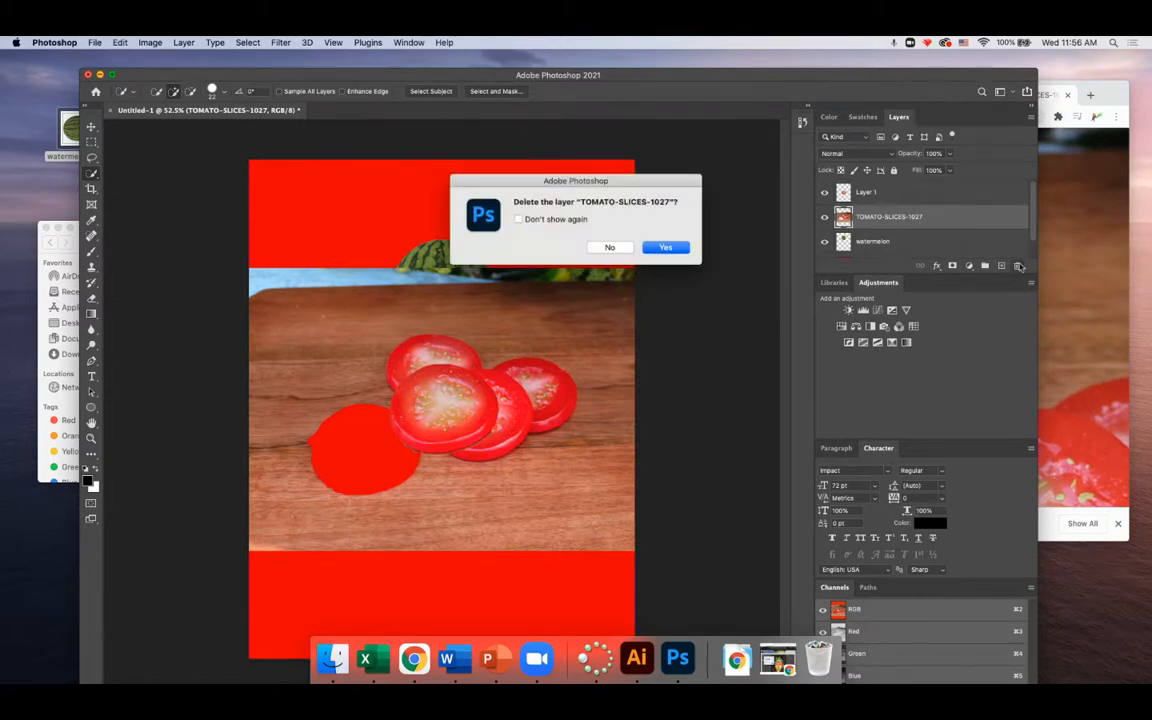
pyautogui.click(664, 247)
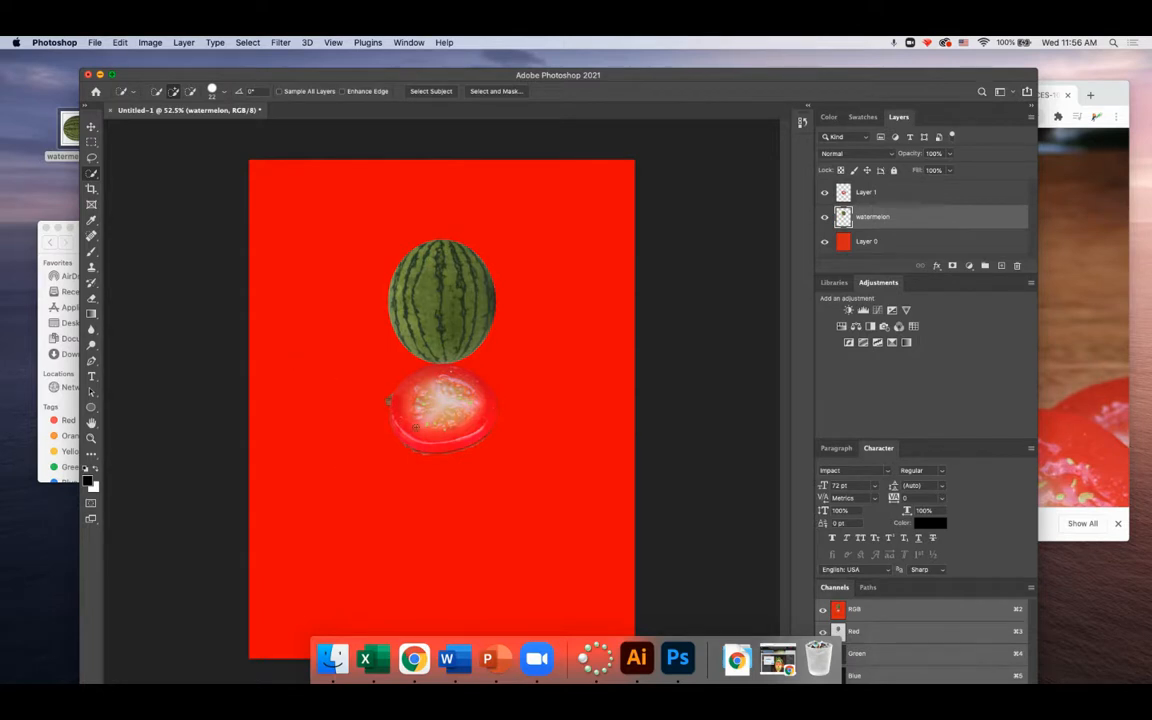
# On Layer 1, remove the leftover piece of wood at the tomato slice's left edge with the Quick Selection tool and deselect
pyautogui.scroll(5, 415, 428)
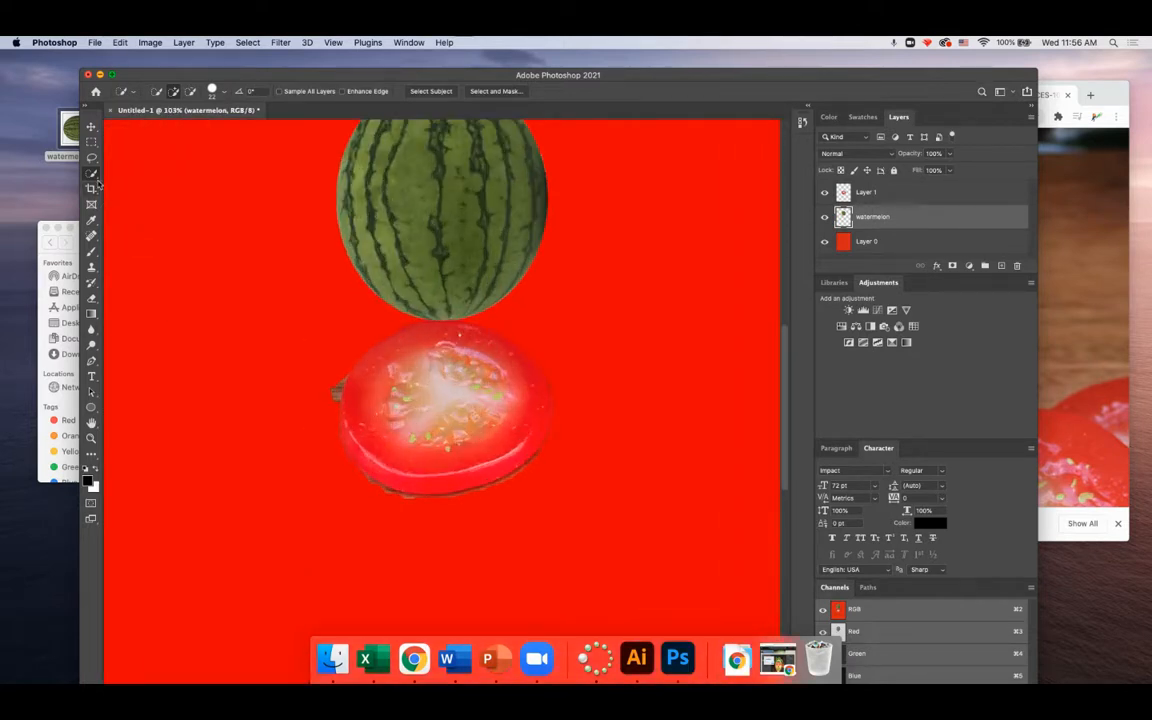
pyautogui.moveTo(334, 397); pyautogui.dragTo(341, 366)
pyautogui.press('super+d')
pyautogui.click(866, 193)
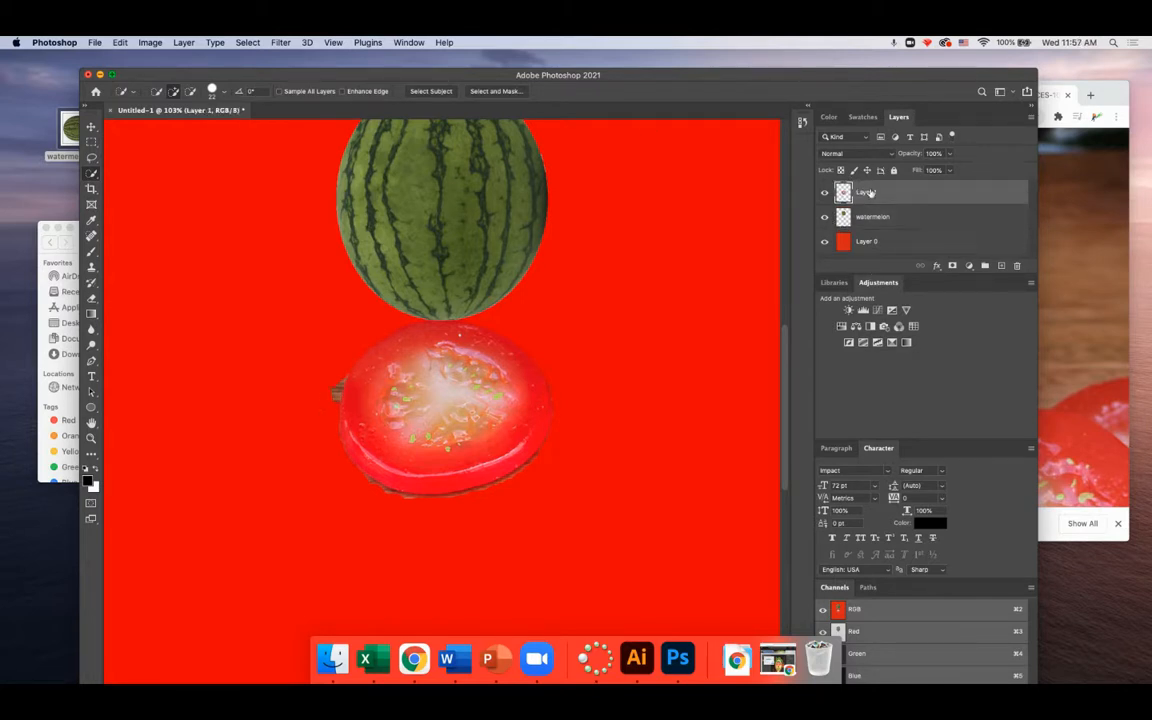
pyautogui.moveTo(337, 360); pyautogui.dragTo(333, 381)
pyautogui.moveTo(342, 470)
pyautogui.mouseDown()
pyautogui.moveTo(404, 512)
pyautogui.moveTo(481, 513)
pyautogui.mouseUp()
pyautogui.press('super+d')
pyautogui.rightClick(91, 173)
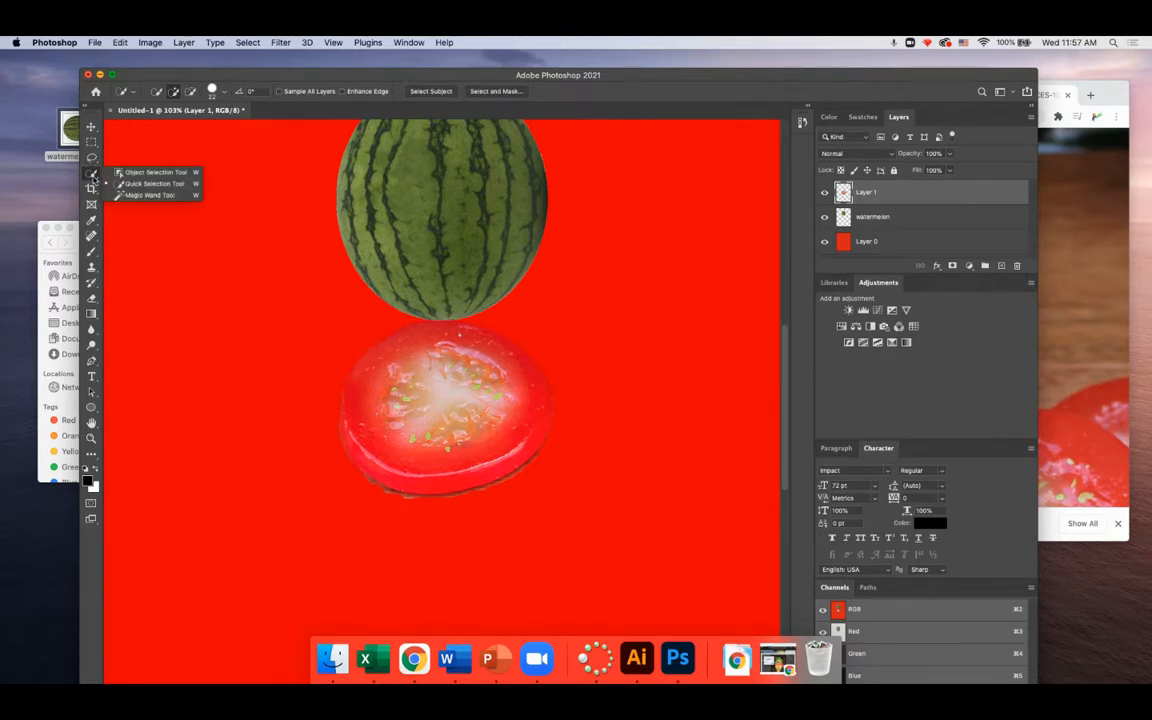
pyautogui.click(126, 195)
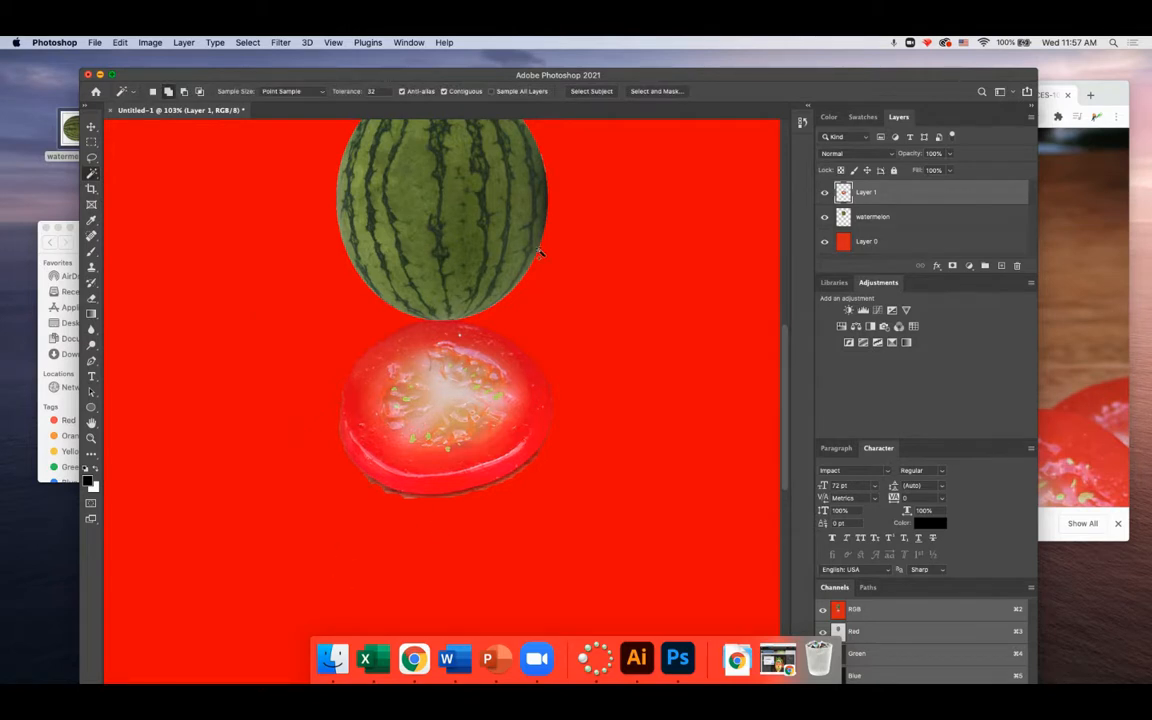
pyautogui.click(283, 93)
pyautogui.click(313, 92)
pyautogui.click(91, 157)
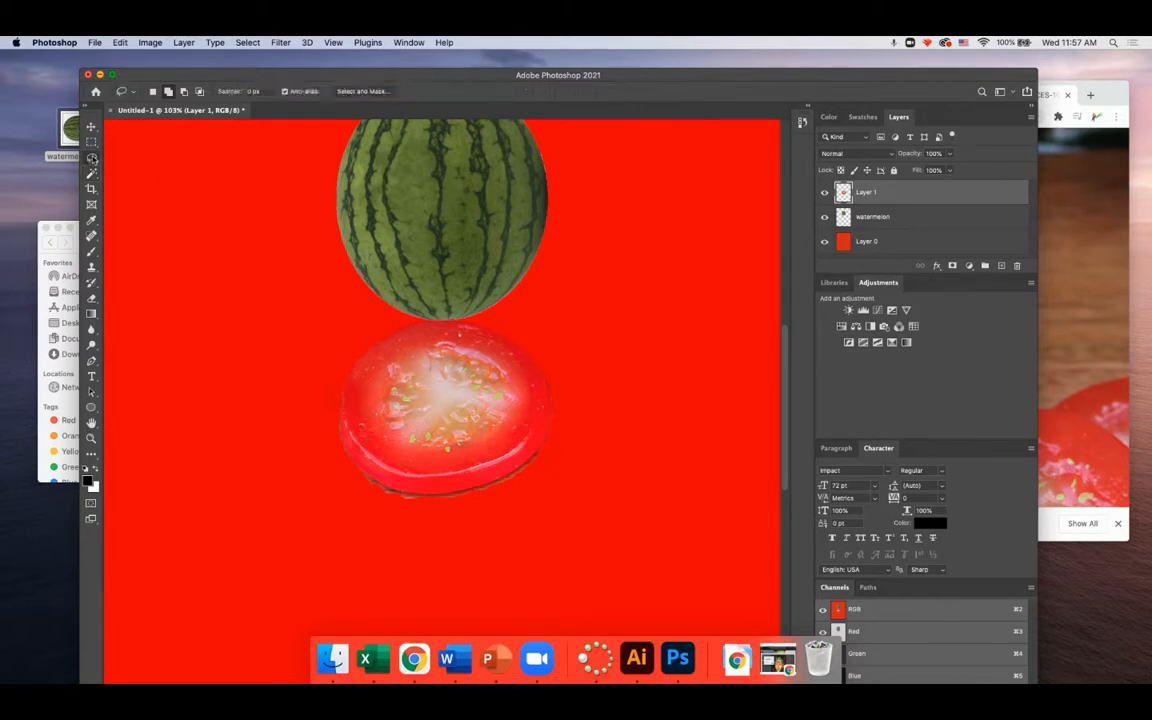
pyautogui.moveTo(352, 470)
pyautogui.mouseDown()
pyautogui.moveTo(425, 504)
pyautogui.moveTo(355, 502)
pyautogui.moveTo(340, 456)
pyautogui.mouseUp()
pyautogui.press('super+z')
pyautogui.click(92, 160)
# Select the brown wood sliver along the tomato slice's lower-right edge with the Quick Selection tool and remove it from Layer 1
pyautogui.click(92, 174)
pyautogui.click(92, 174)
pyautogui.click(132, 184)
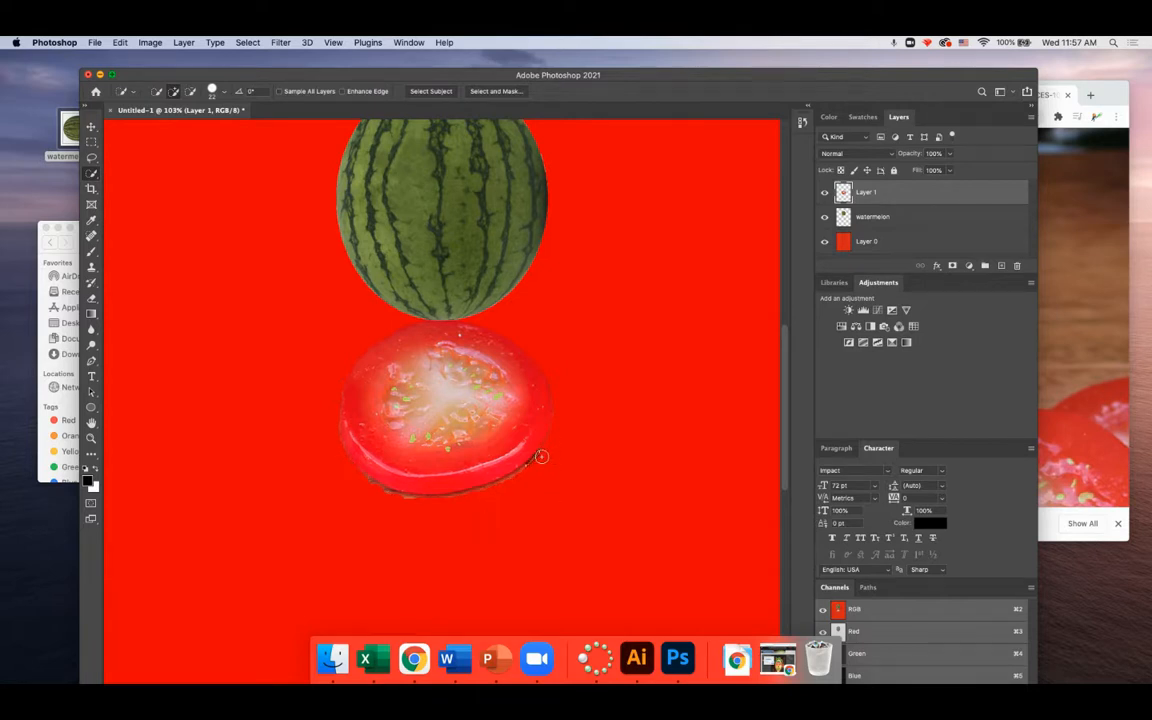
pyautogui.moveTo(540, 457); pyautogui.dragTo(508, 479)
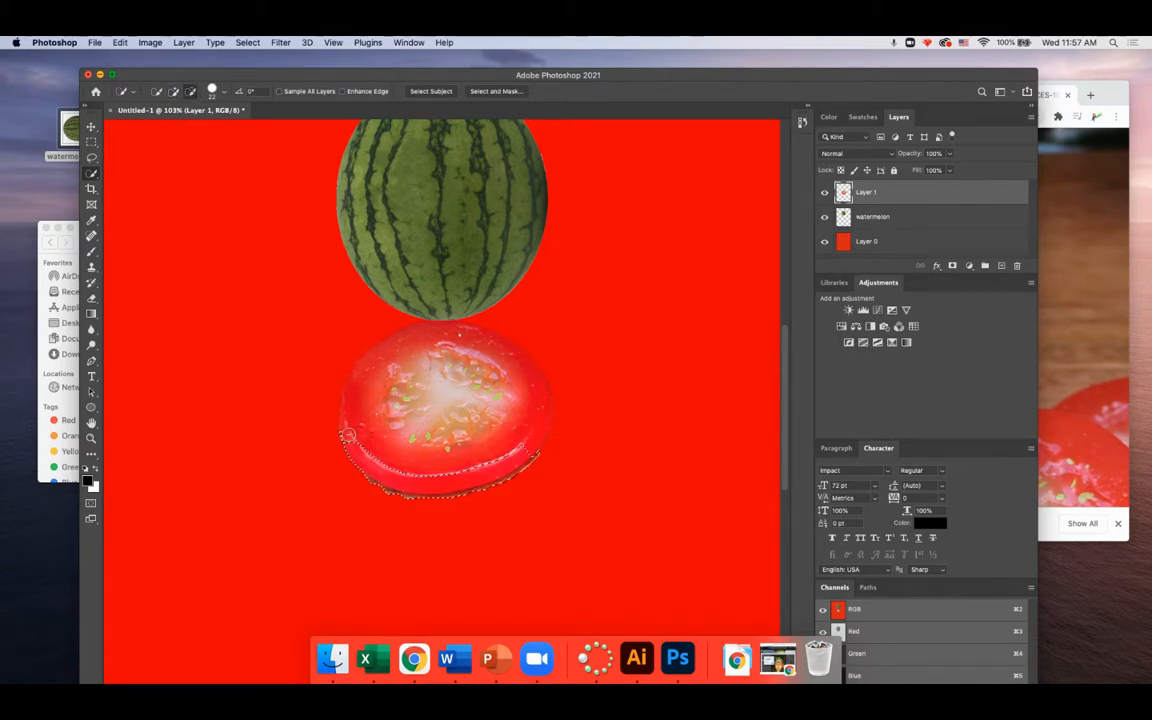
pyautogui.moveTo(435, 480)
pyautogui.mouseDown()
pyautogui.moveTo(490, 475)
pyautogui.moveTo(457, 480)
pyautogui.moveTo(522, 456)
pyautogui.mouseUp()
pyautogui.scroll(6, 528, 449)
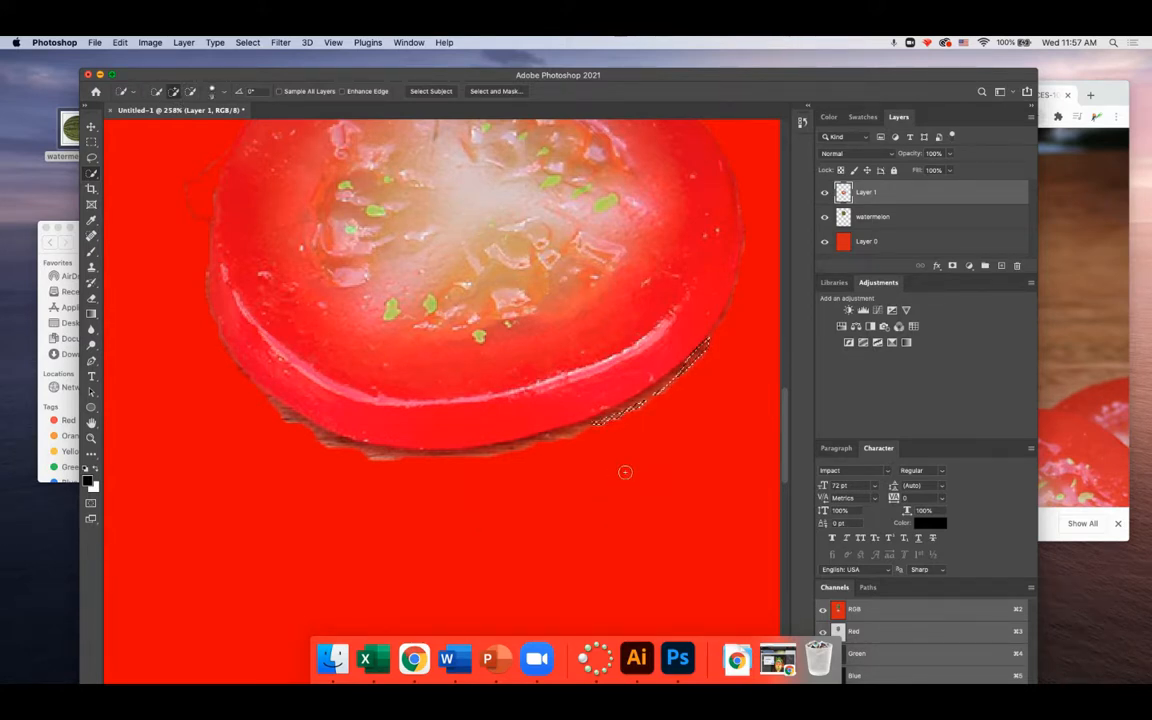
pyautogui.click(588, 427)
pyautogui.press('super+z')
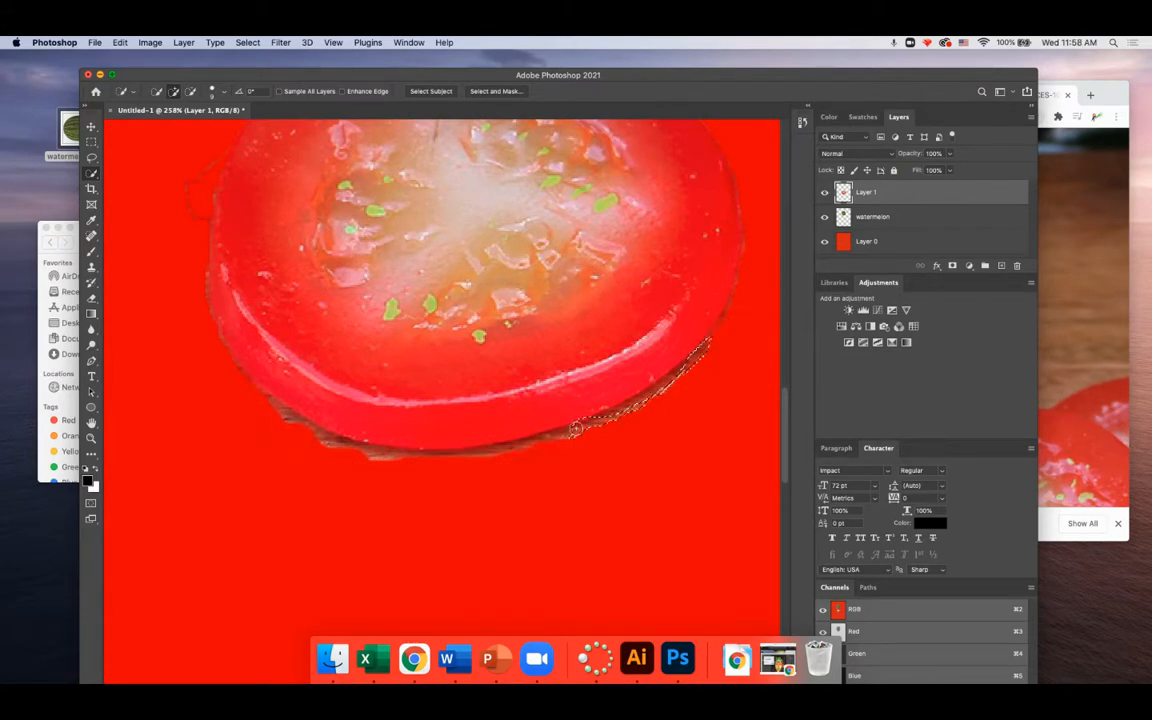
pyautogui.click(571, 430)
pyautogui.moveTo(586, 424); pyautogui.dragTo(630, 409)
pyautogui.press('super+d')
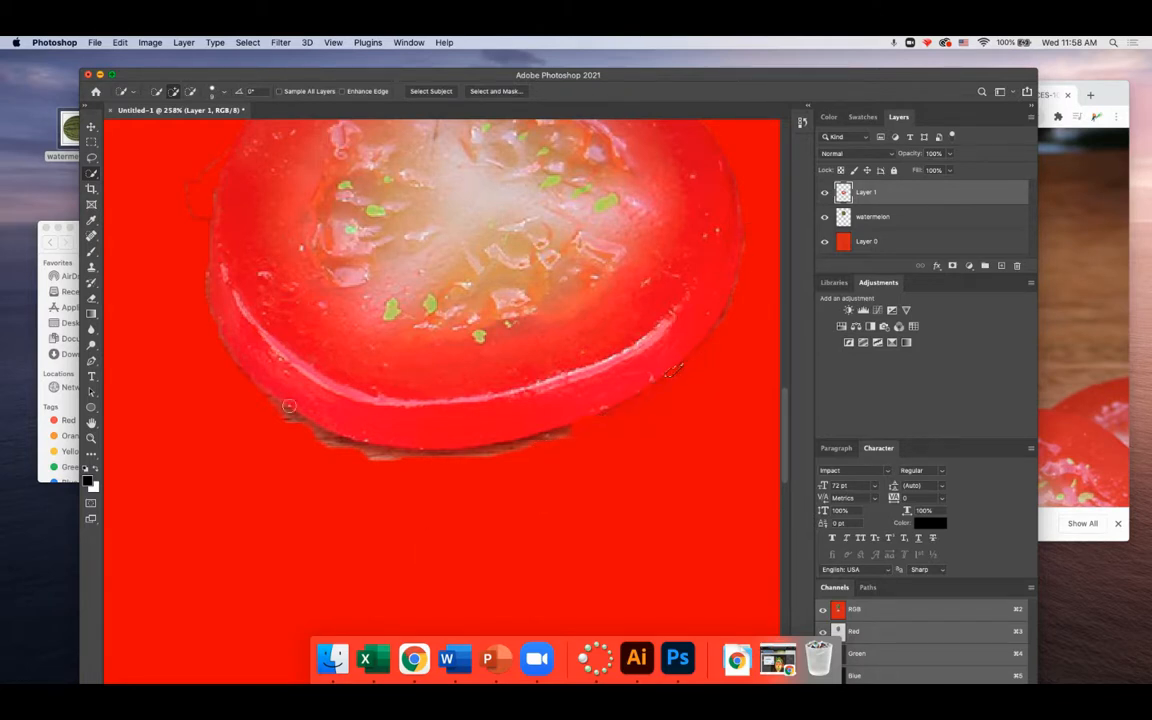
# Cut out the wood sliver along the tomato slice's lower-left edge using a Quick Selection and deselect
pyautogui.moveTo(274, 414)
pyautogui.mouseDown()
pyautogui.moveTo(339, 453)
pyautogui.moveTo(357, 449)
pyautogui.moveTo(327, 436)
pyautogui.moveTo(369, 465)
pyautogui.moveTo(409, 465)
pyautogui.mouseUp()
pyautogui.press('super+x')
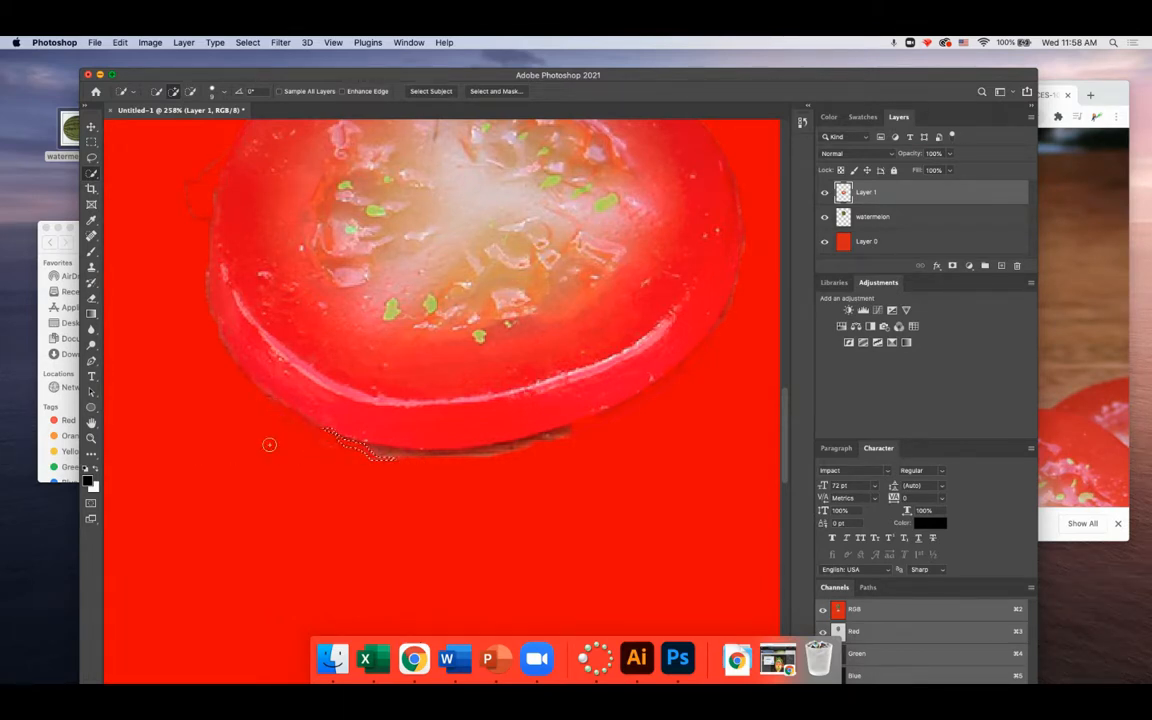
pyautogui.click(91, 142)
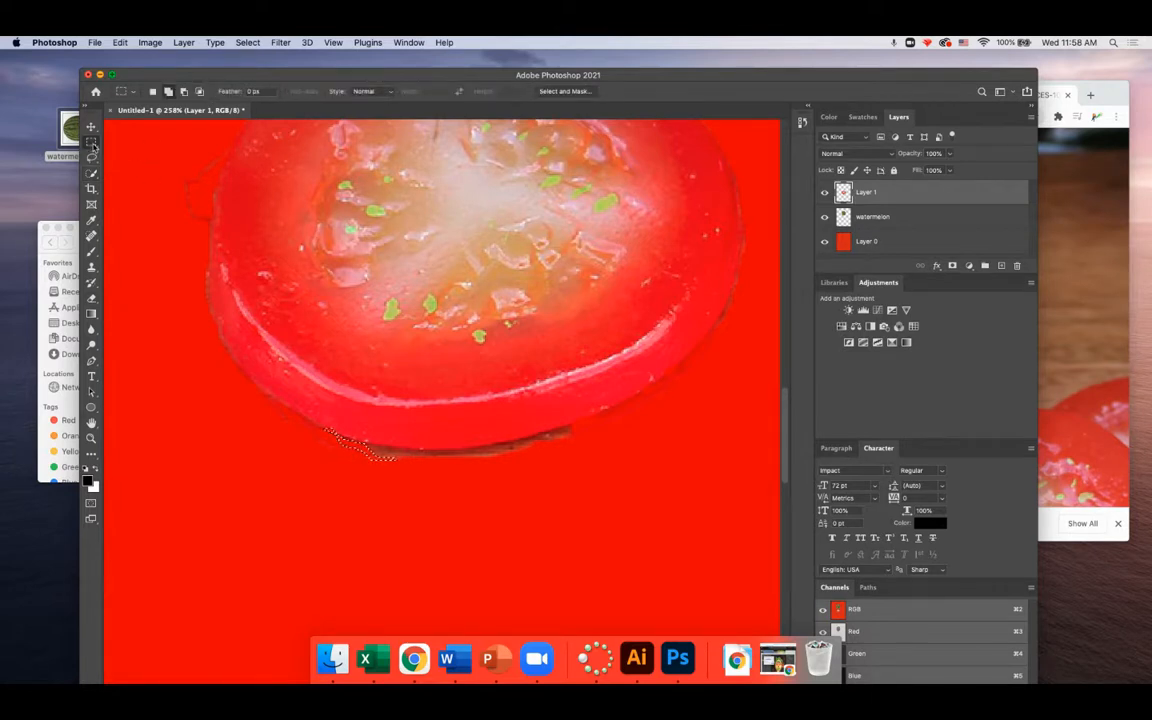
pyautogui.press('super+d')
# Erase the remaining wood beneath the tomato slice's bottom edge using the Eraser with a Soft Round brush of reduced size
pyautogui.click(92, 300)
pyautogui.click(164, 91)
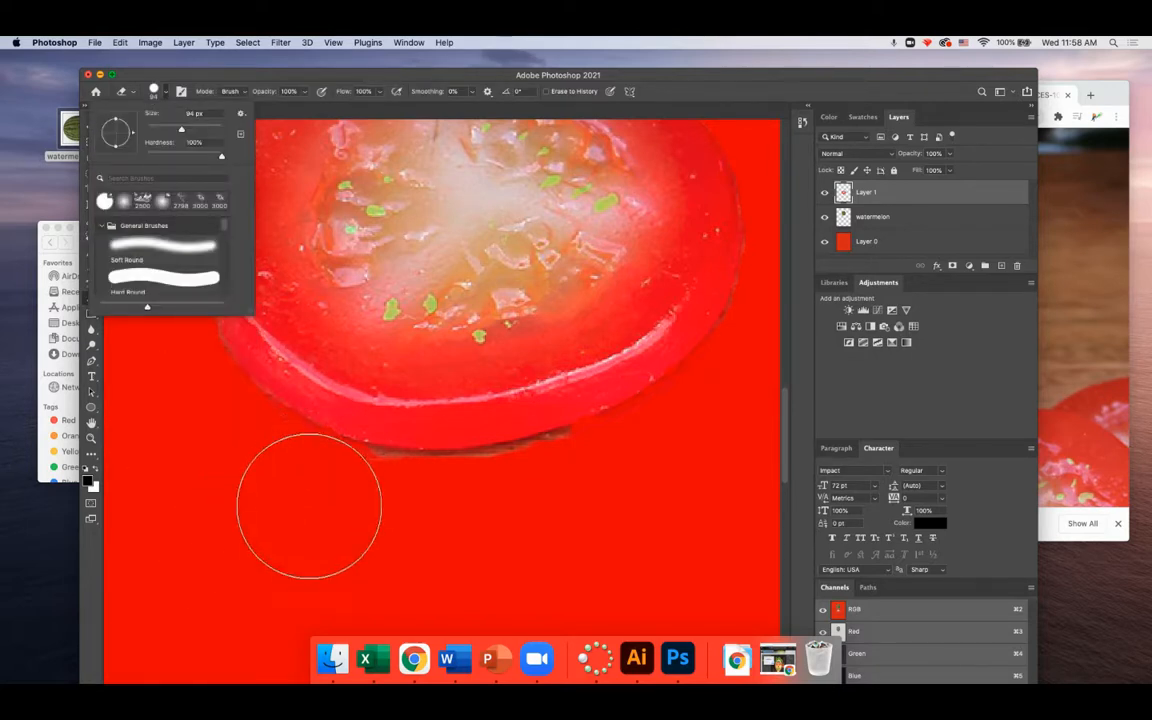
pyautogui.click(311, 478)
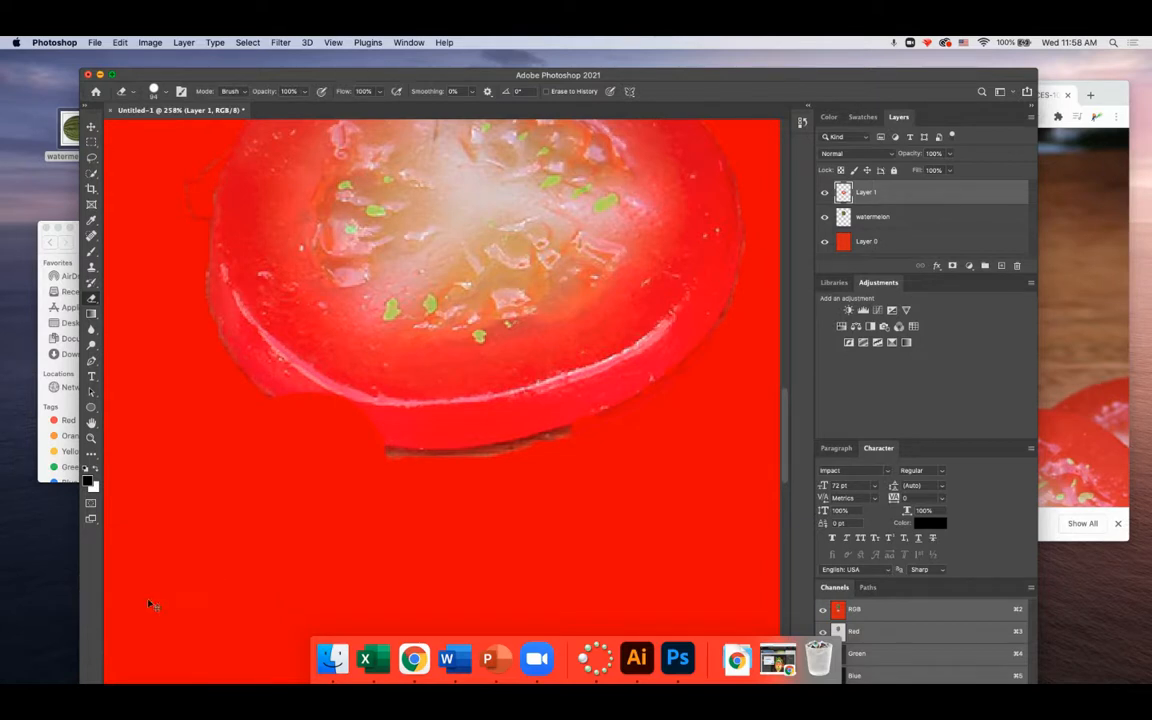
pyautogui.click(165, 91)
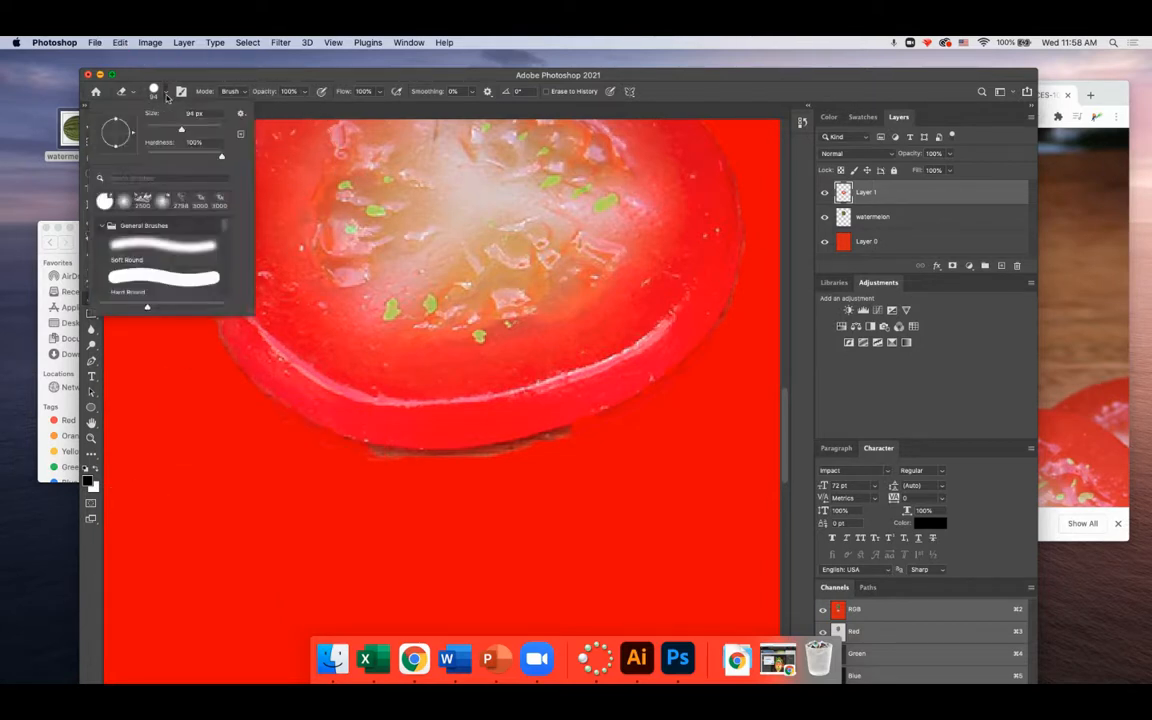
pyautogui.click(163, 245)
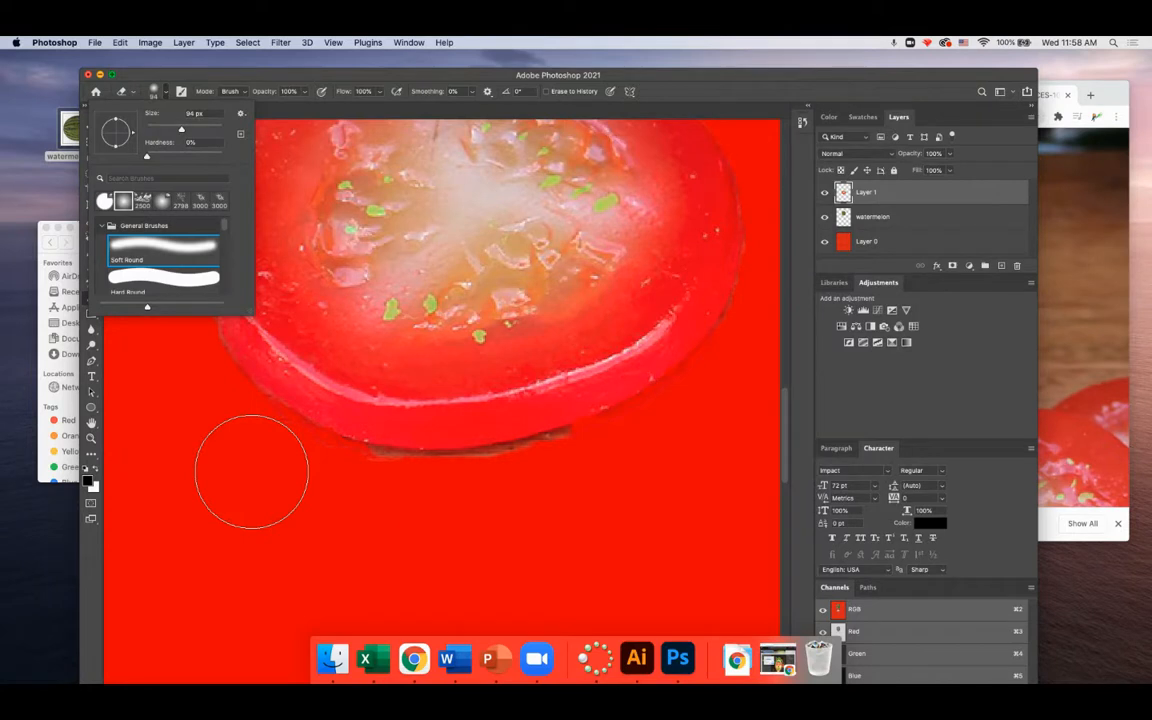
pyautogui.click(169, 128)
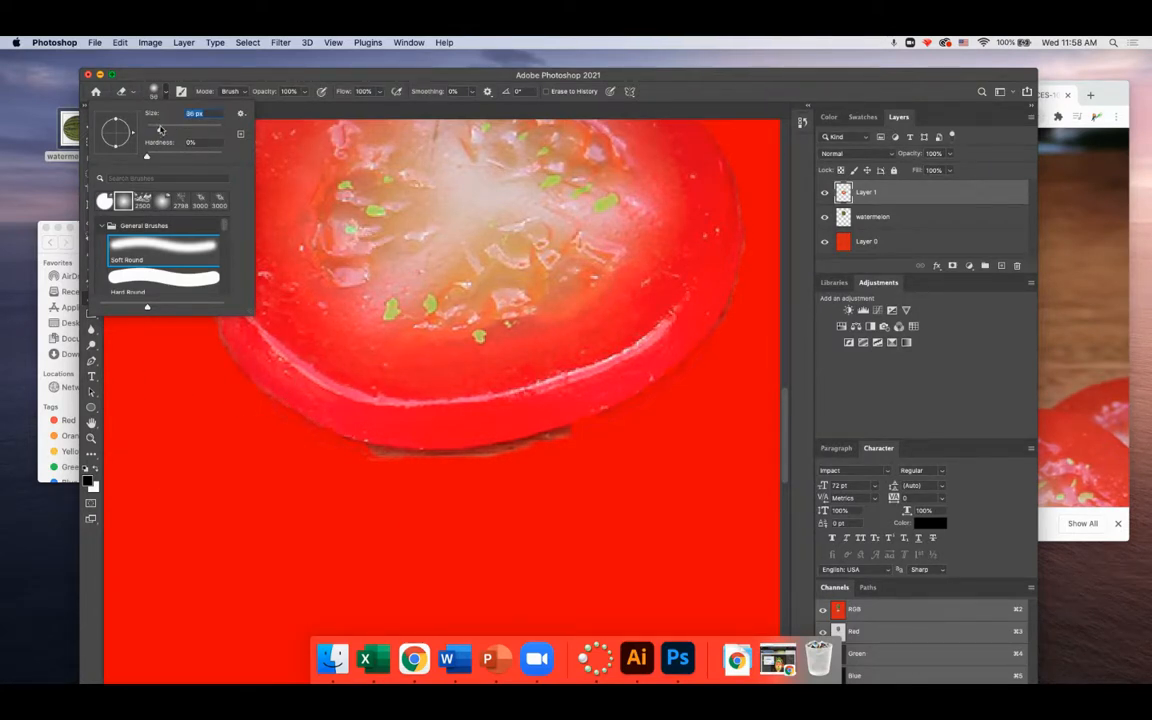
pyautogui.click(339, 455)
pyautogui.moveTo(339, 455)
pyautogui.mouseDown()
pyautogui.moveTo(409, 469)
pyautogui.moveTo(346, 467)
pyautogui.moveTo(429, 488)
pyautogui.moveTo(570, 481)
pyautogui.moveTo(592, 441)
pyautogui.moveTo(502, 469)
pyautogui.moveTo(411, 469)
pyautogui.moveTo(555, 455)
pyautogui.moveTo(502, 472)
pyautogui.moveTo(481, 472)
pyautogui.moveTo(585, 452)
pyautogui.moveTo(632, 425)
pyautogui.moveTo(529, 457)
pyautogui.moveTo(677, 396)
pyautogui.moveTo(729, 359)
pyautogui.moveTo(755, 309)
pyautogui.moveTo(597, 445)
pyautogui.mouseUp()
# Clean up the dark fringe along the left and right edges of the tomato slice with the soft Eraser
pyautogui.scroll(5, 545, 424)
pyautogui.moveTo(265, 278)
pyautogui.mouseDown()
pyautogui.moveTo(206, 275)
pyautogui.moveTo(190, 244)
pyautogui.moveTo(172, 458)
pyautogui.moveTo(175, 357)
pyautogui.moveTo(239, 532)
pyautogui.moveTo(300, 579)
pyautogui.moveTo(303, 555)
pyautogui.moveTo(216, 478)
pyautogui.moveTo(188, 396)
pyautogui.mouseUp()
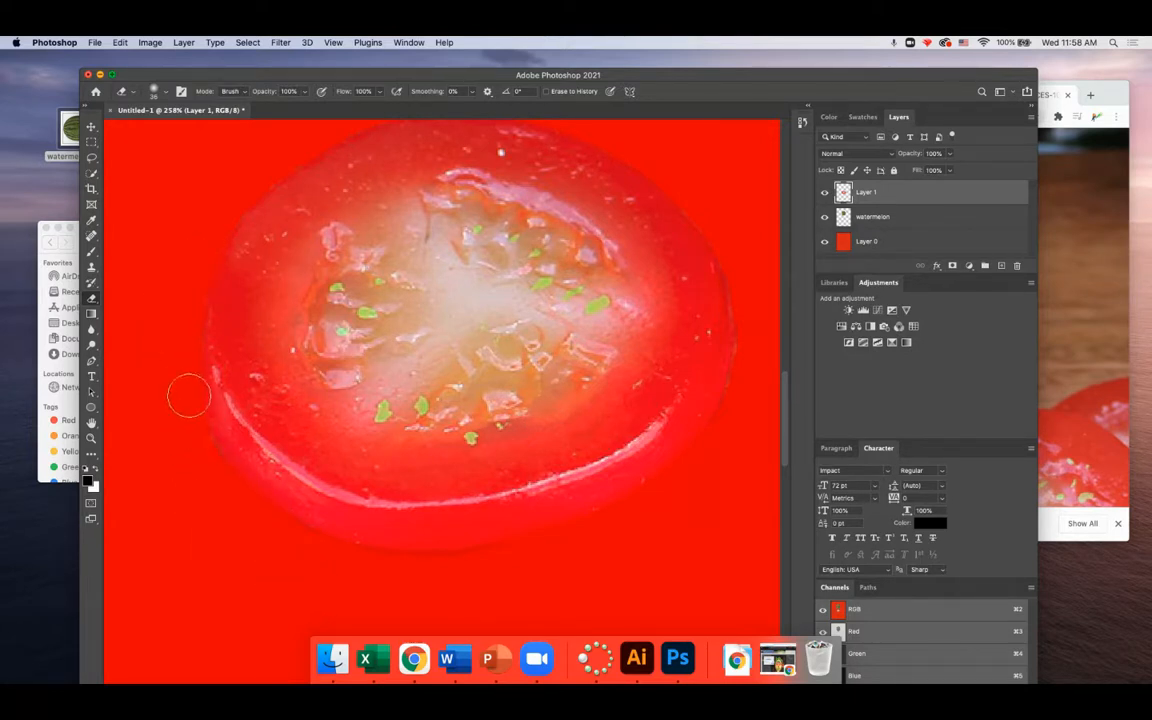
pyautogui.moveTo(725, 349)
pyautogui.mouseDown()
pyautogui.moveTo(787, 257)
pyautogui.moveTo(723, 237)
pyautogui.moveTo(744, 274)
pyautogui.moveTo(756, 419)
pyautogui.moveTo(730, 464)
pyautogui.moveTo(745, 361)
pyautogui.moveTo(736, 260)
pyautogui.mouseUp()
# Scale the tomato slice to about 31%, rotate it about -89° and place it on the watermelon's upper left as an eye
pyautogui.scroll(-10, 506, 342)
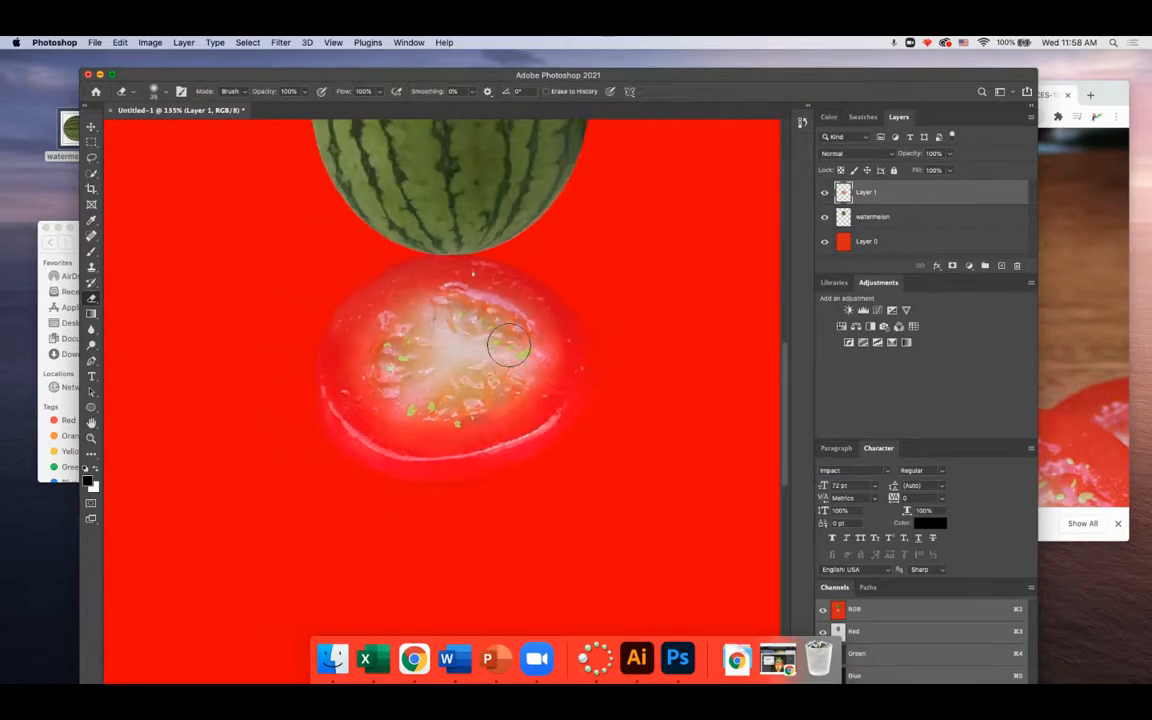
pyautogui.scroll(-3, 508, 345)
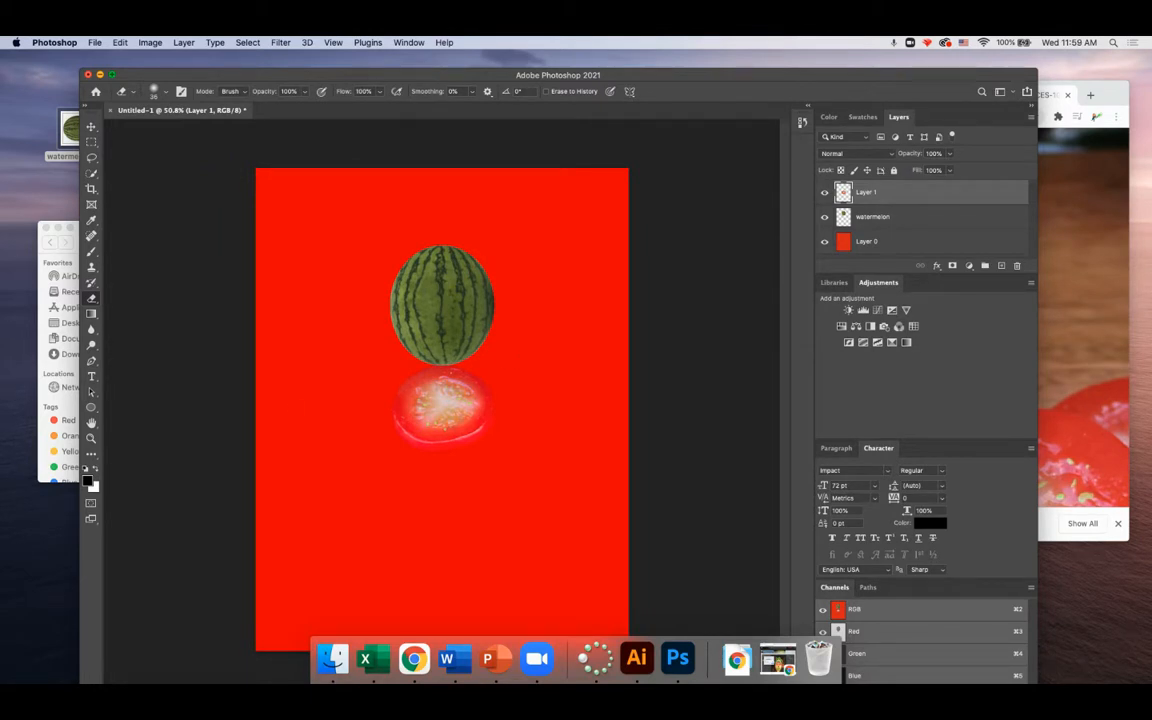
pyautogui.press('super+t')
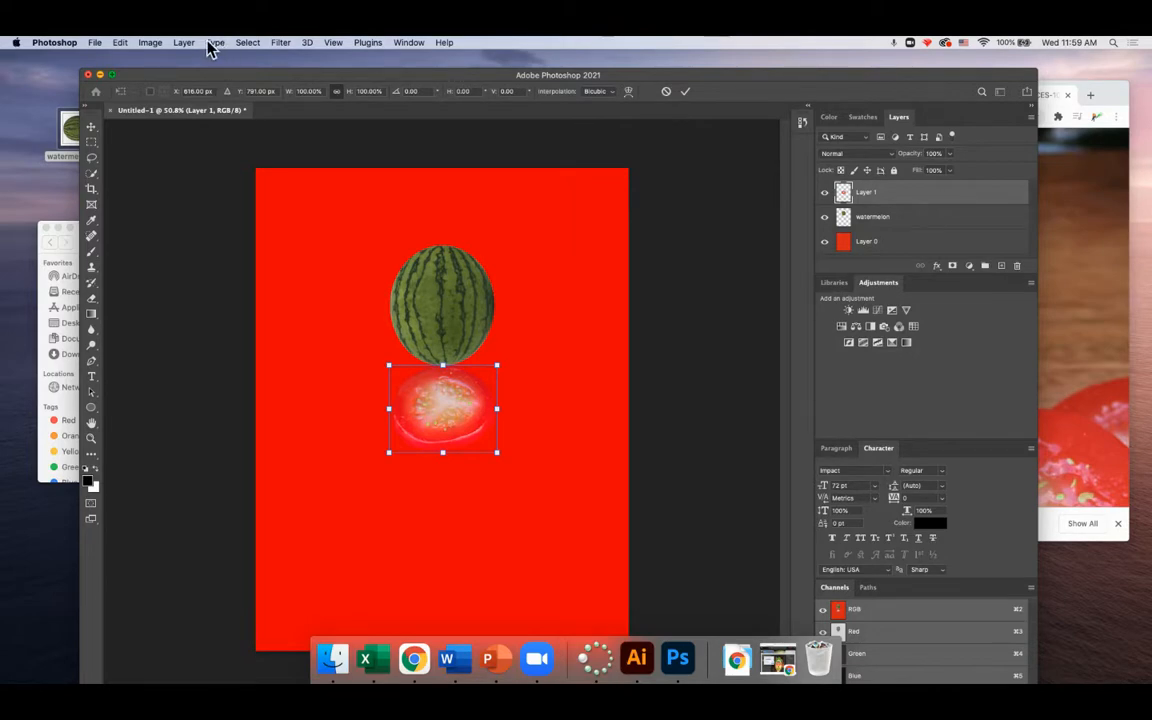
pyautogui.click(117, 42)
pyautogui.click(124, 43)
pyautogui.moveTo(493, 364); pyautogui.dragTo(378, 387)
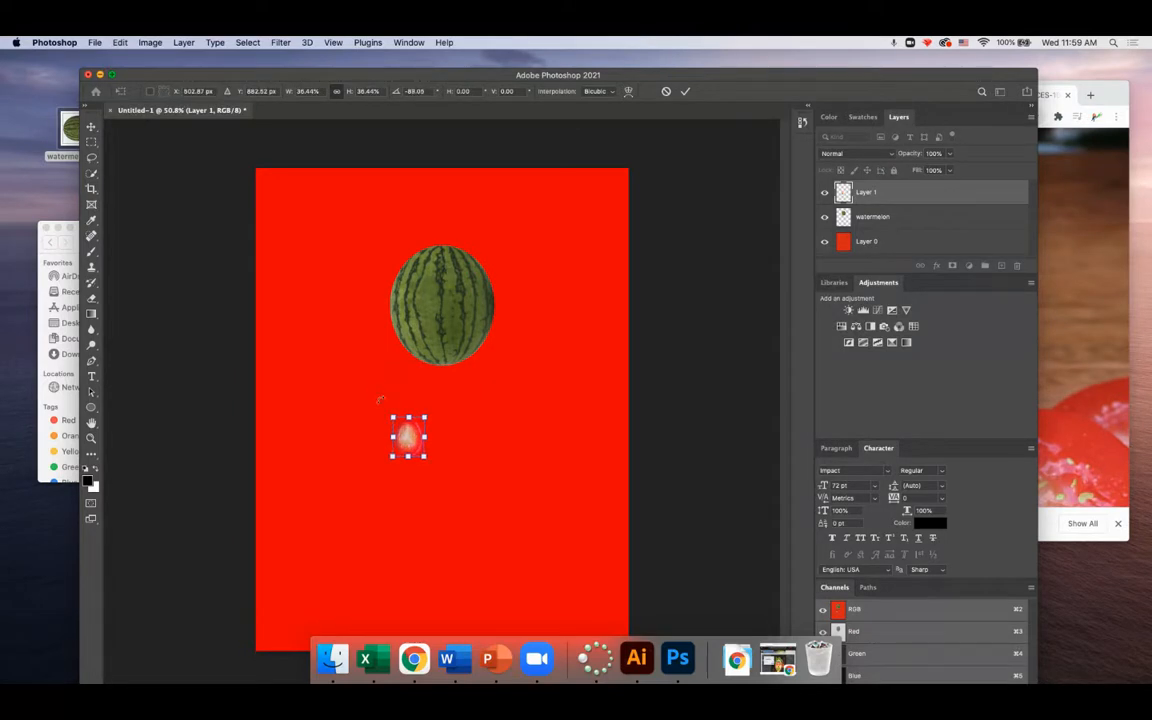
pyautogui.moveTo(410, 447); pyautogui.dragTo(426, 299)
pyautogui.press('Return')
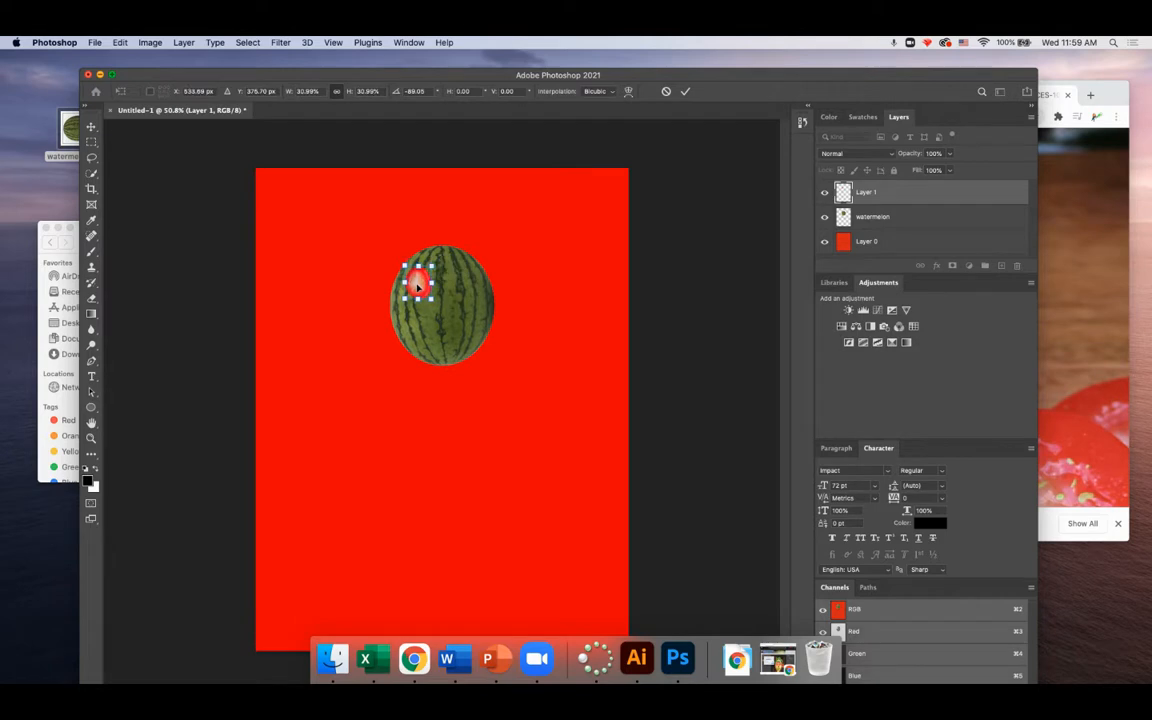
# Paste a copy of the tomato eye onto a new layer and move it to the watermelon's upper right as the second eye
pyautogui.press('e')
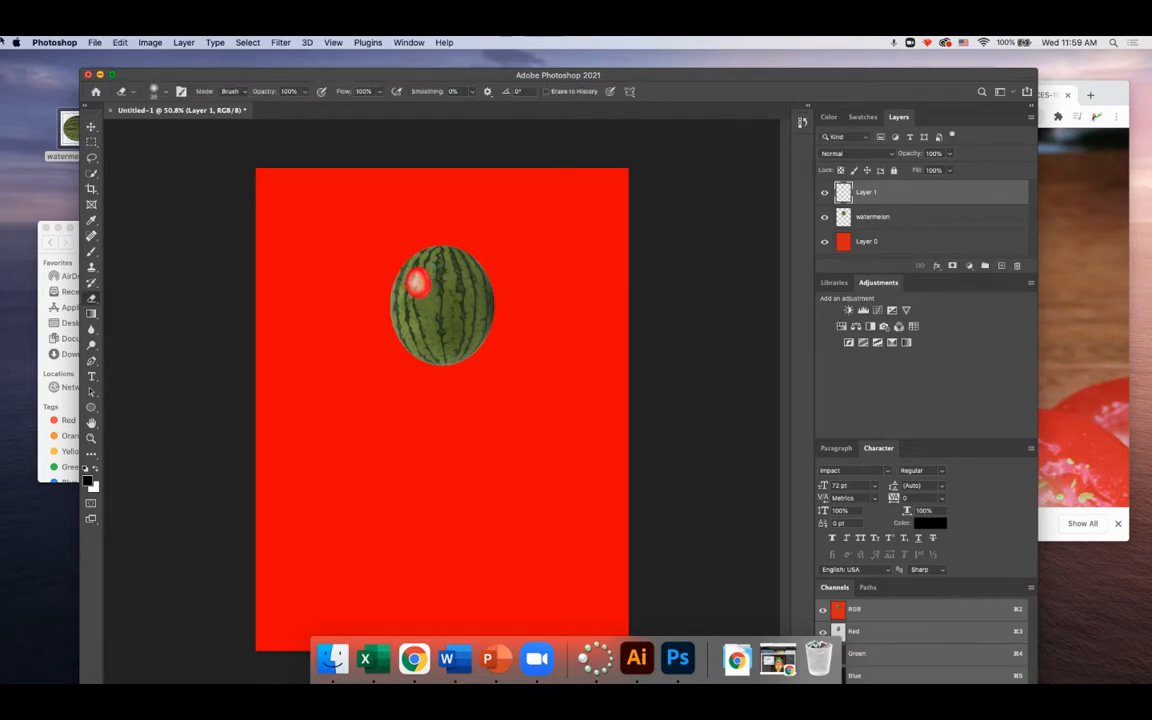
pyautogui.press('super+v')
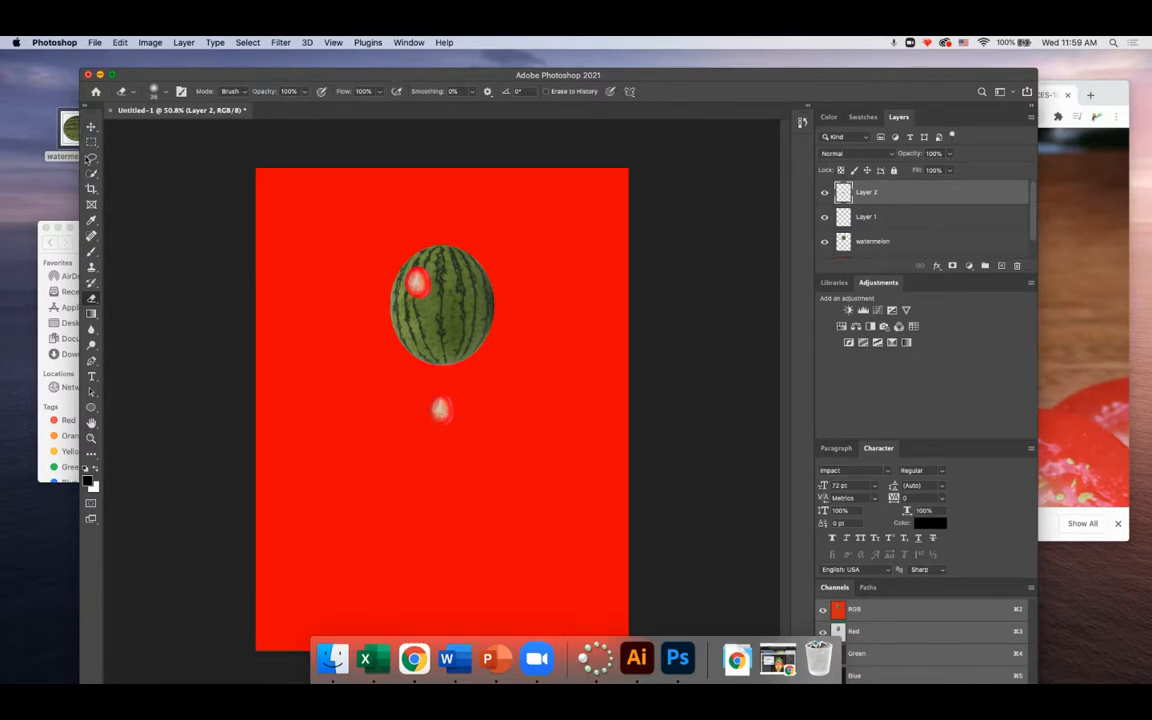
pyautogui.click(91, 127)
pyautogui.moveTo(443, 418); pyautogui.dragTo(461, 289)
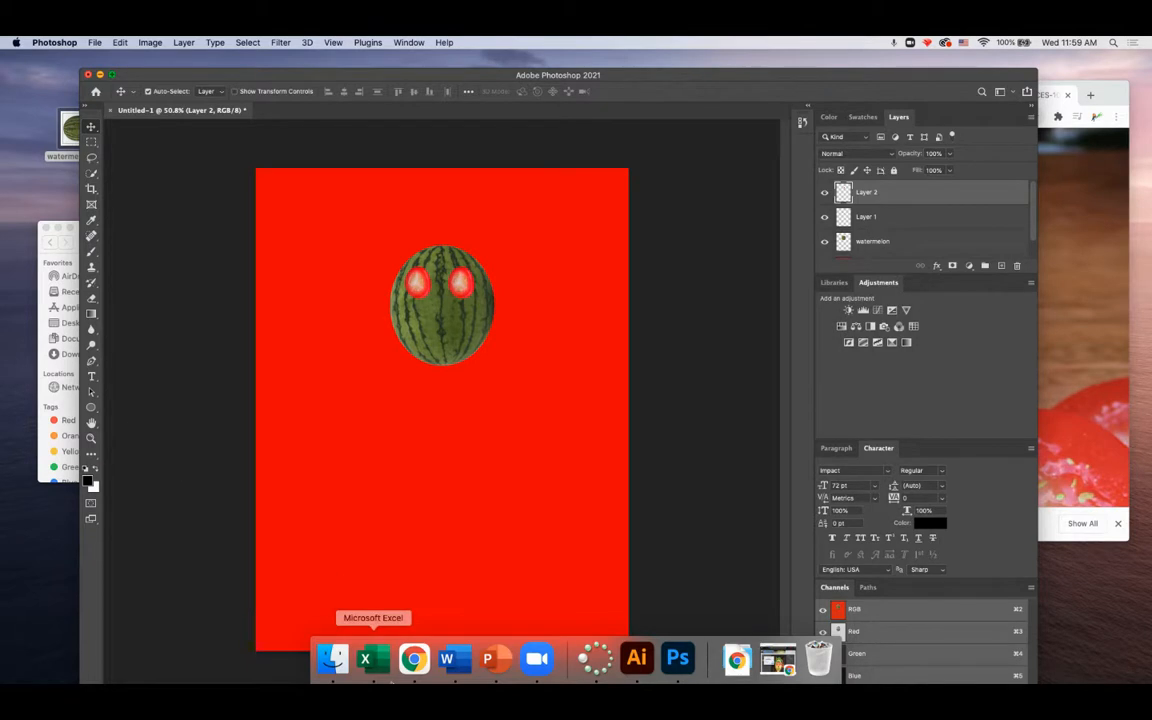
# Switch to Chrome and search Google Images for "broccoli"
pyautogui.click(413, 658)
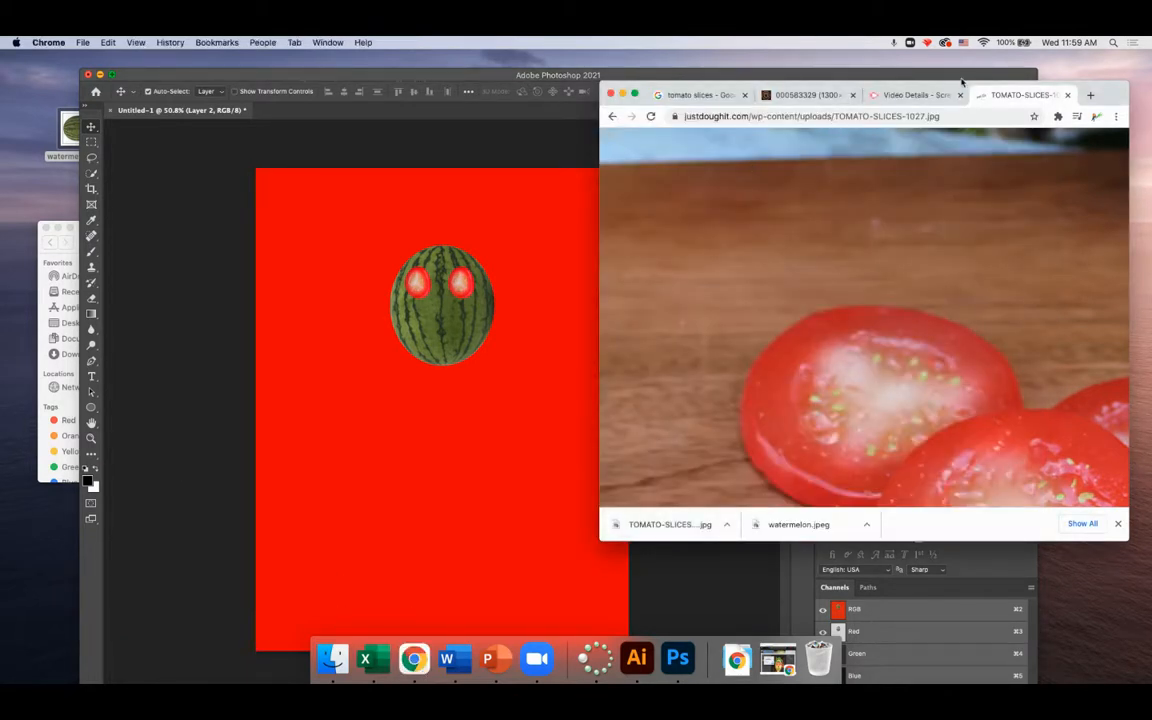
pyautogui.moveTo(963, 84); pyautogui.dragTo(913, 97)
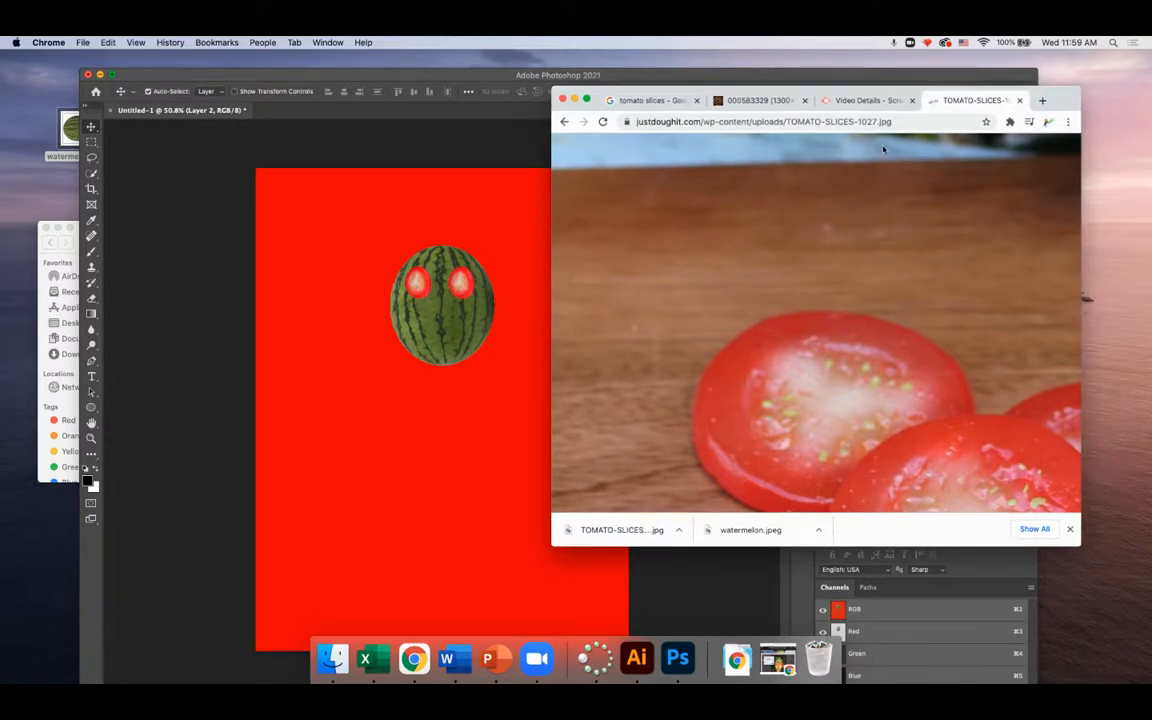
pyautogui.click(916, 121)
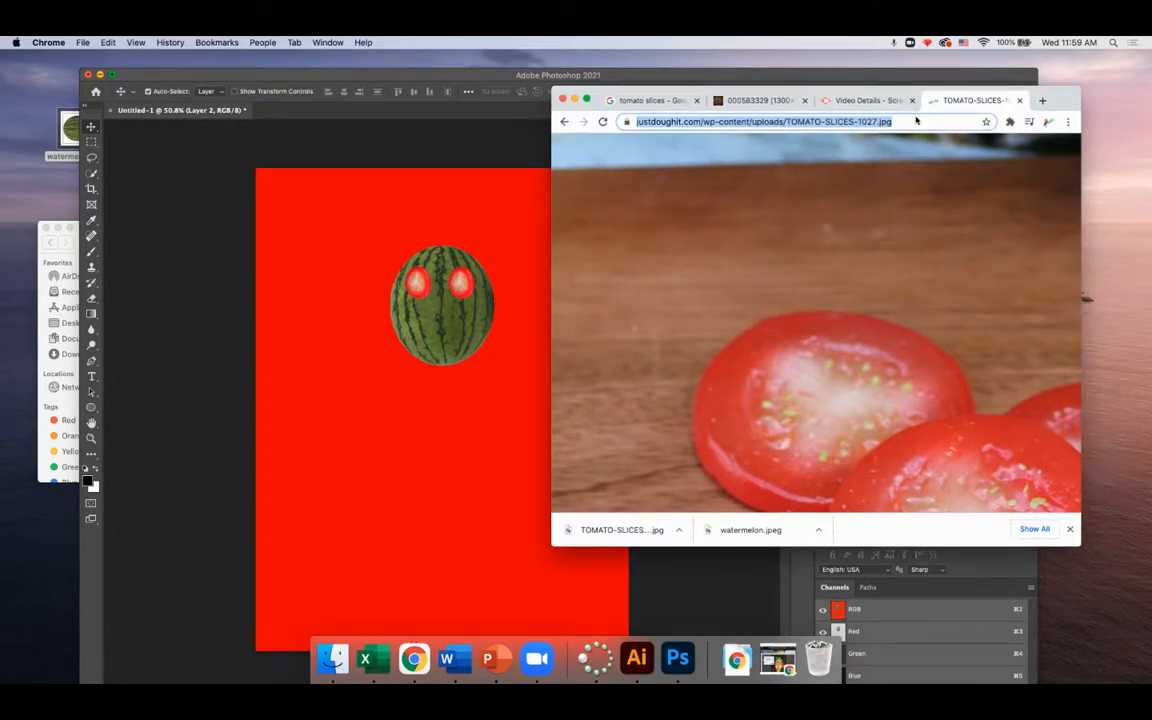
pyautogui.write('broccoli')
pyautogui.press('Return')
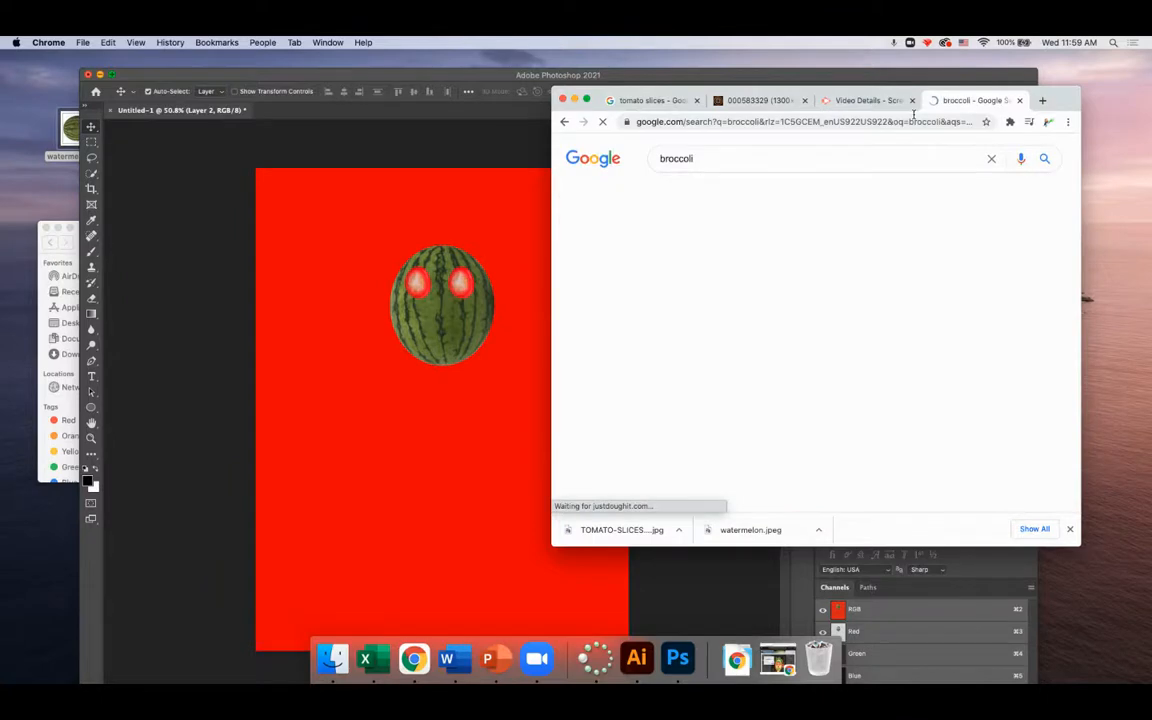
pyautogui.click(716, 192)
pyautogui.moveTo(981, 91); pyautogui.dragTo(913, 98)
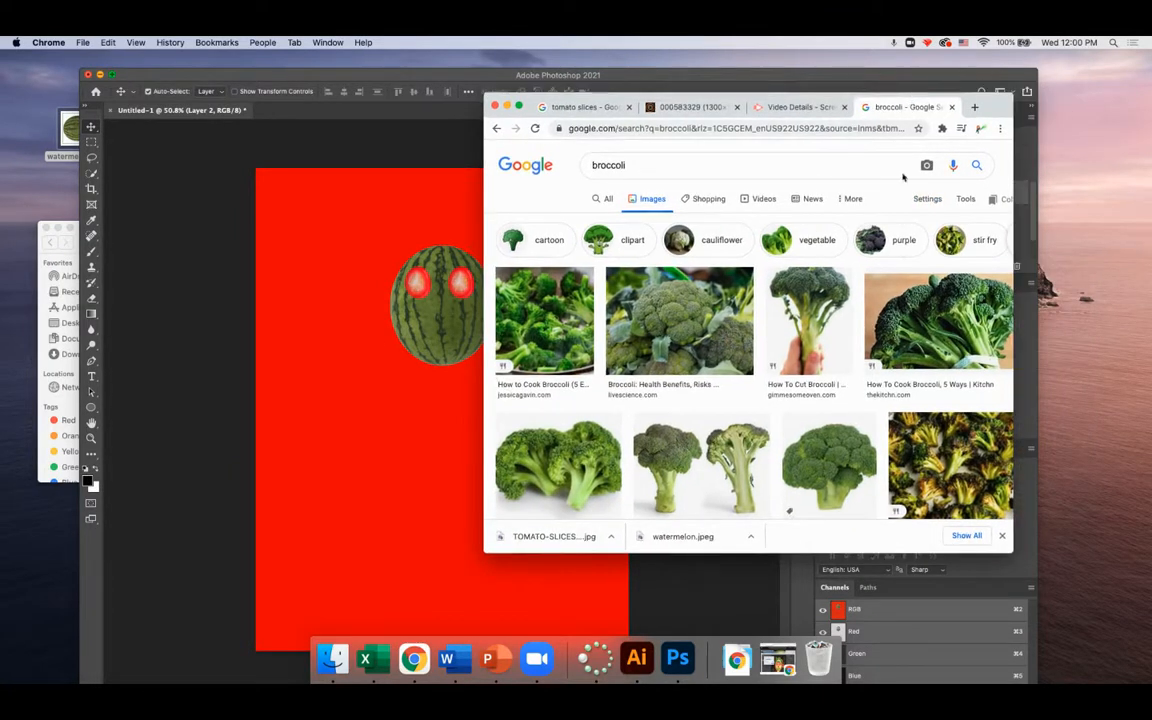
# Filter the broccoli image results to the Large size
pyautogui.click(965, 199)
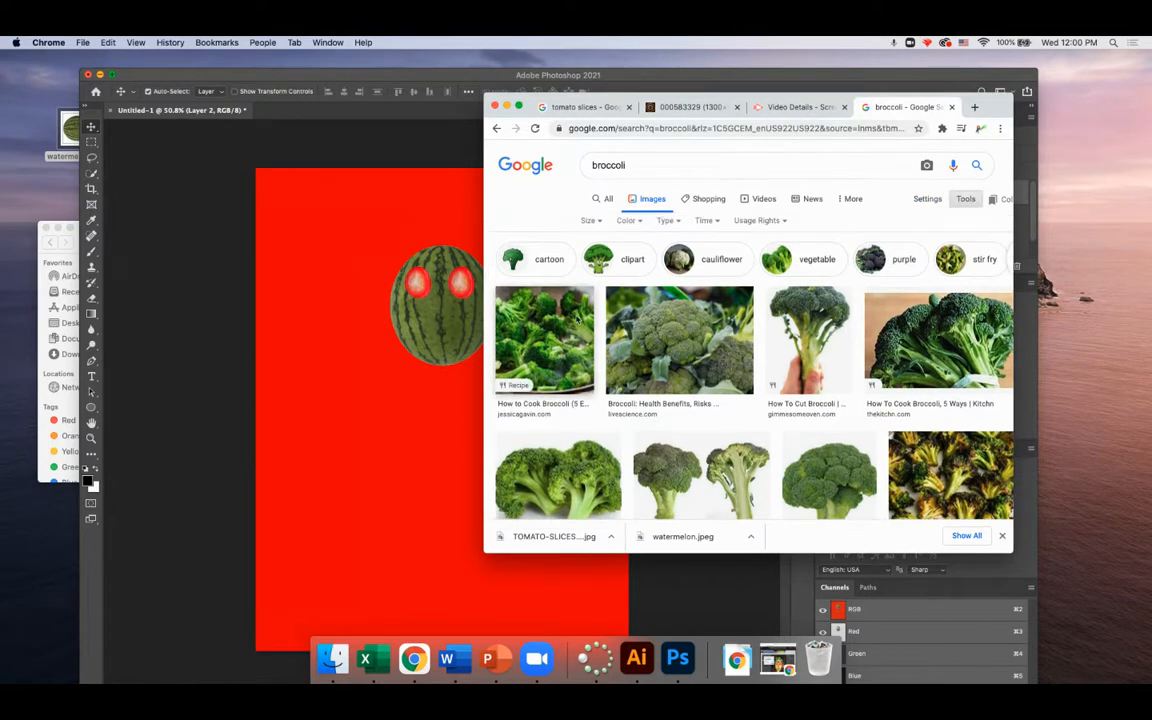
pyautogui.click(592, 221)
pyautogui.click(591, 260)
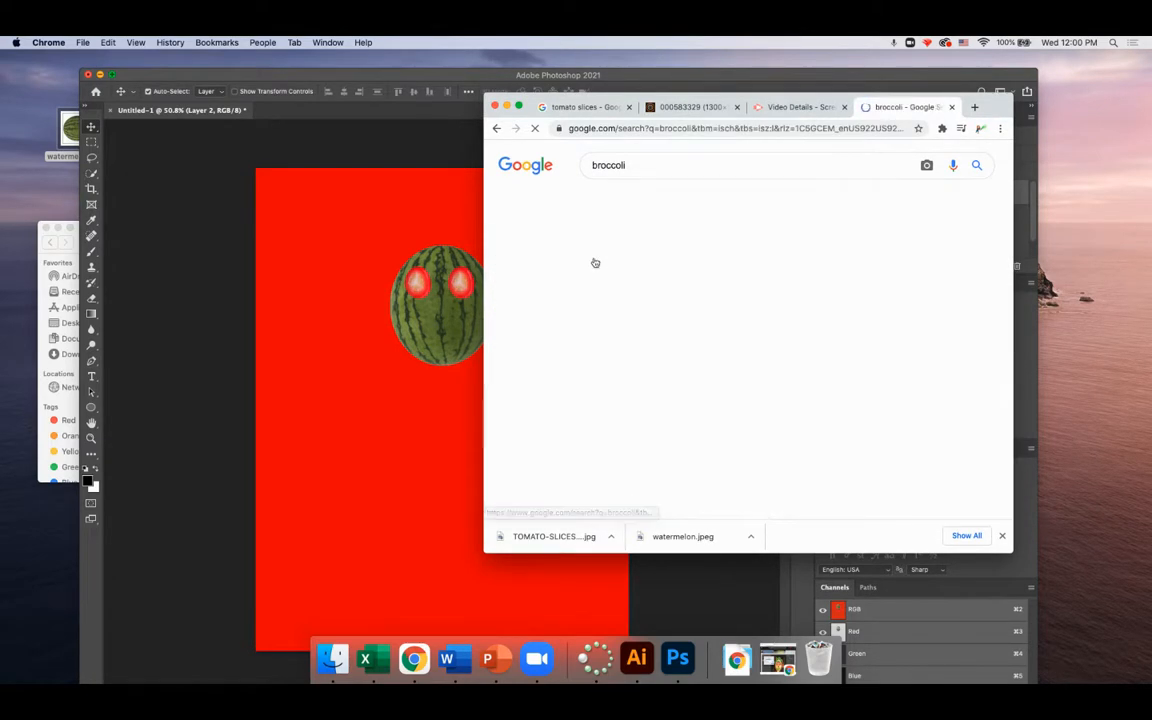
# Open the Wikipedia image of a whole and a halved broccoli in a new browser tab through its image address
pyautogui.scroll(-2, 998, 233)
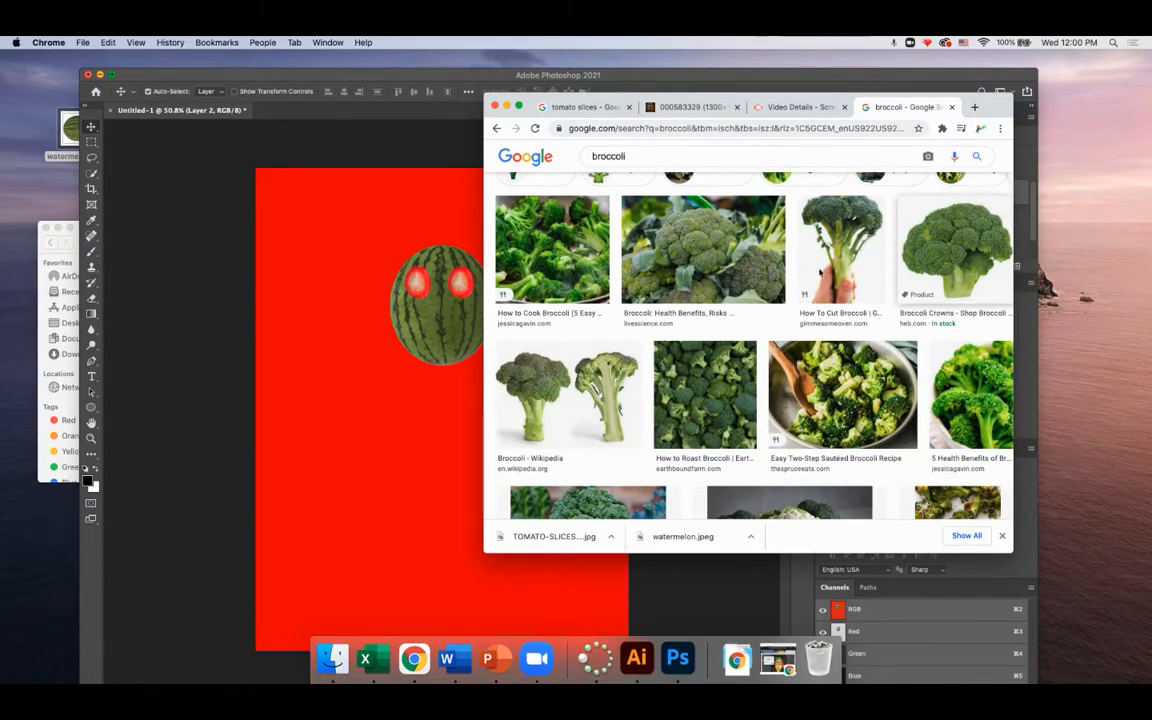
pyautogui.click(541, 378)
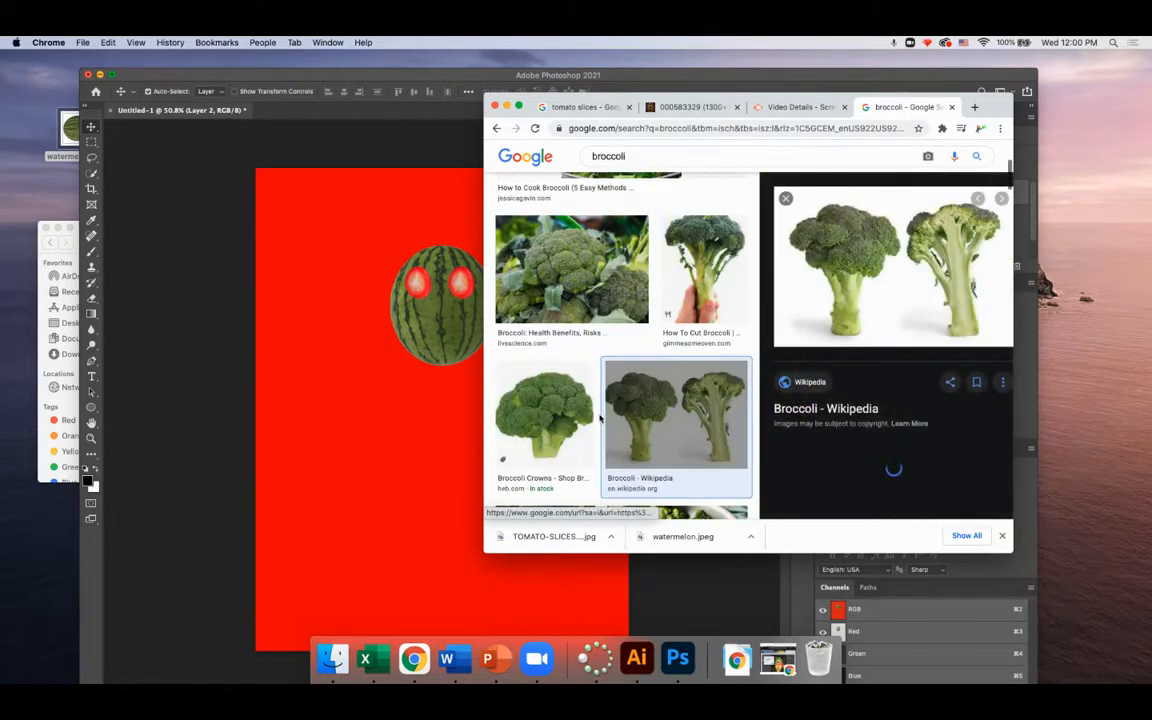
pyautogui.rightClick(840, 277)
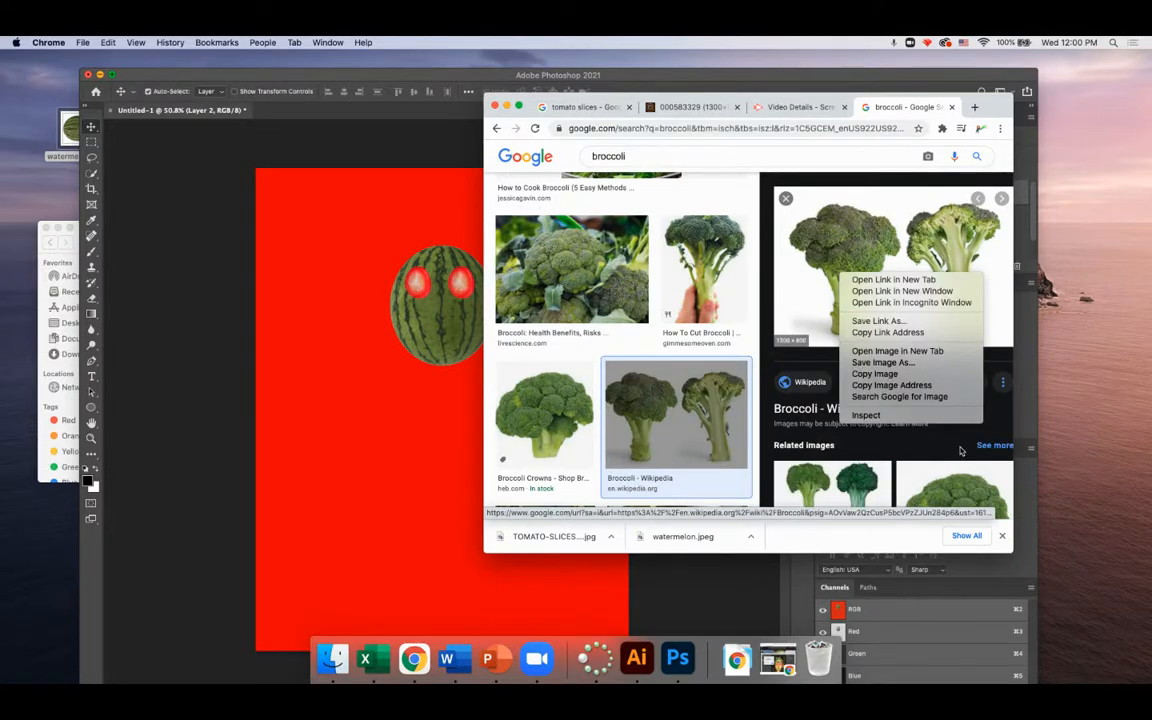
pyautogui.click(948, 386)
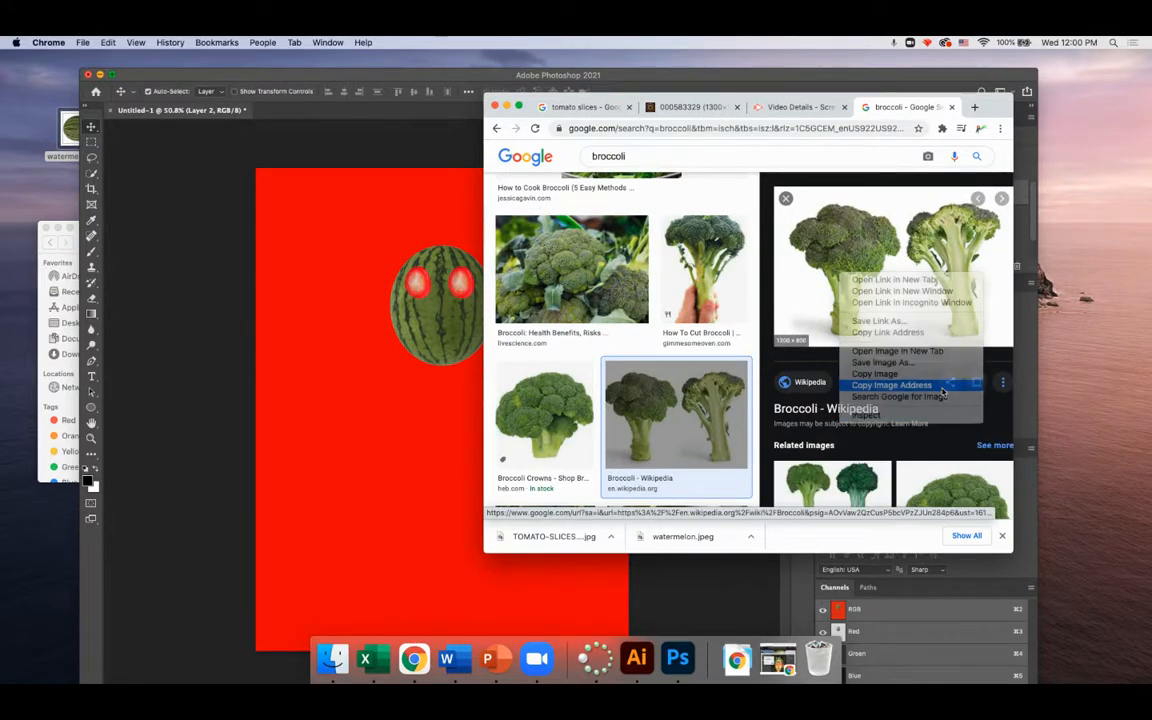
pyautogui.click(975, 107)
pyautogui.press('super+v')
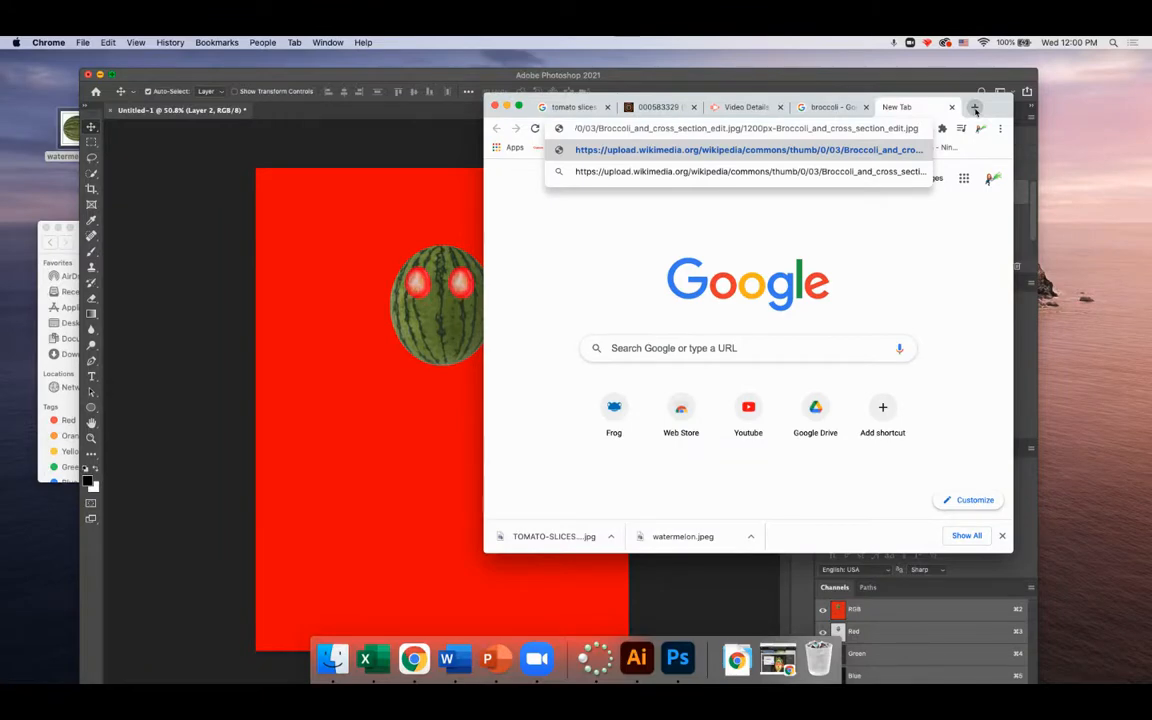
pyautogui.press('Return')
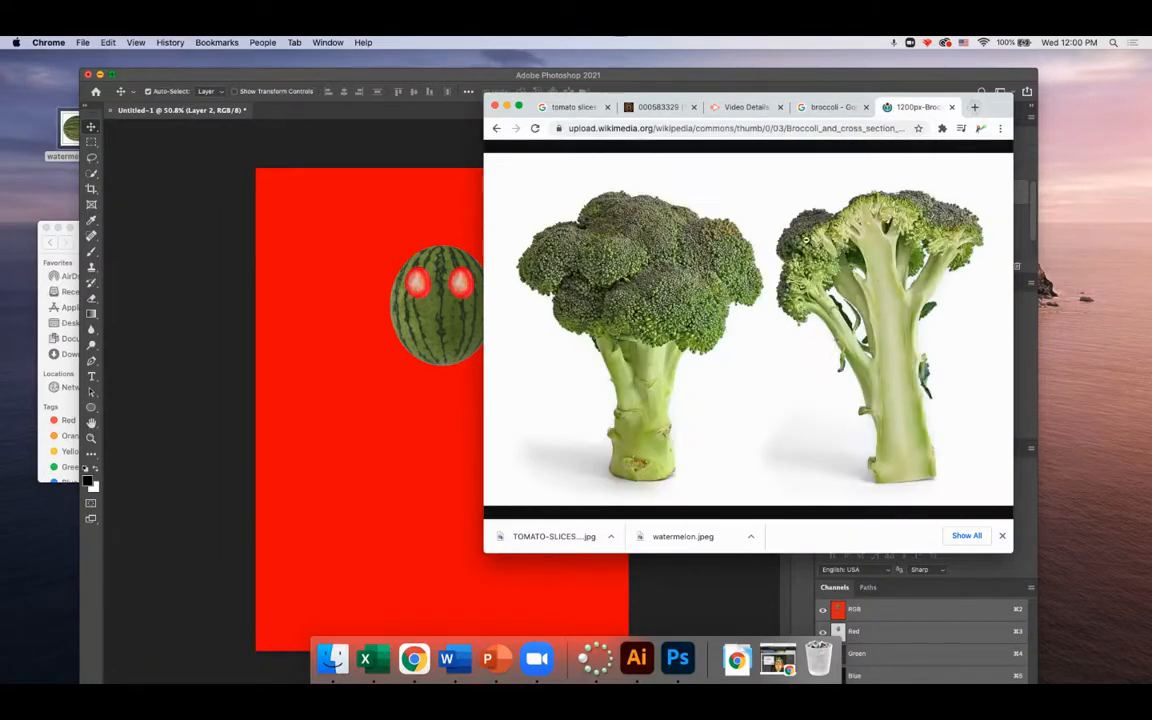
# Save the full-size broccoli image to the Desktop as a JPEG
pyautogui.click(850, 195)
pyautogui.rightClick(810, 242)
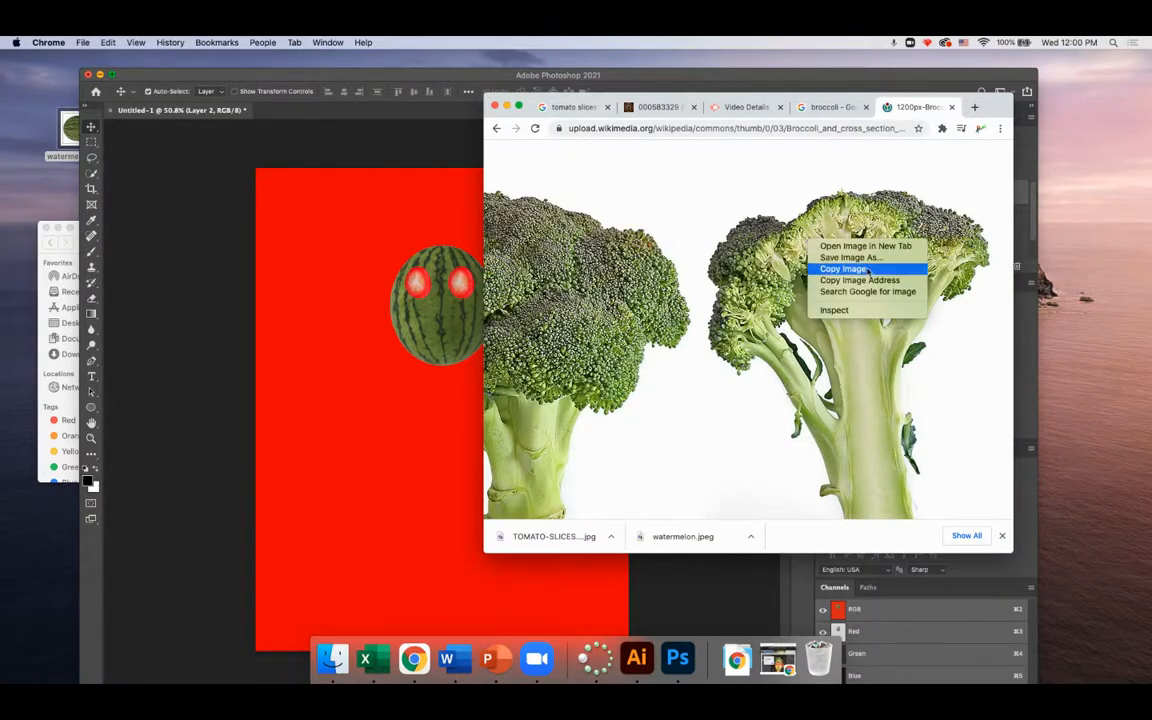
pyautogui.click(849, 257)
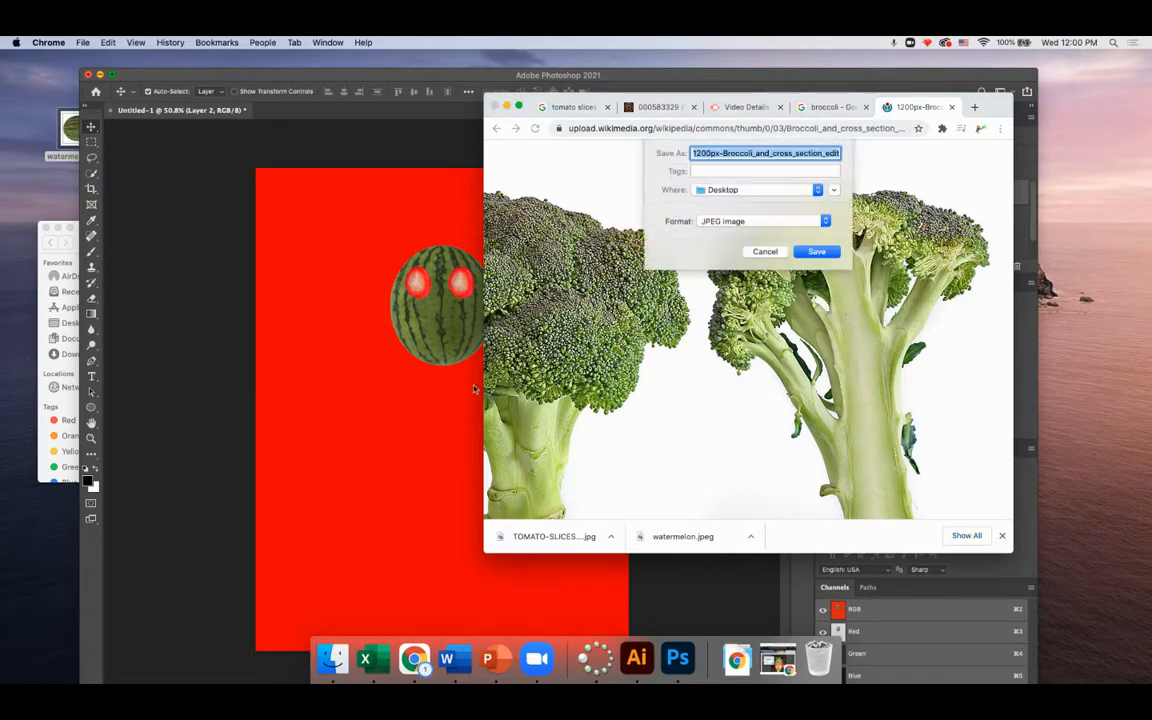
pyautogui.click(827, 254)
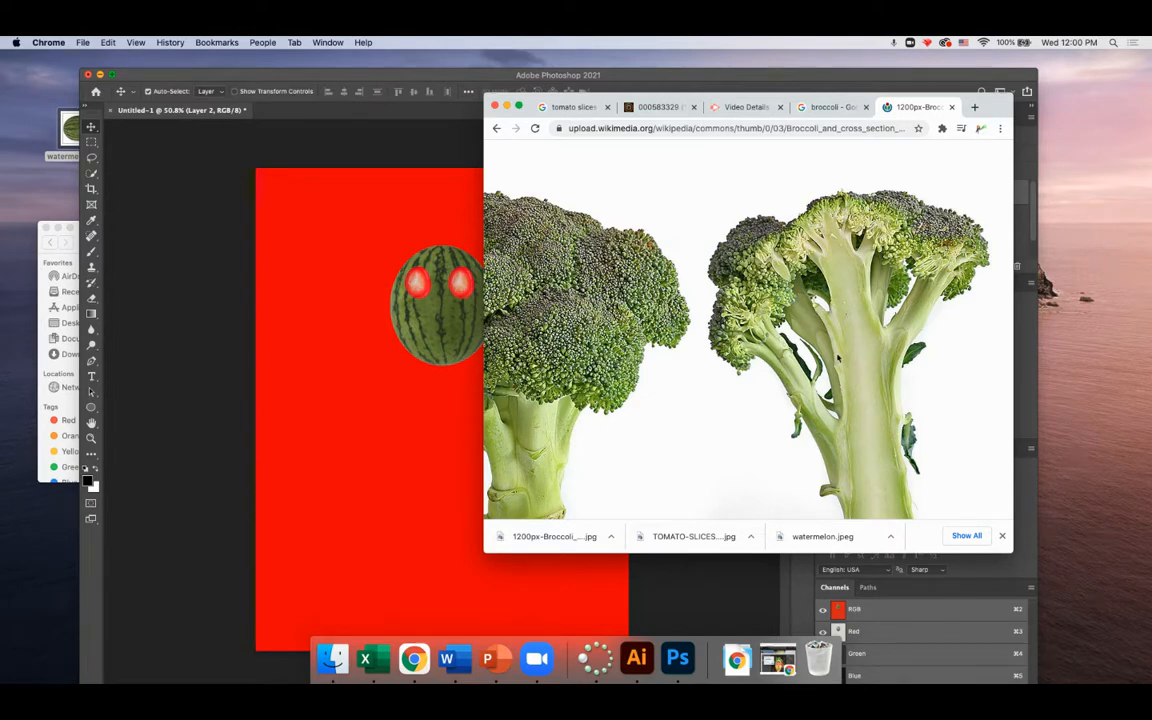
# Place the downloaded broccoli image into the Photoshop document and rasterize its smart object
pyautogui.scroll(-2, 830, 340)
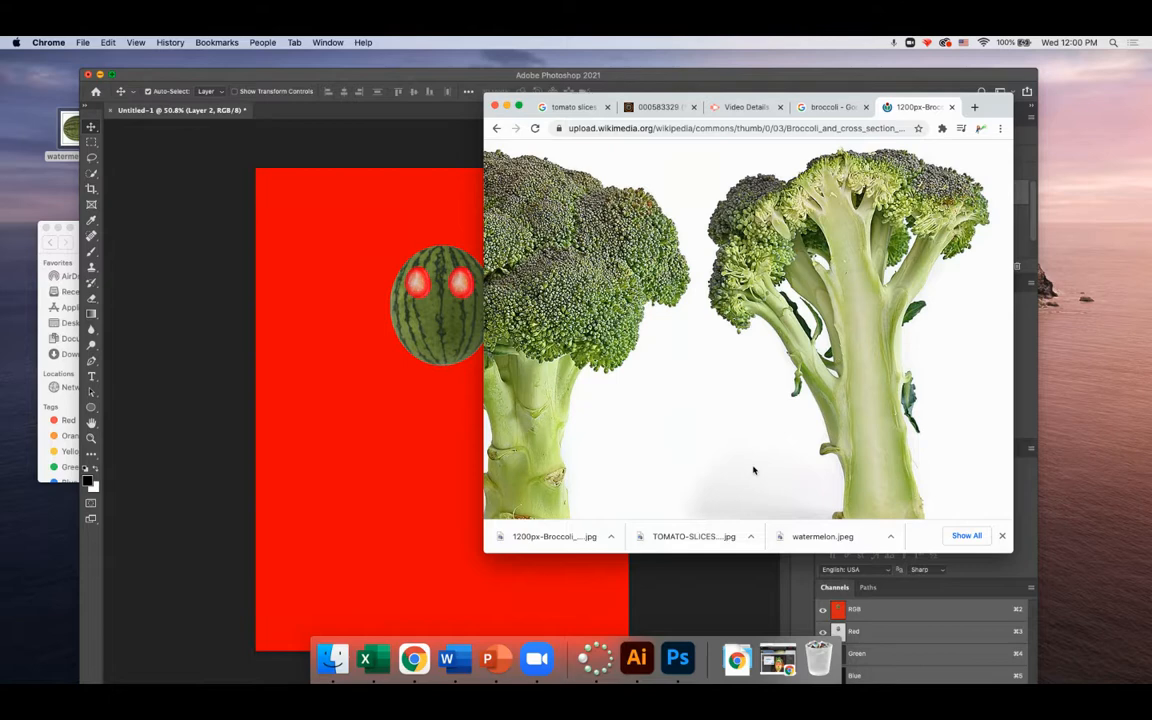
pyautogui.moveTo(571, 537); pyautogui.dragTo(295, 406)
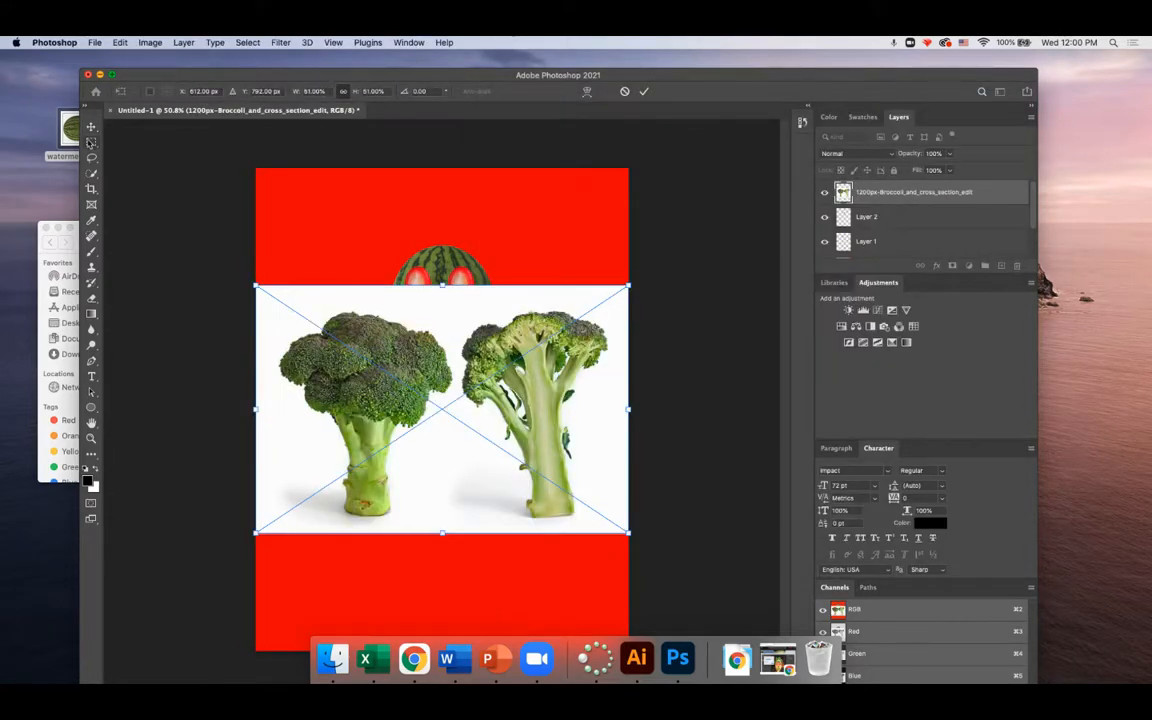
pyautogui.click(91, 143)
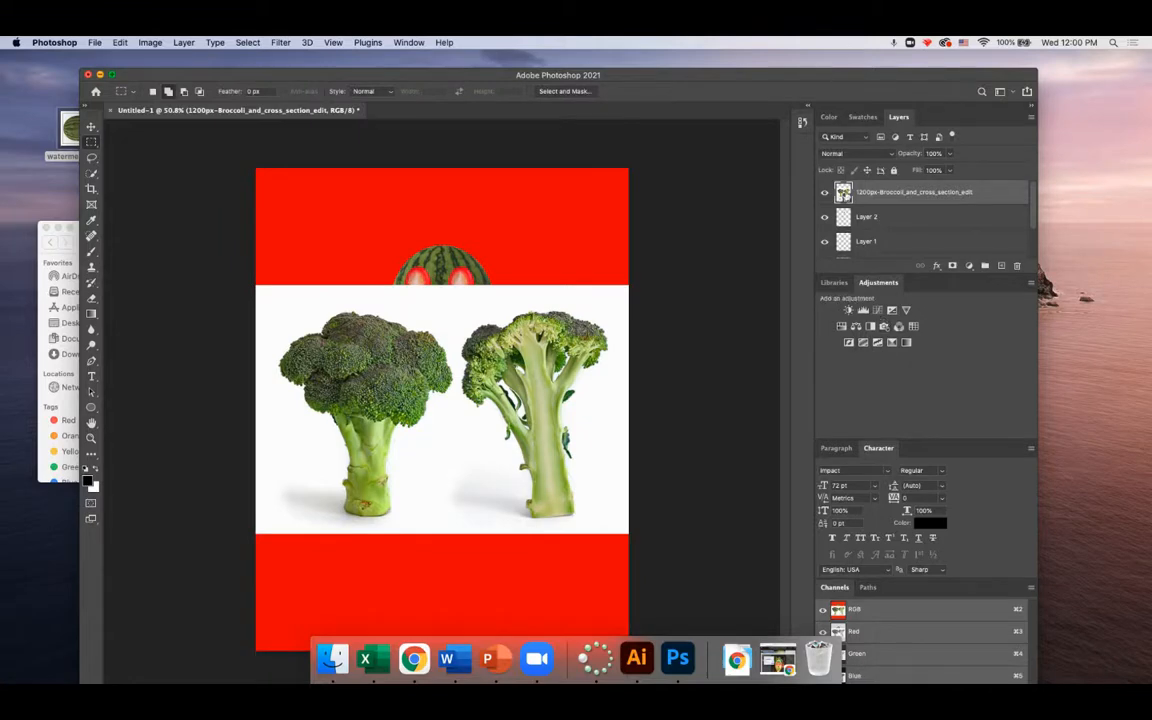
pyautogui.click(184, 42)
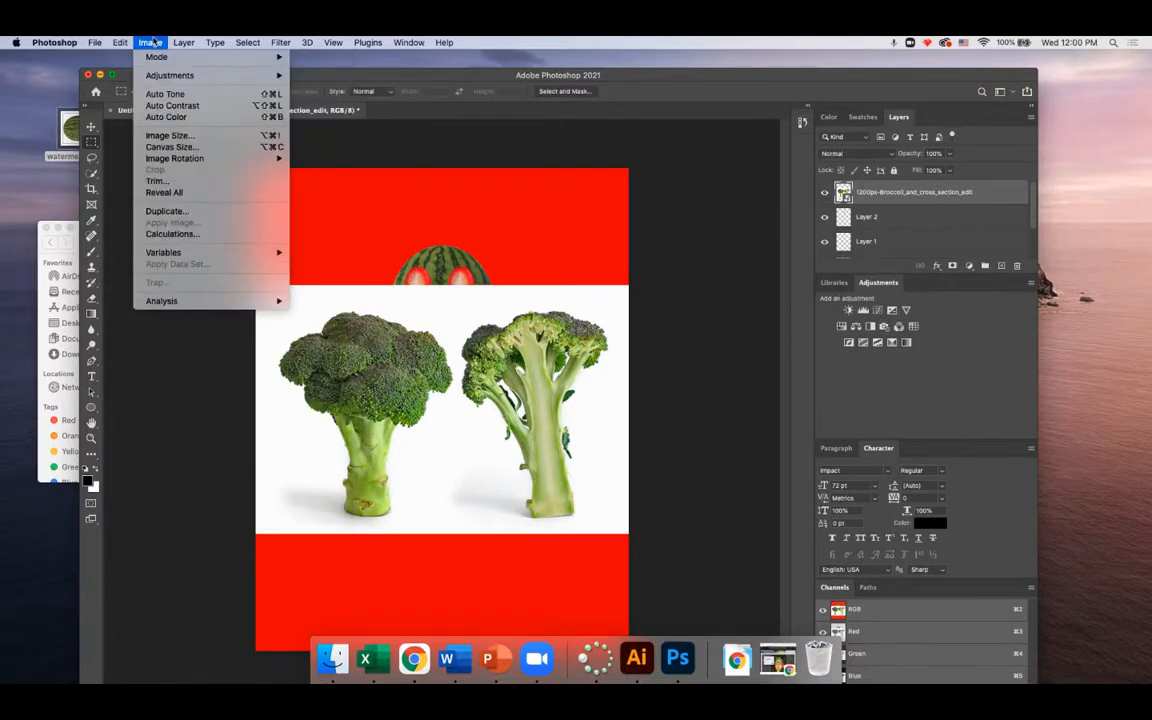
pyautogui.moveTo(232, 300)
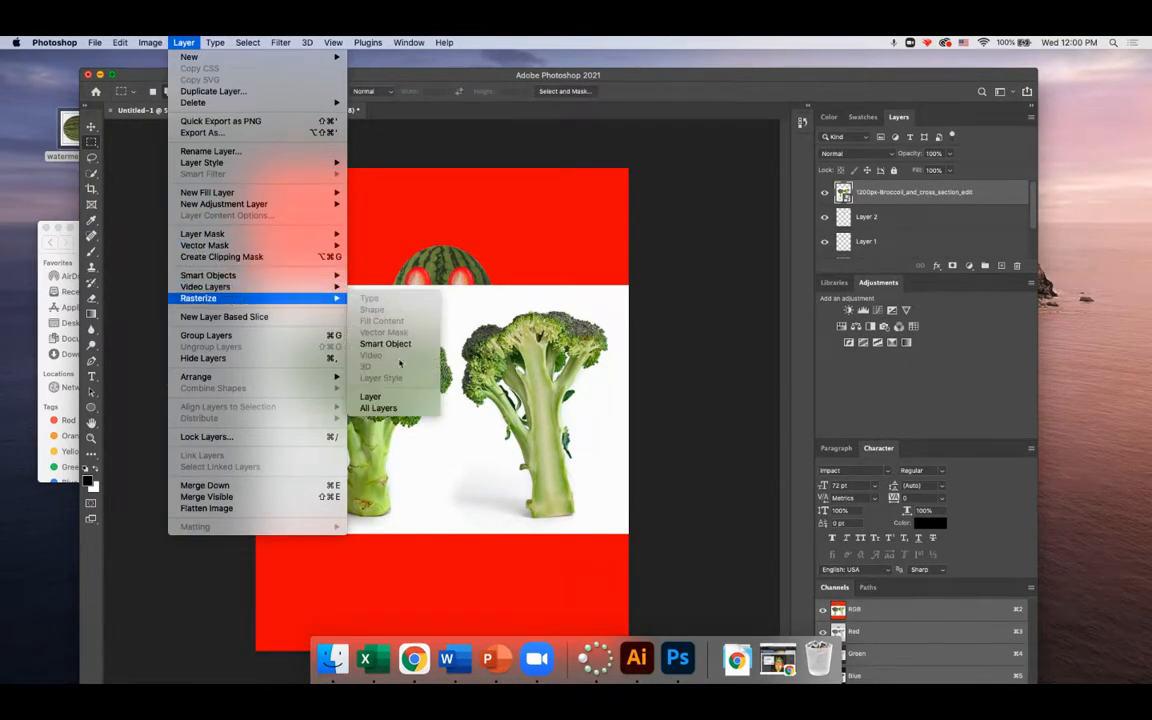
pyautogui.click(385, 343)
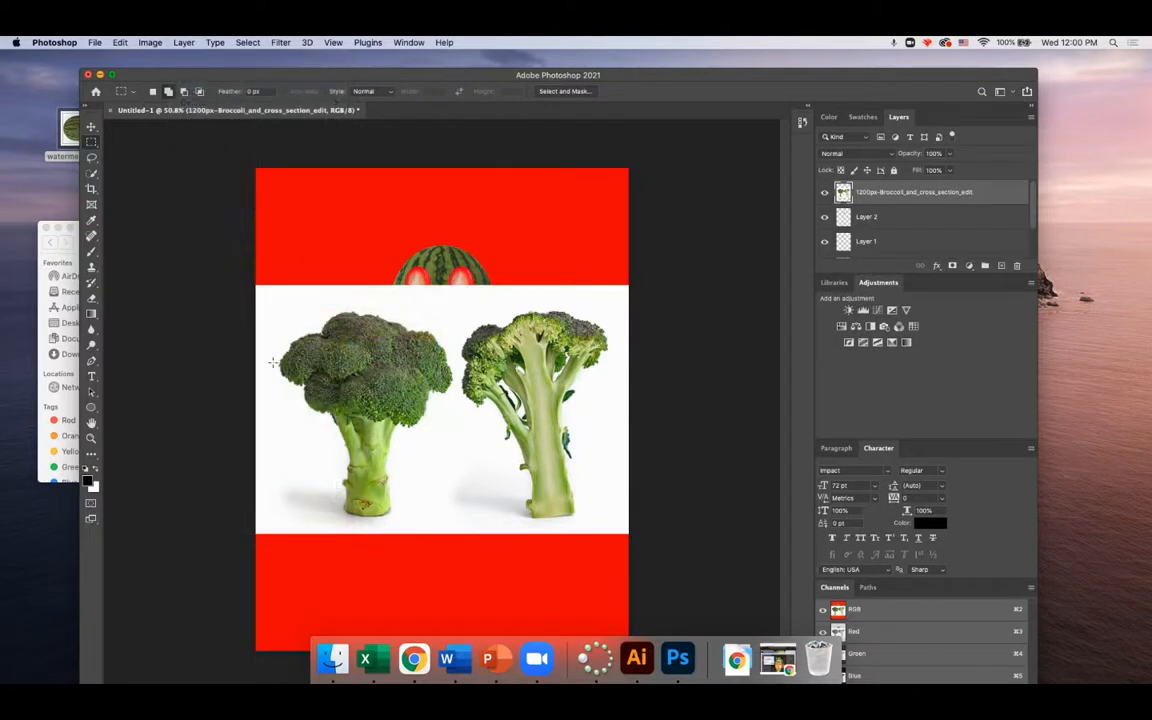
# Delete the whole broccoli from the layer with a rectangular selection, then move the remaining halved broccoli left on the canvas
pyautogui.moveTo(255, 284); pyautogui.dragTo(455, 535)
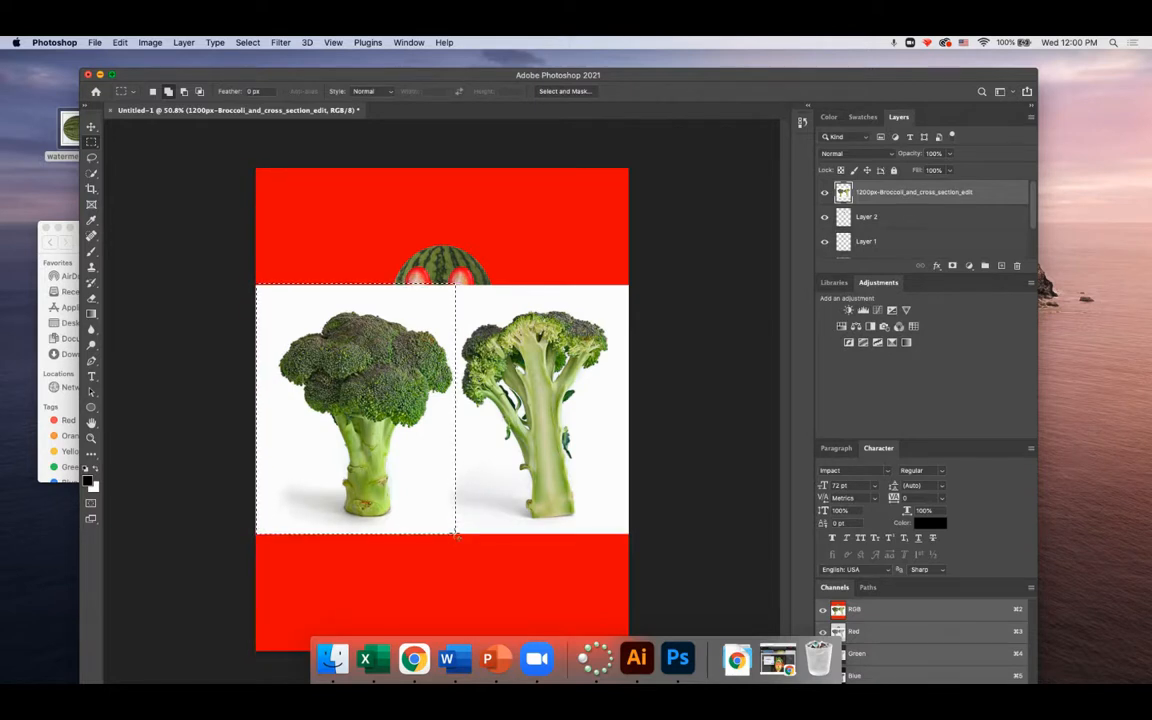
pyautogui.press('Delete')
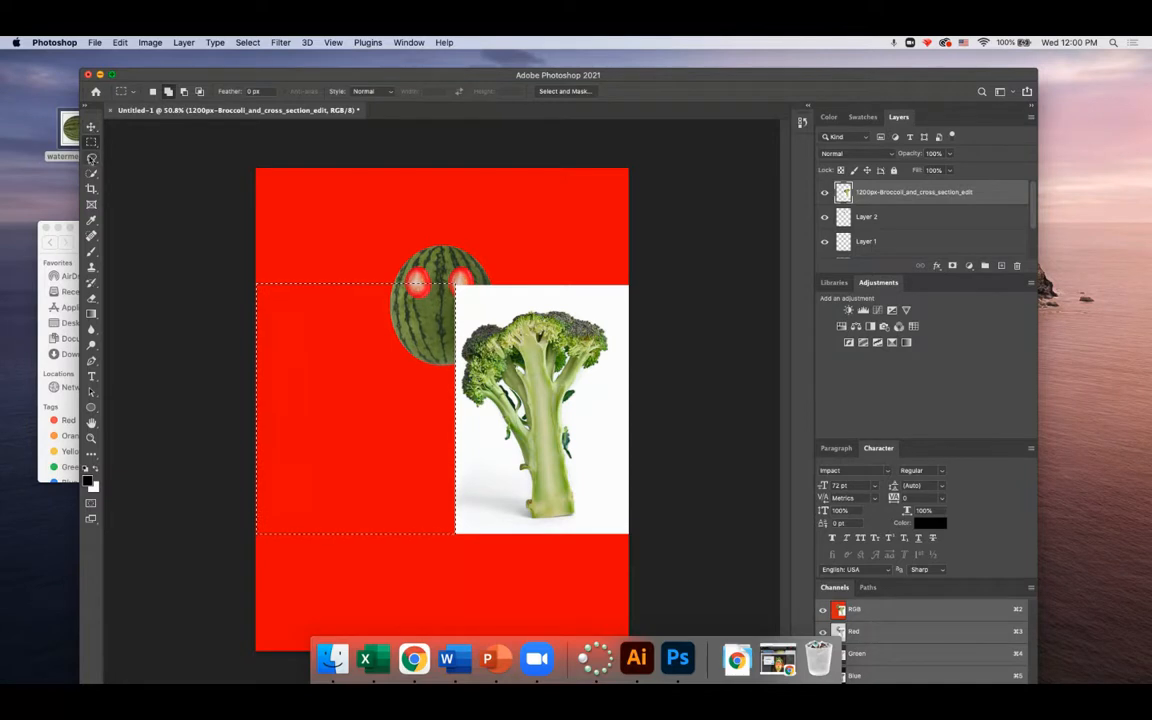
pyautogui.press('super+d')
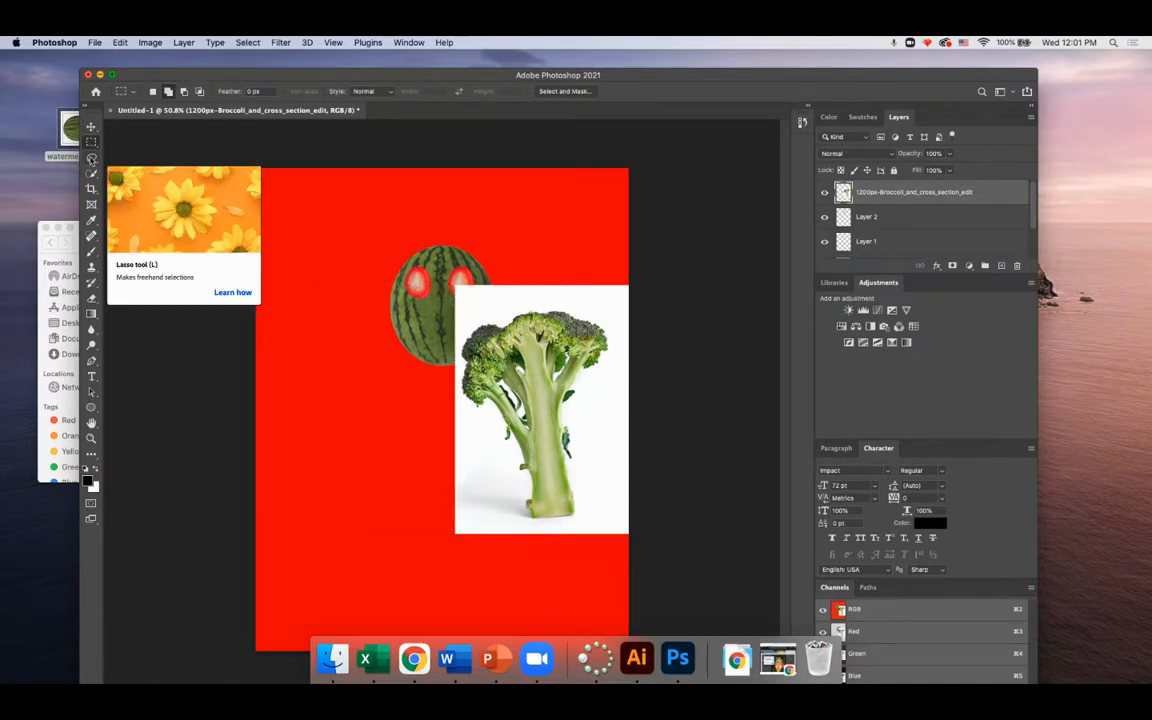
pyautogui.click(89, 126)
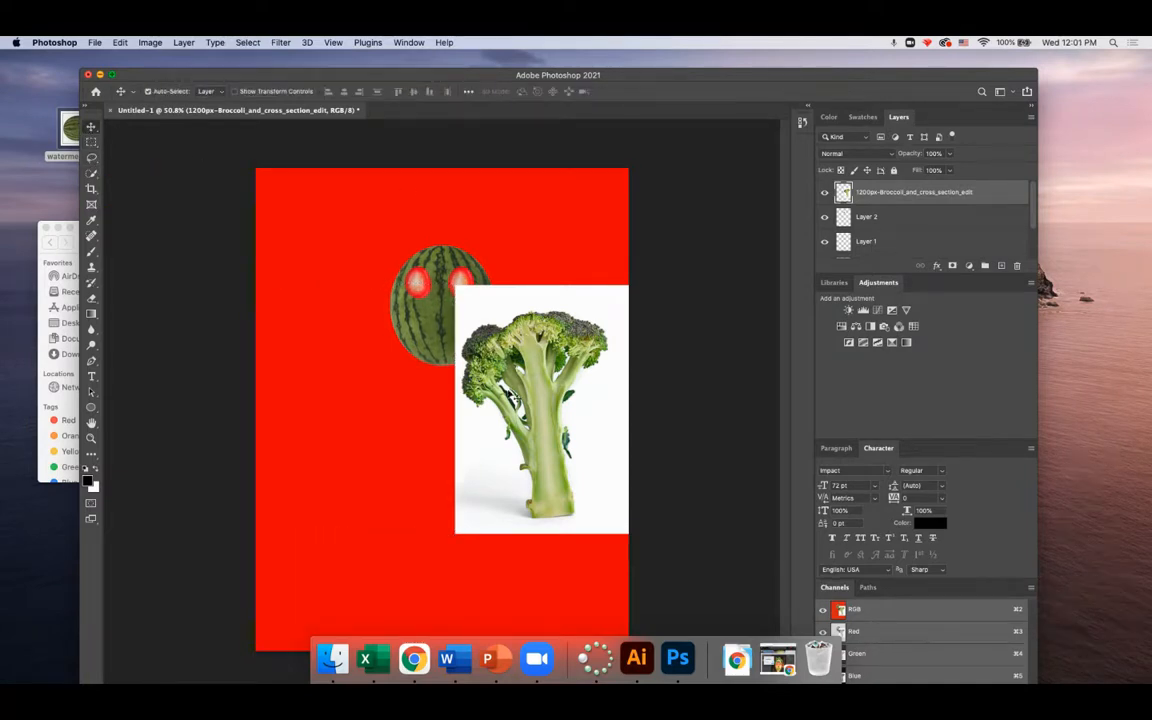
pyautogui.moveTo(551, 392); pyautogui.dragTo(398, 396)
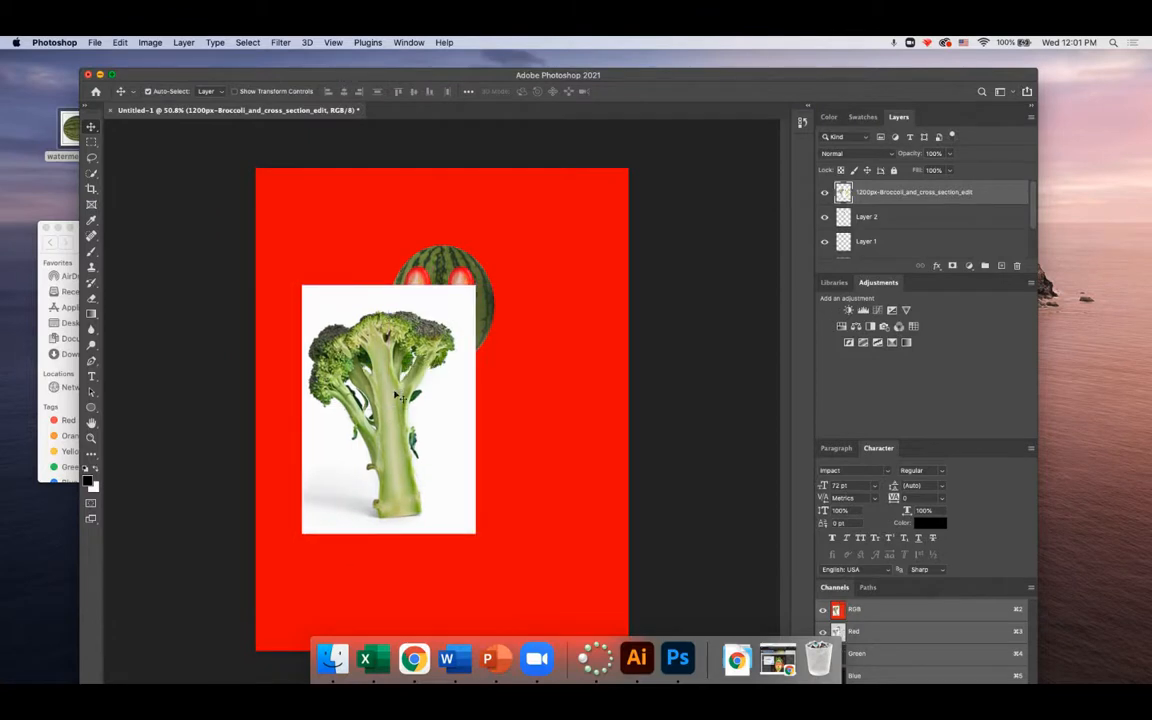
# Remove the white background around the halved broccoli with the Magic Wand and clear the selection
pyautogui.press('super+equal')
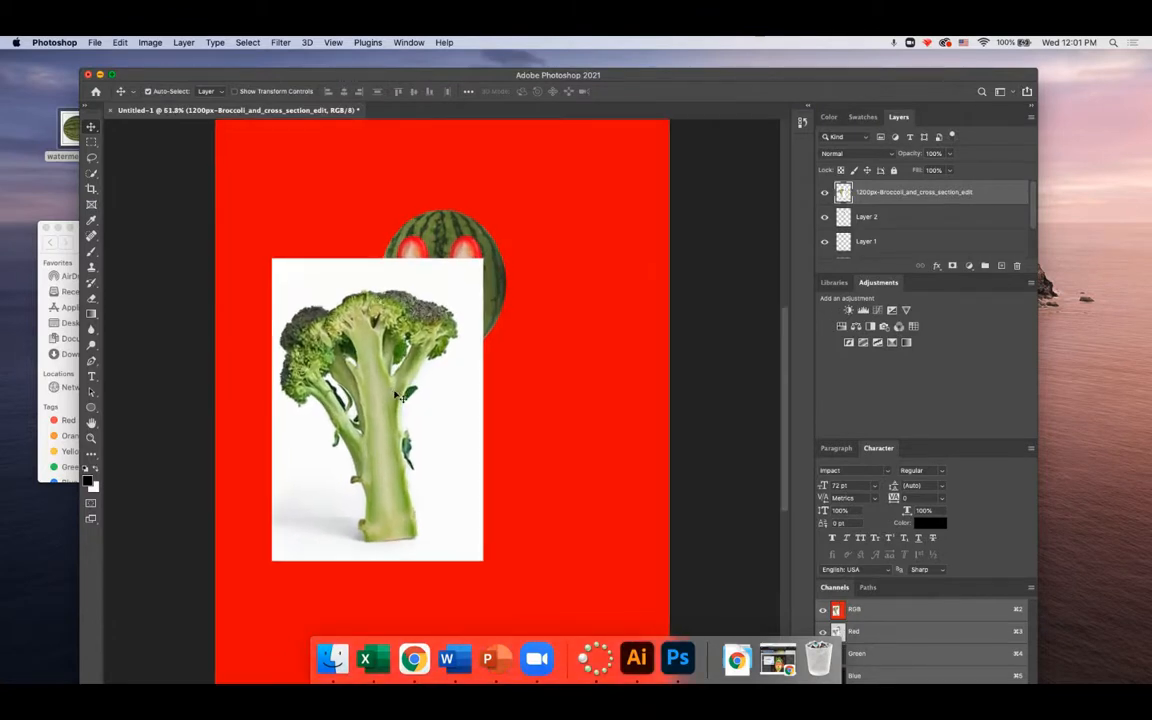
pyautogui.click(92, 173)
pyautogui.moveTo(92, 173); pyautogui.dragTo(120, 177)
pyautogui.click(323, 277)
pyautogui.press('Delete')
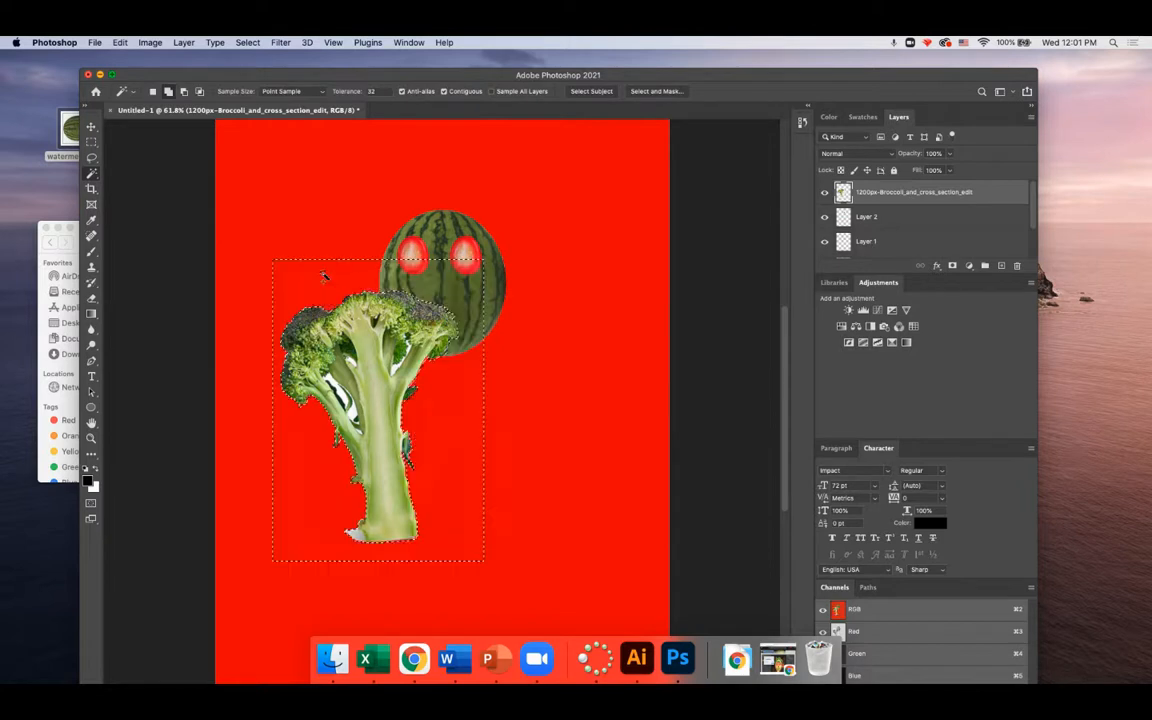
pyautogui.press('m')
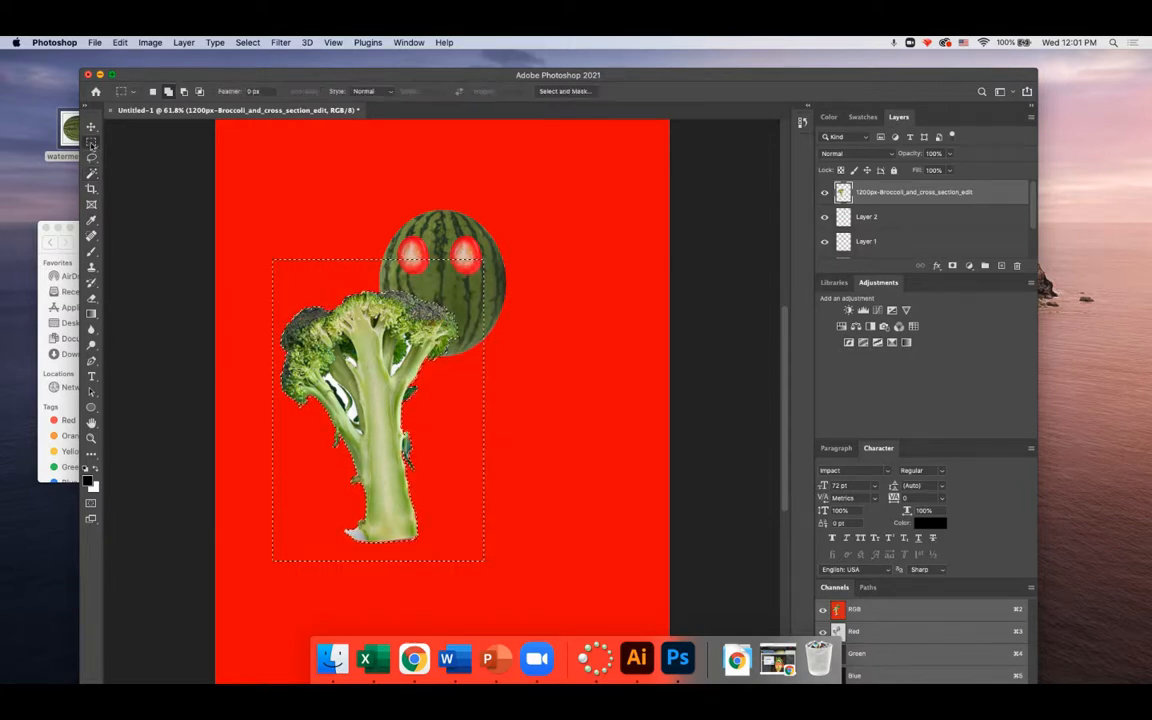
pyautogui.click(263, 245)
# Delete the grey shadow beside the stem's base with Quick Selection and erase the leftover fringe along its bottom edge
pyautogui.scroll(5, 258, 244)
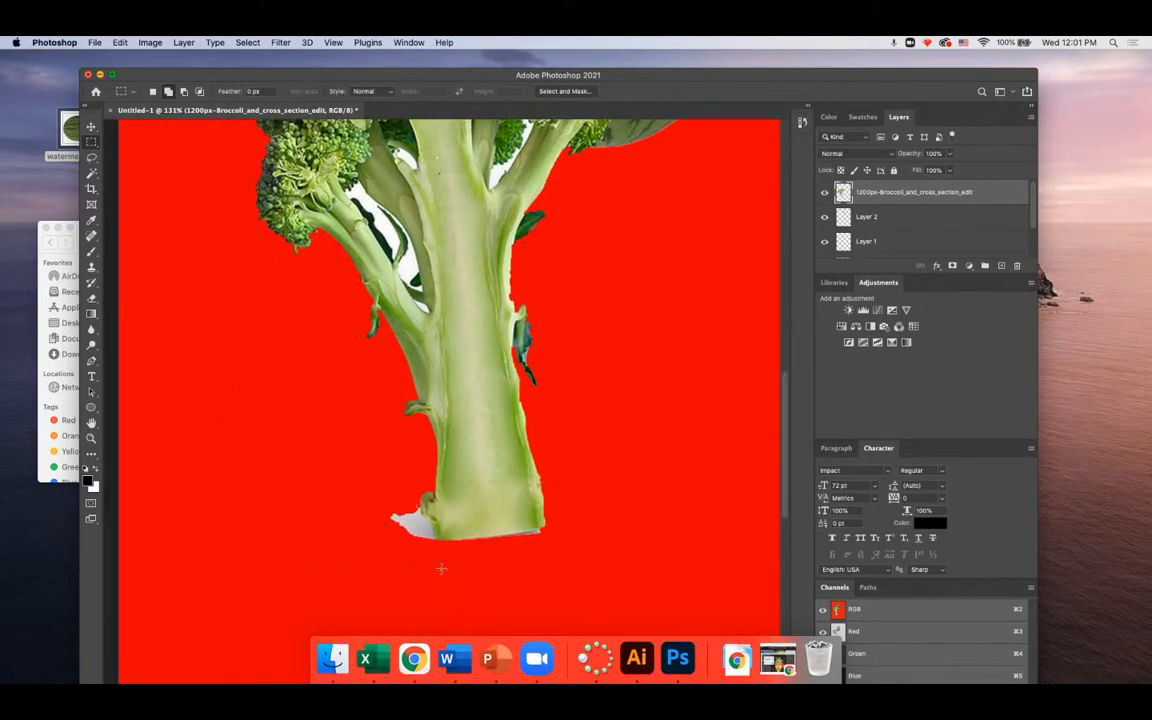
pyautogui.click(91, 174)
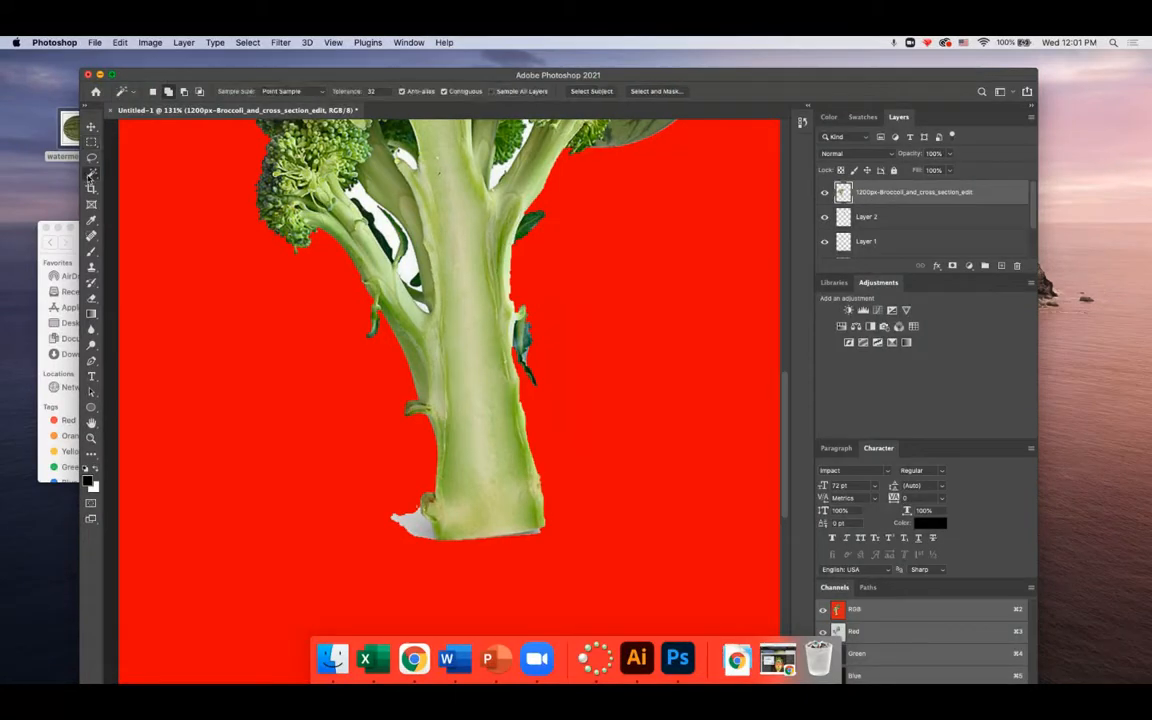
pyautogui.click(142, 185)
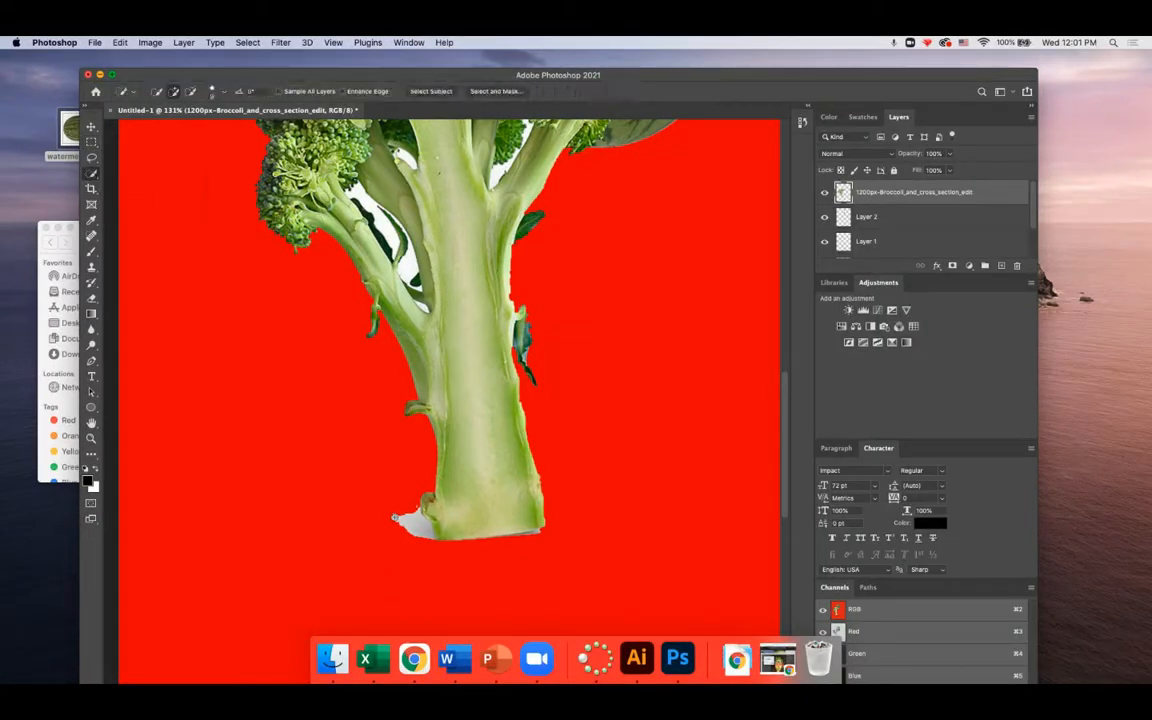
pyautogui.click(407, 537)
pyautogui.press('BackSpace')
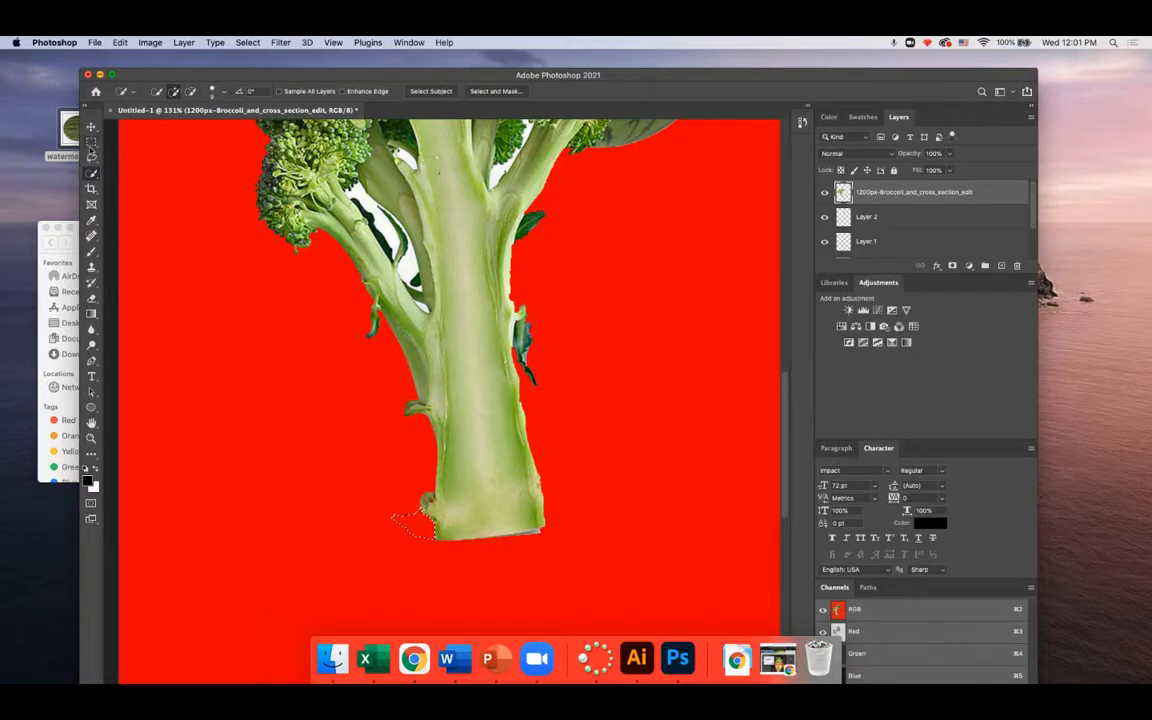
pyautogui.press('m')
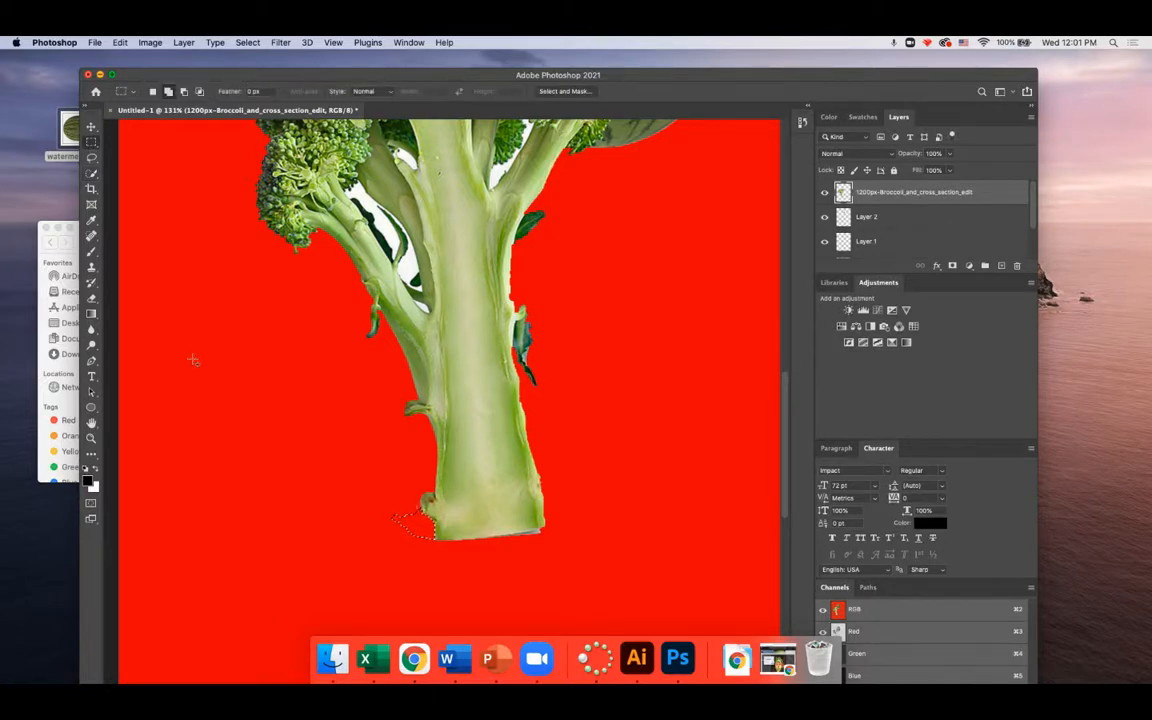
pyautogui.press('super+d')
pyautogui.click(91, 298)
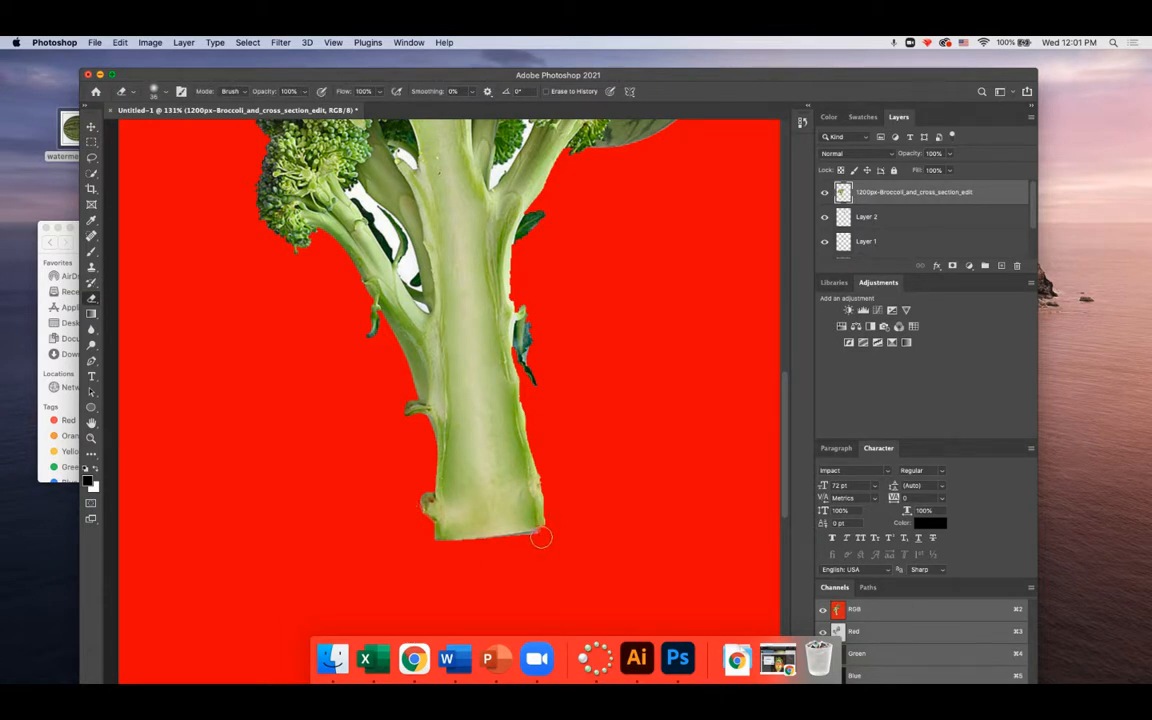
pyautogui.moveTo(522, 541); pyautogui.dragTo(427, 535)
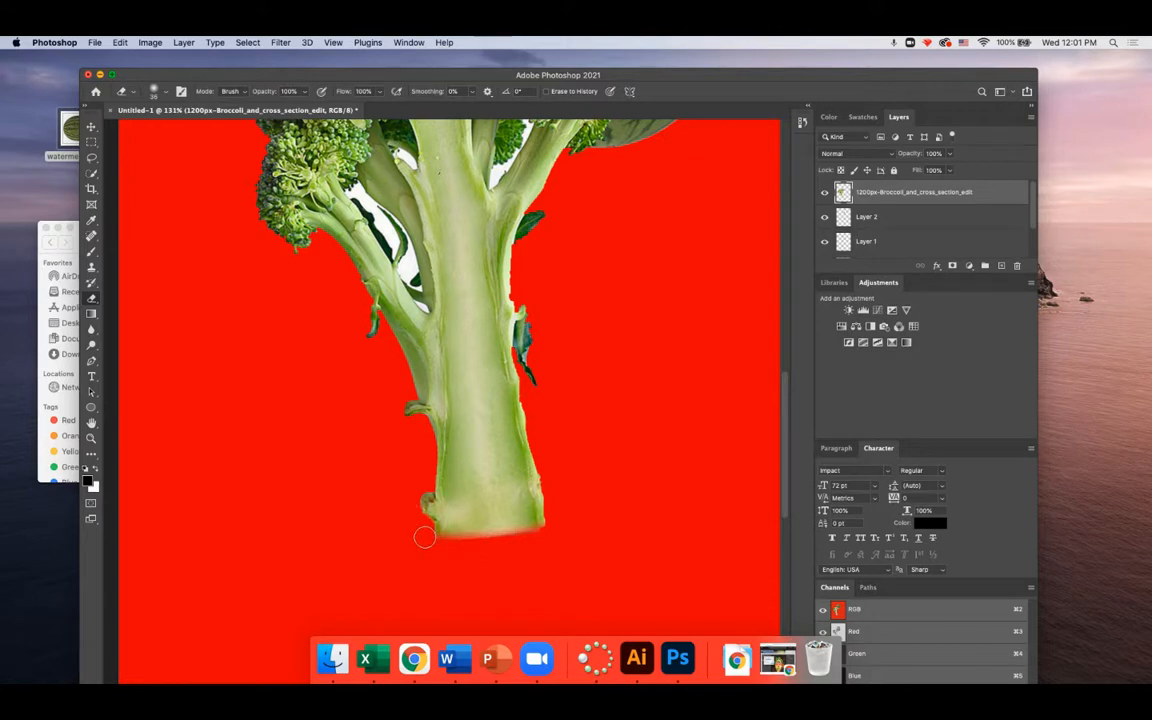
# Remove the white gaps between the broccoli's branches with the Magic Wand and clear the selection
pyautogui.scroll(5, 253, 236)
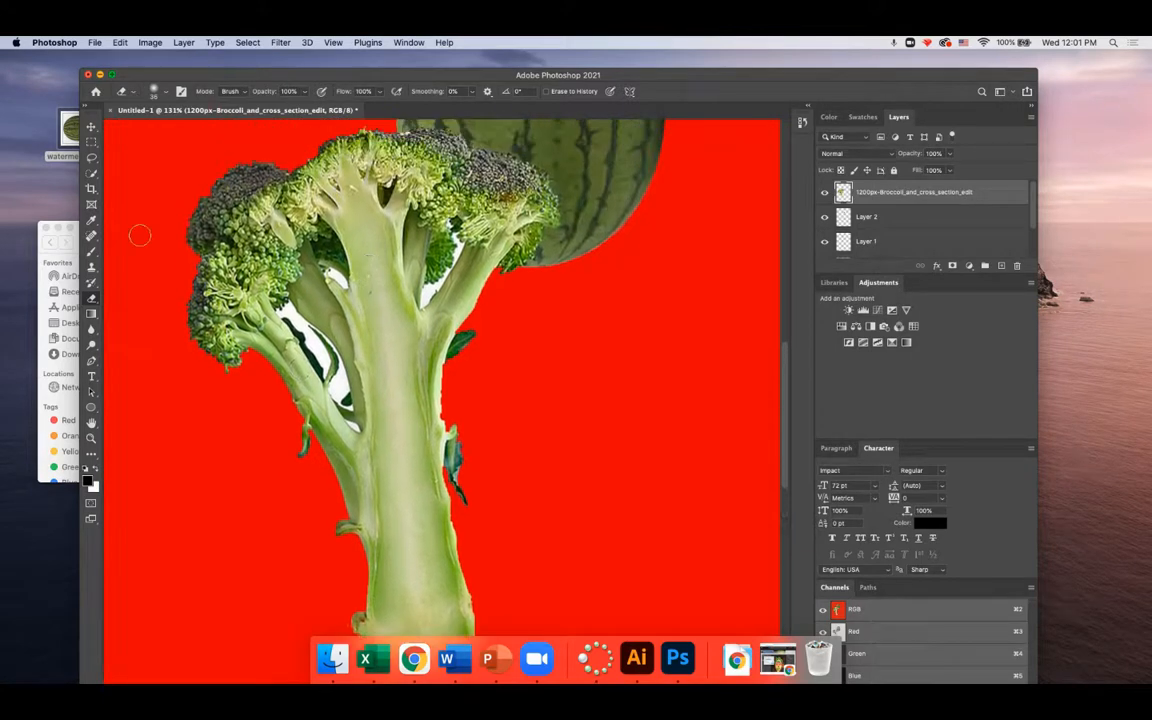
pyautogui.click(92, 172)
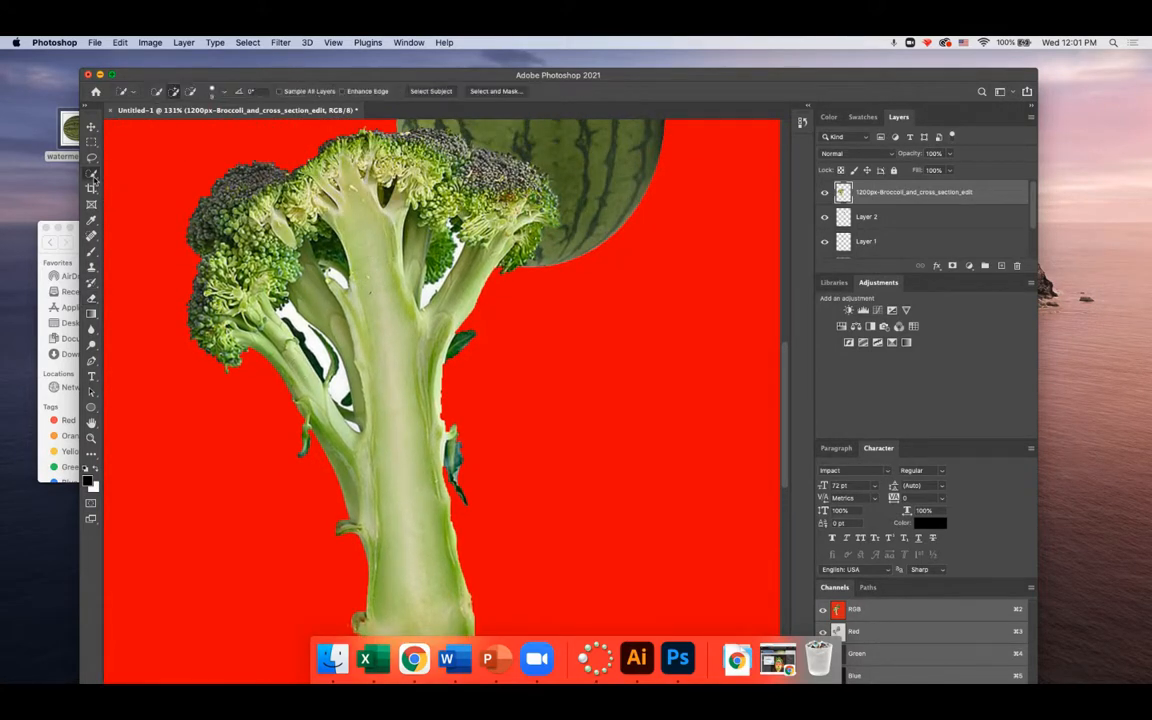
pyautogui.rightClick(95, 173)
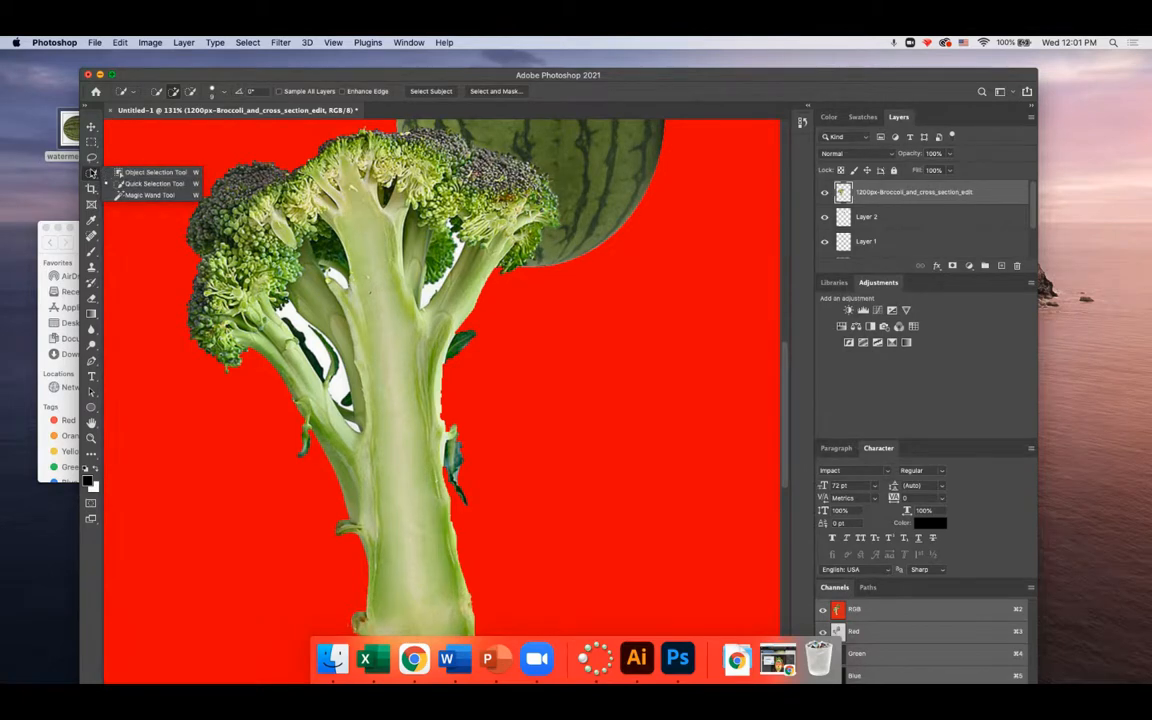
pyautogui.click(148, 195)
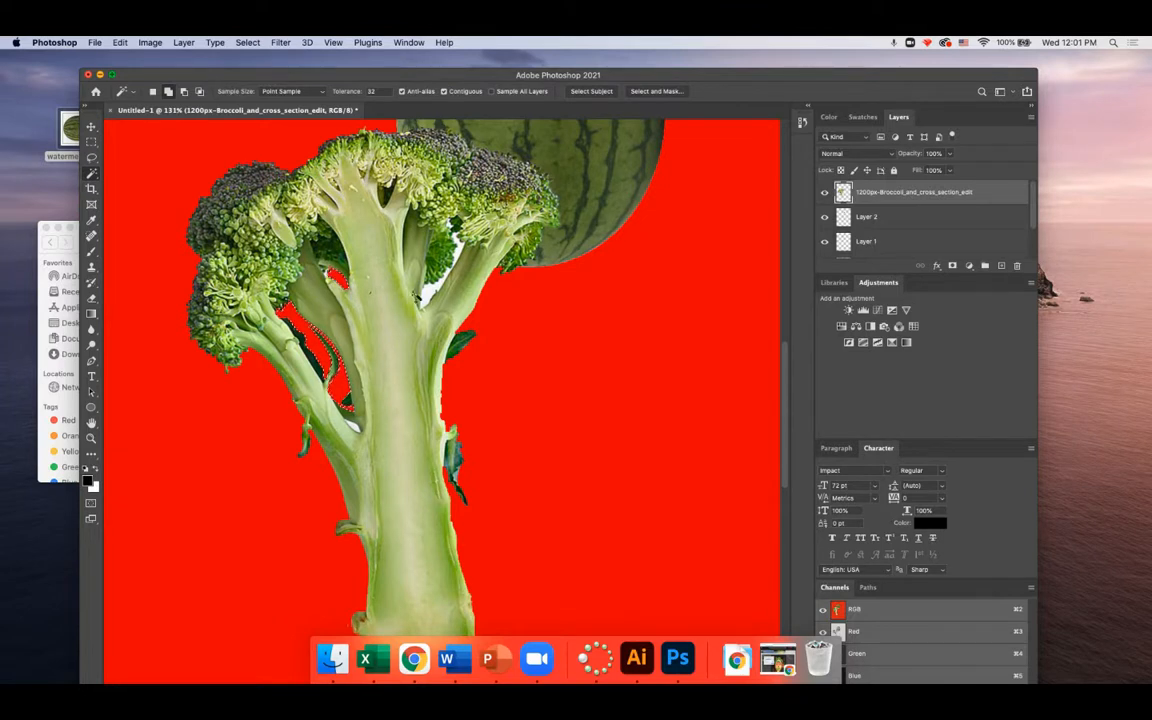
pyautogui.click(432, 290)
pyautogui.press('Delete')
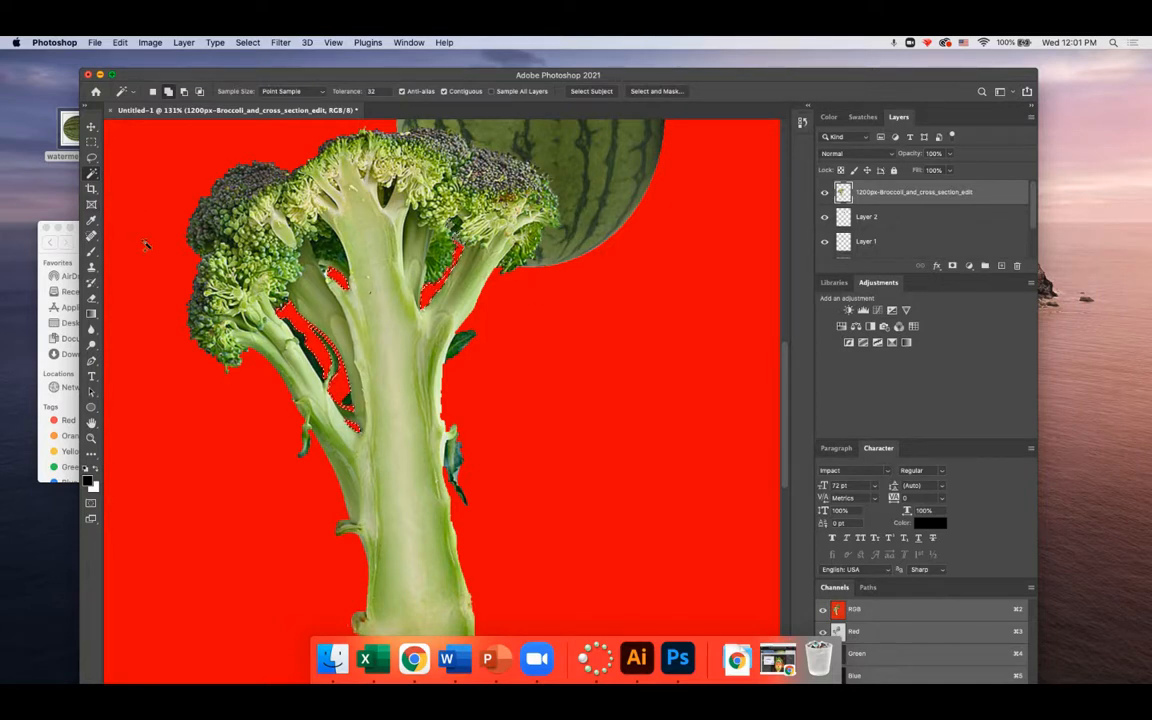
pyautogui.click(91, 141)
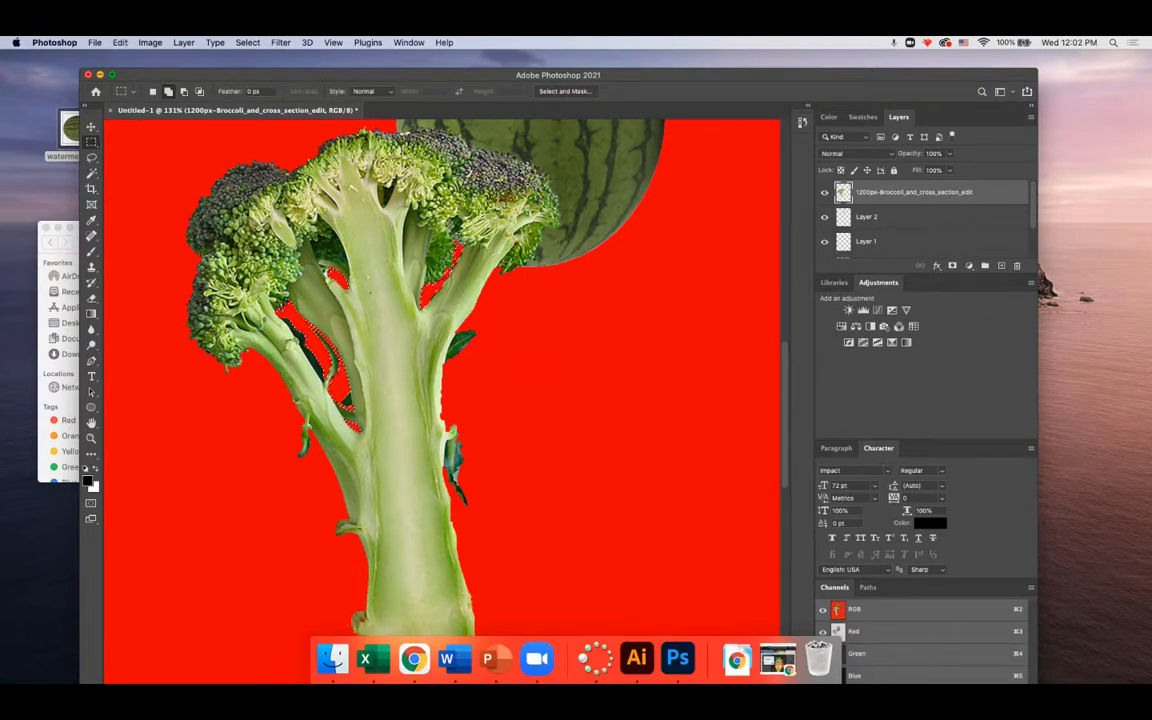
# Scale the broccoli down to about 34% with Free Transform and move it onto the watermelon below the tomato eyes
pyautogui.press('super+t')
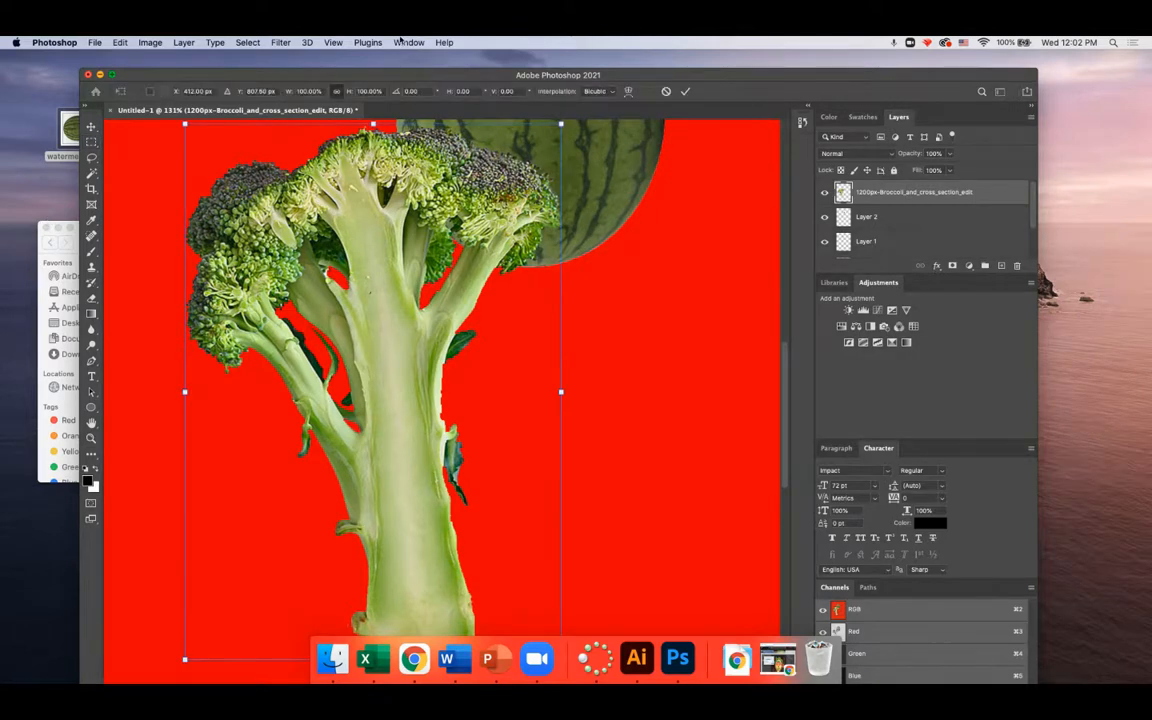
pyautogui.moveTo(540, 112); pyautogui.dragTo(310, 472)
pyautogui.moveTo(233, 517); pyautogui.dragTo(513, 214)
pyautogui.scroll(3, 513, 214)
pyautogui.scroll(5, 513, 214)
pyautogui.moveTo(438, 568); pyautogui.dragTo(438, 477)
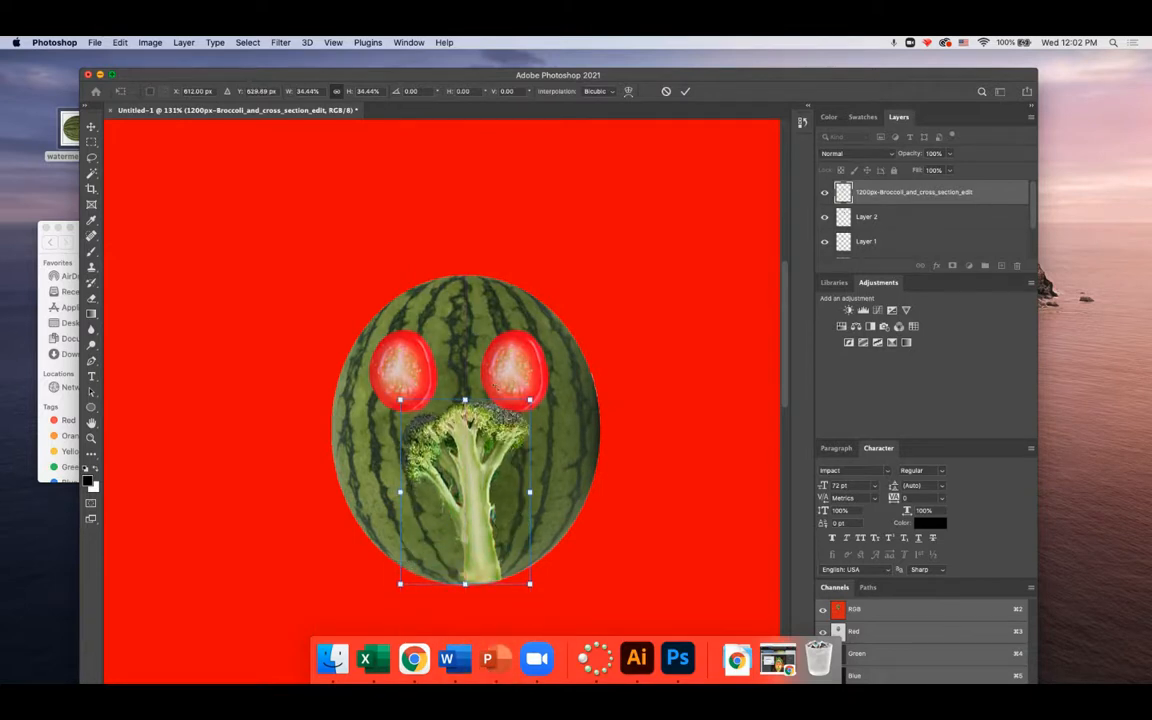
# Flip the broccoli vertically so its florets point down like a nose
pyautogui.moveTo(388, 398); pyautogui.dragTo(531, 578)
pyautogui.press('super+z')
pyautogui.click(149, 42)
pyautogui.moveTo(120, 43)
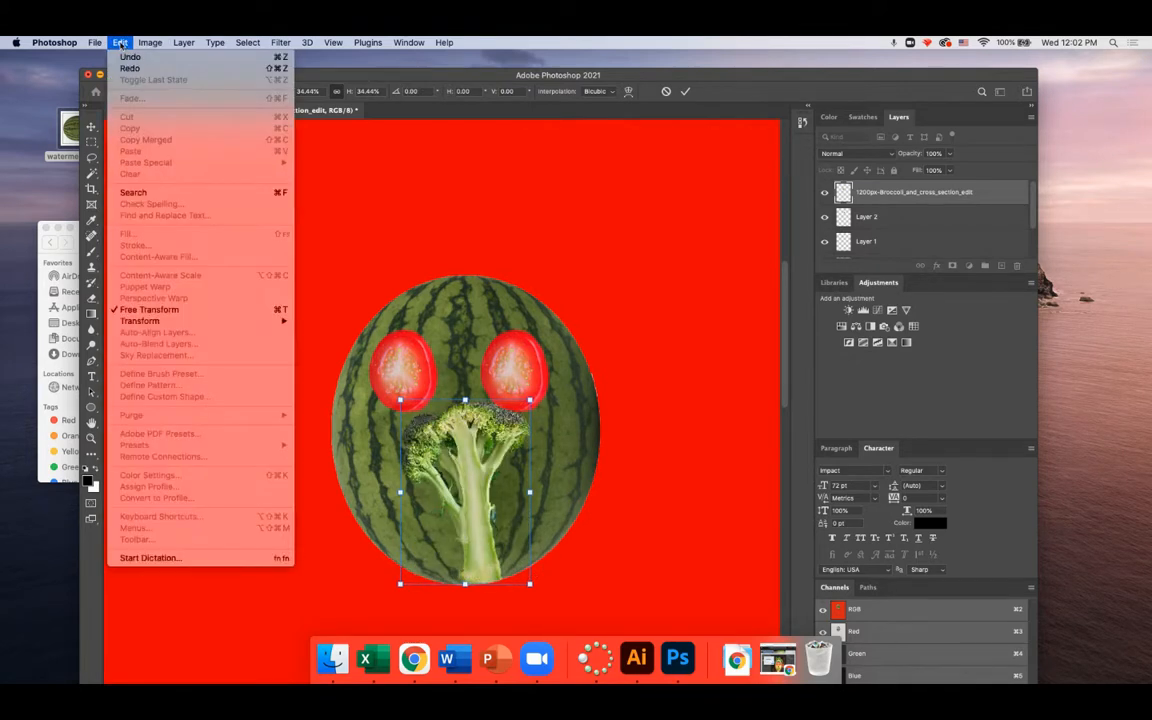
pyautogui.moveTo(200, 321)
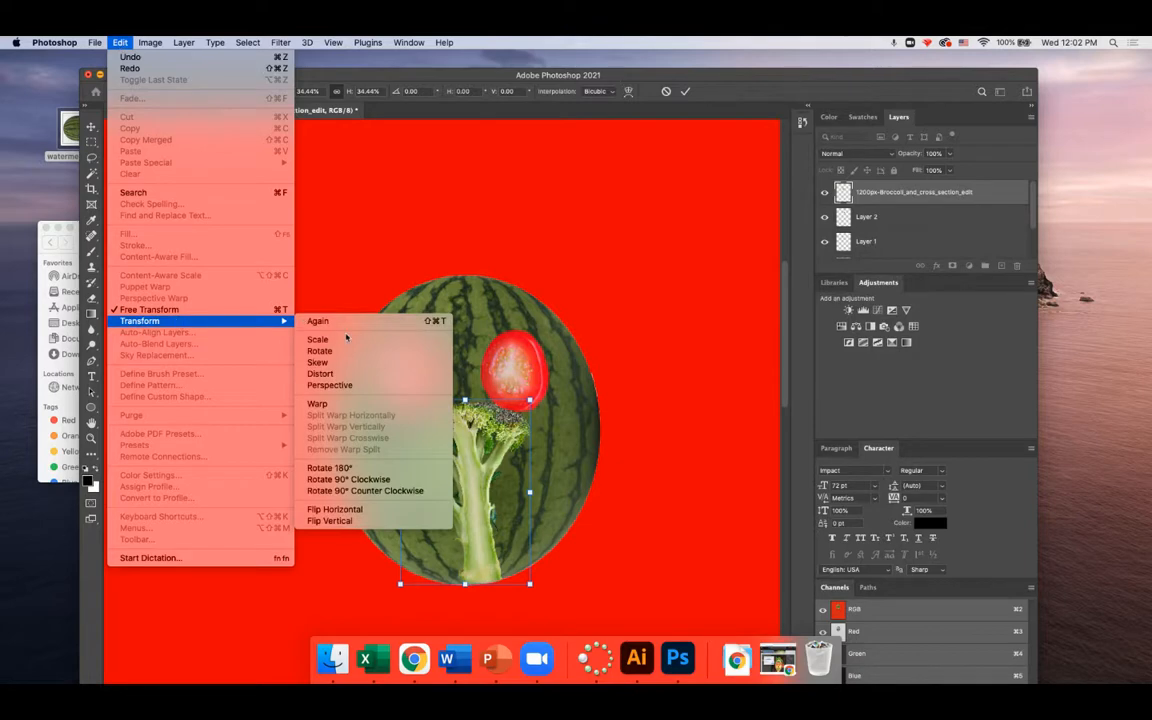
pyautogui.click(330, 521)
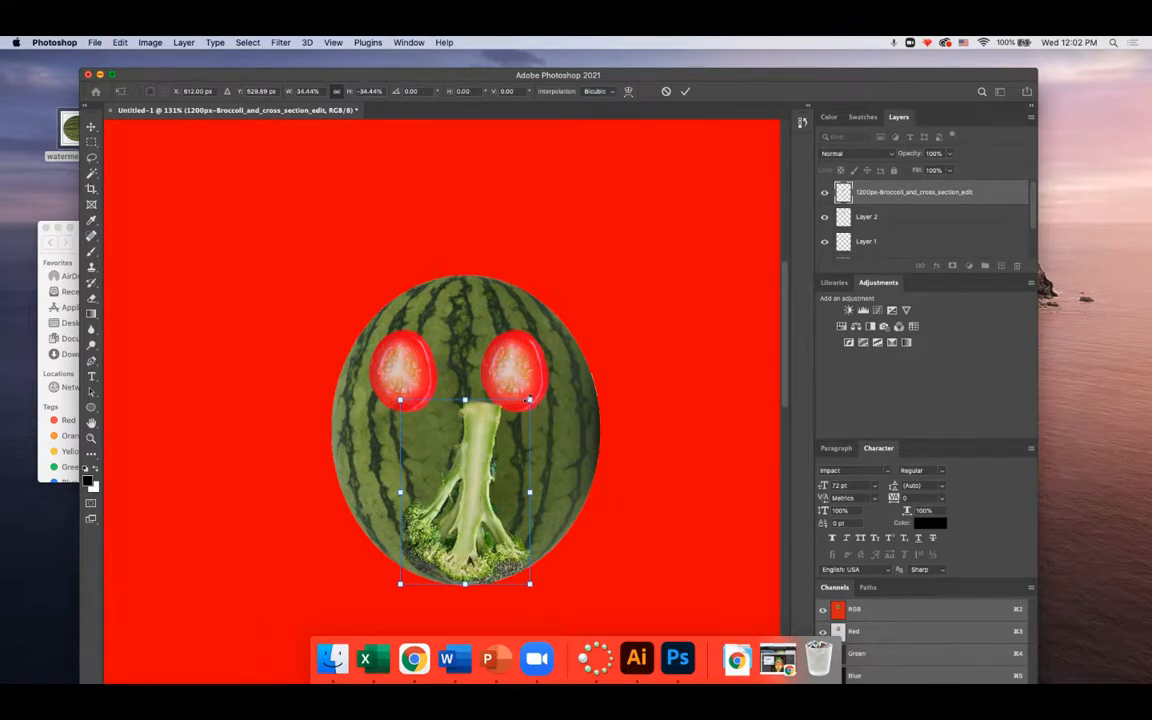
# Scale the flipped broccoli to about 22%, position it between the tomato eyes as the nose, and apply the transform
pyautogui.moveTo(529, 400); pyautogui.dragTo(484, 463)
pyautogui.moveTo(458, 506); pyautogui.dragTo(461, 420)
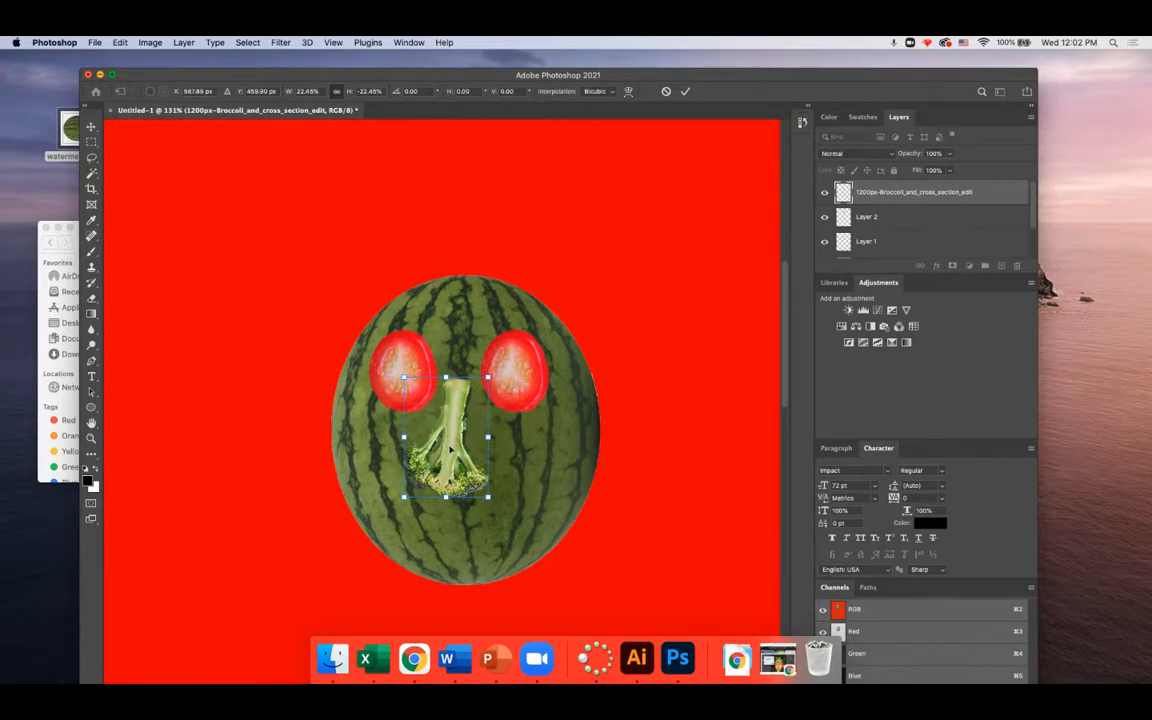
pyautogui.moveTo(448, 445); pyautogui.dragTo(448, 438)
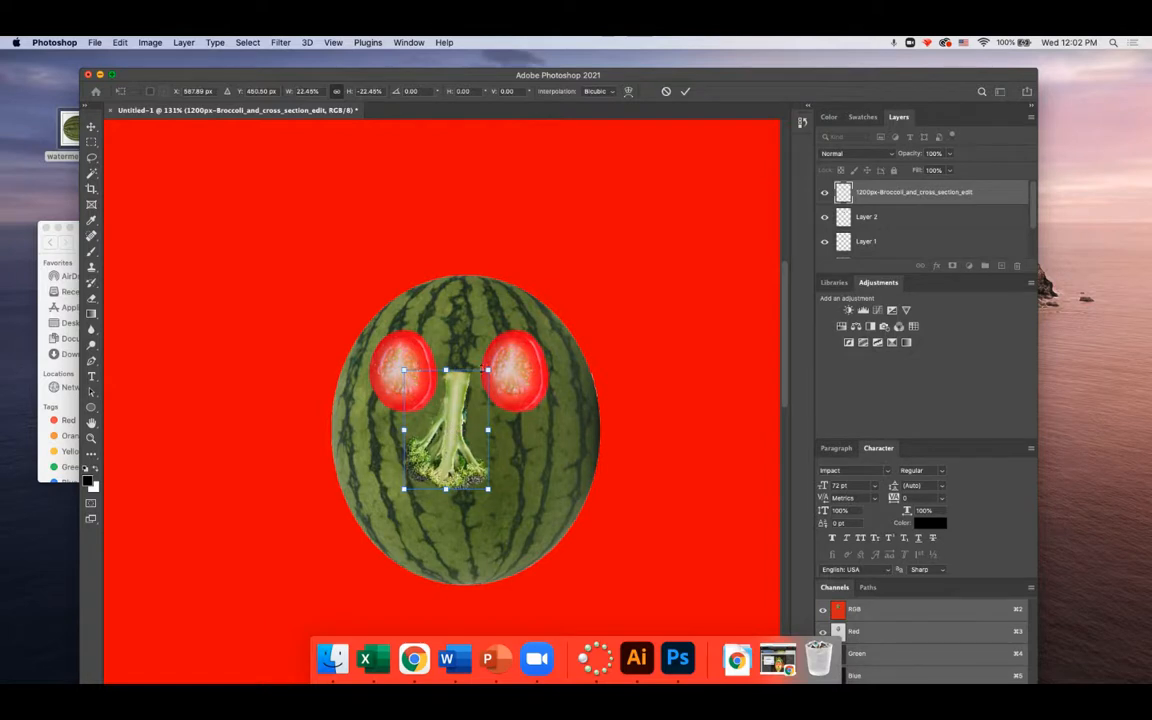
pyautogui.click(91, 141)
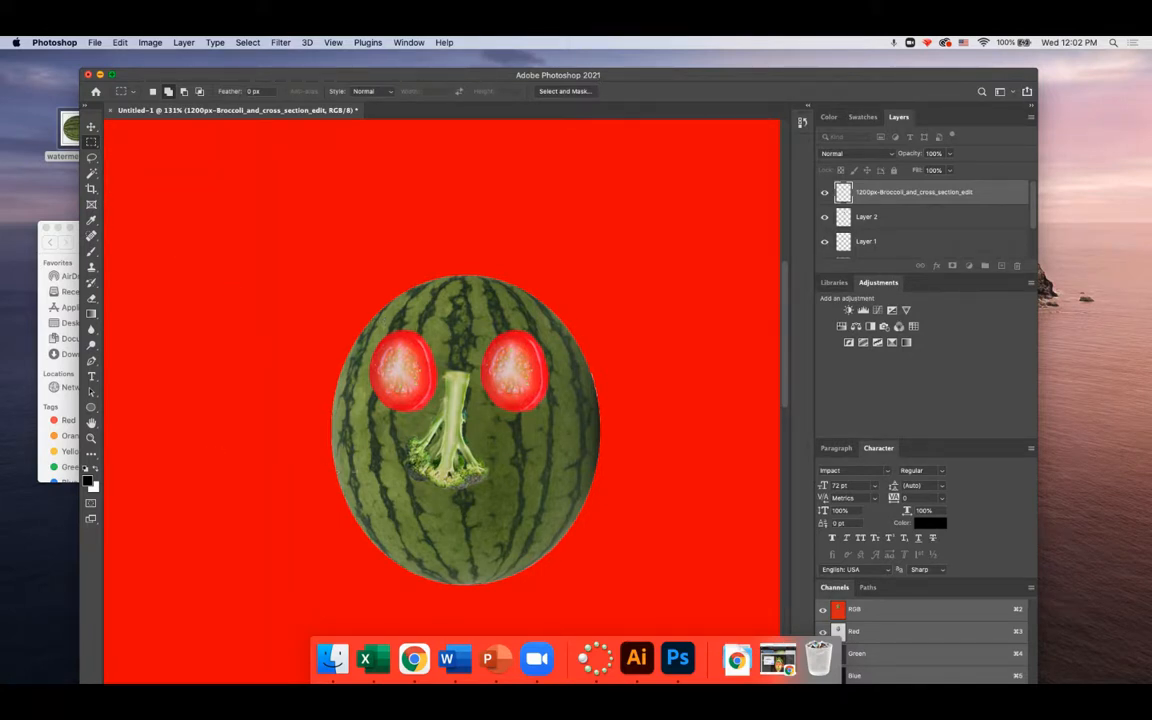
# Close the Finder window behind Photoshop
pyautogui.click(74, 232)
pyautogui.click(44, 228)
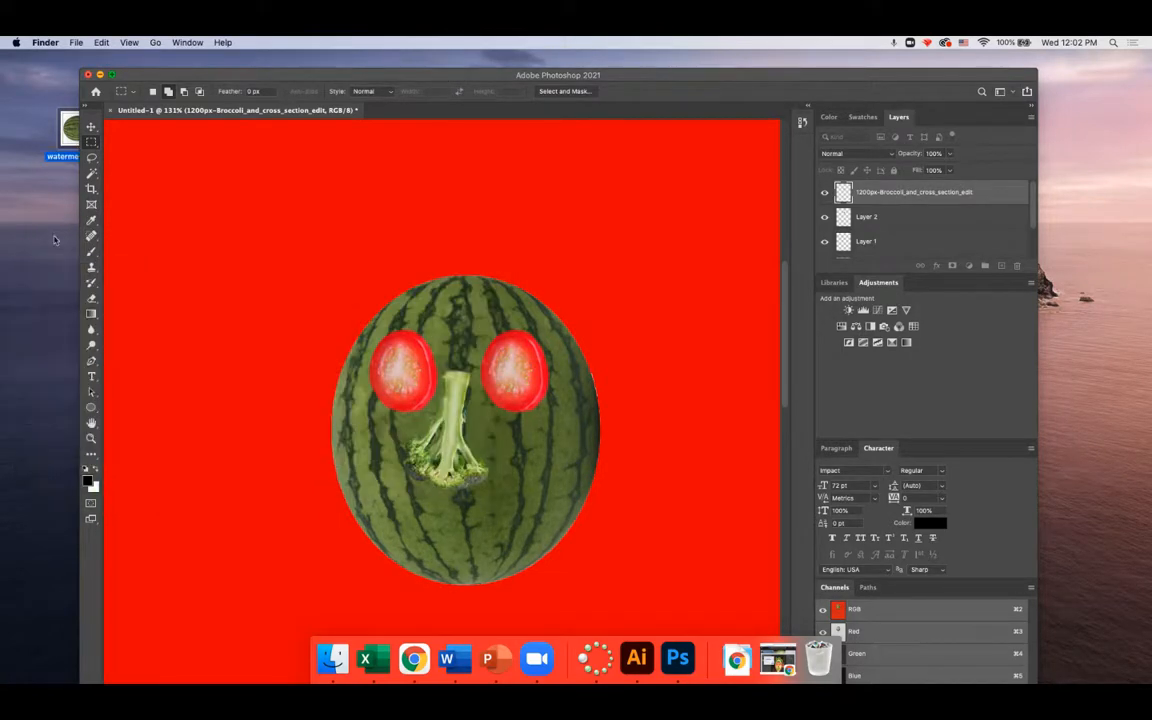